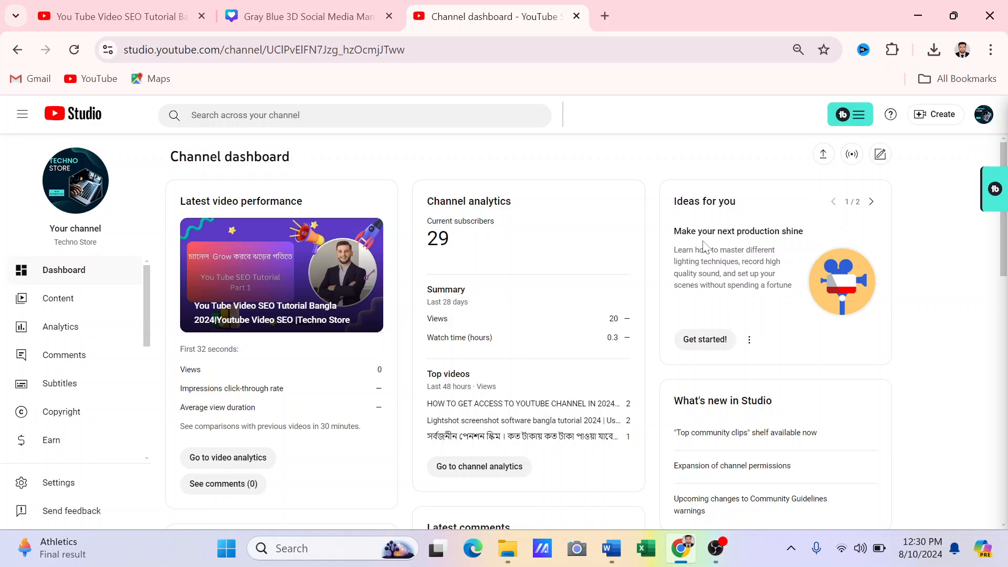
# Open the details of the newest video, "You Tube Video SEO Tutorial Bangla 2024", from the channel content list
pyautogui.scroll(-3, 470, 307)
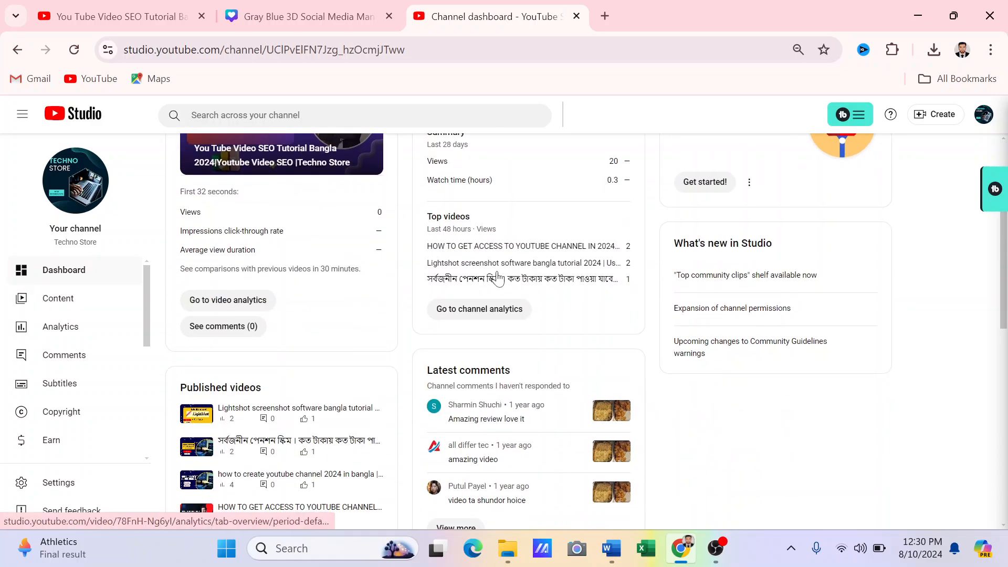
pyautogui.scroll(3, 498, 278)
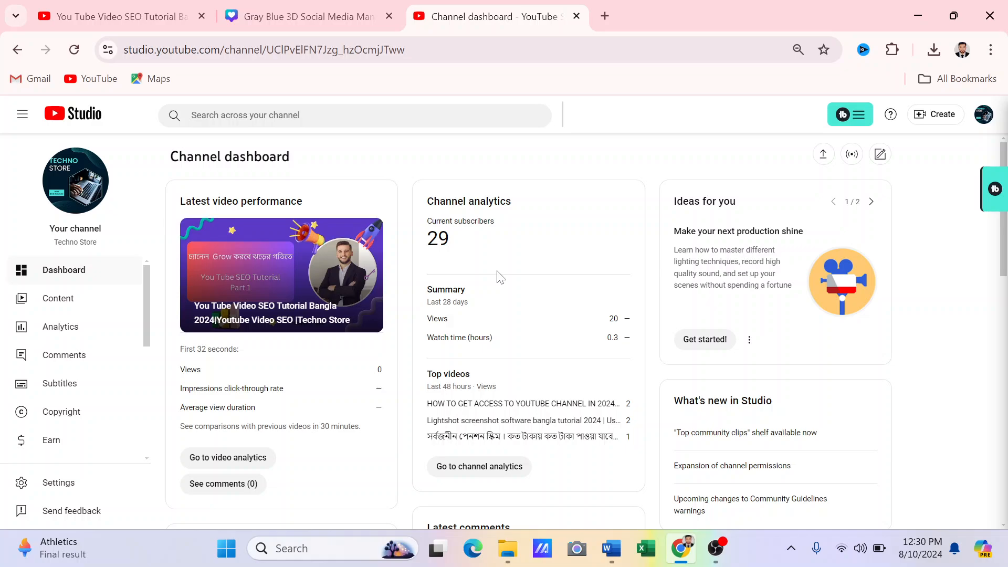
pyautogui.scroll(-6, 500, 277)
pyautogui.scroll(6, 497, 280)
pyautogui.scroll(-4, 496, 283)
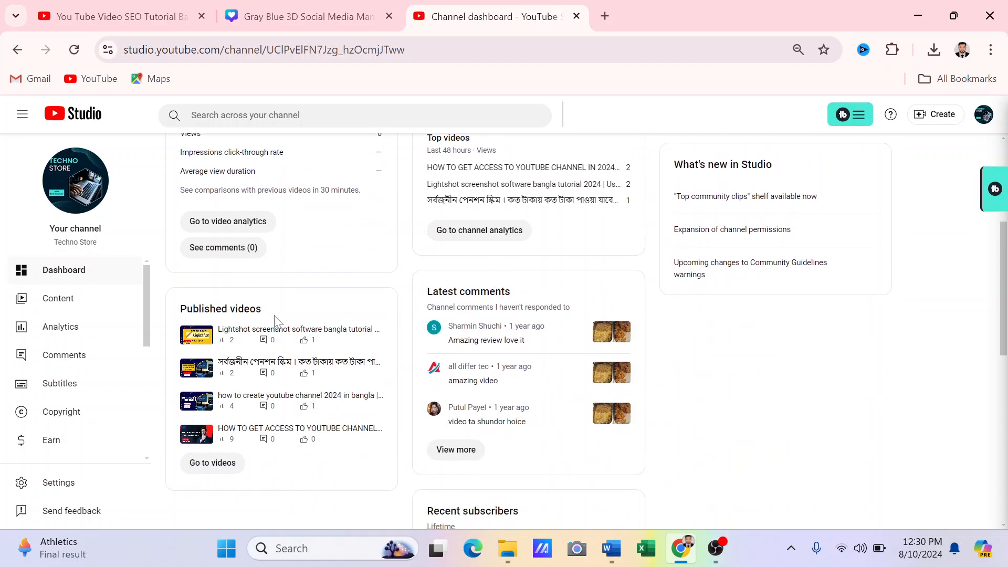
pyautogui.click(38, 310)
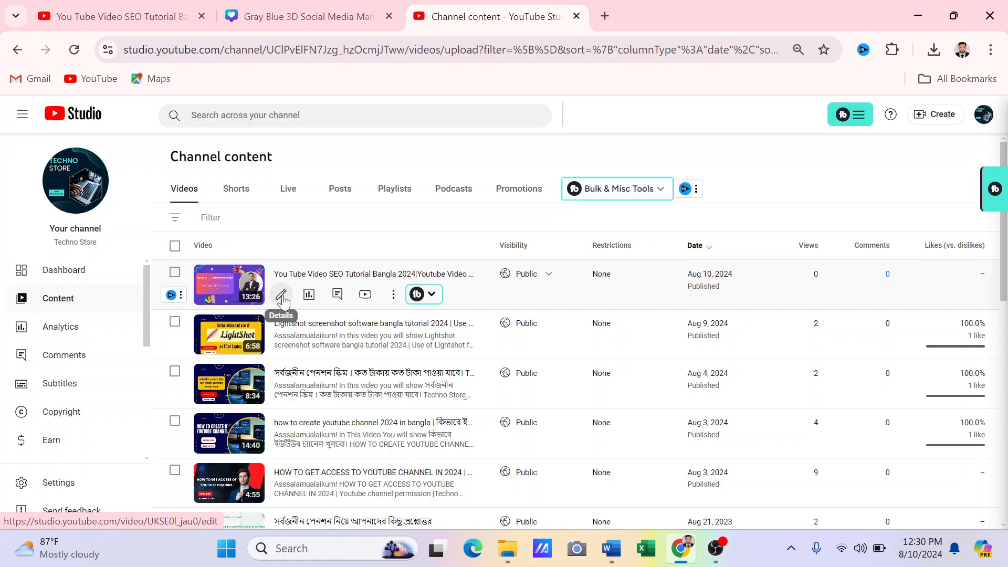
pyautogui.click(281, 295)
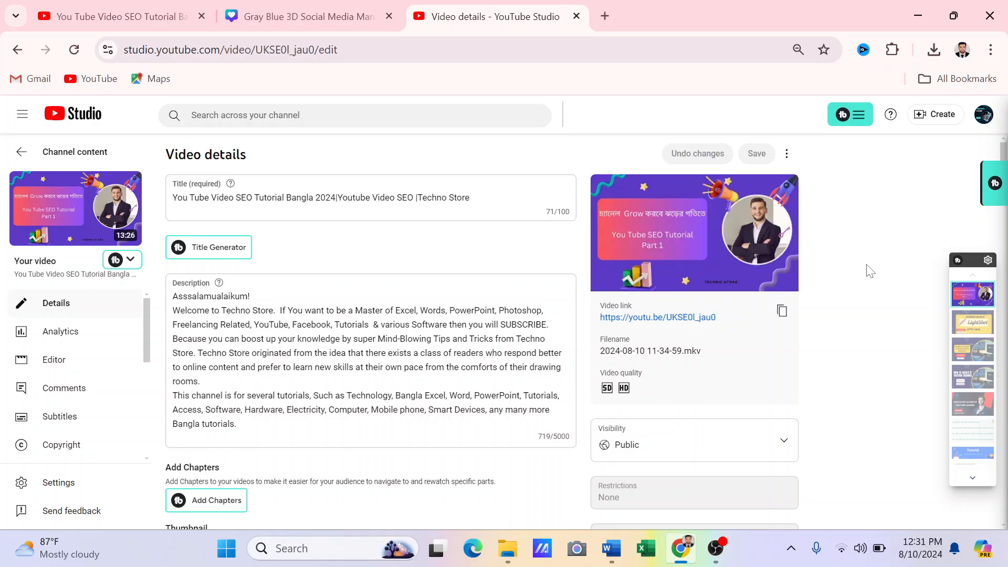
# Start a Lightshot capture of about 1698x601 pixels spanning the video thumbnail and the vidIQ SEO score panel
pyautogui.scroll(-1, 839, 271)
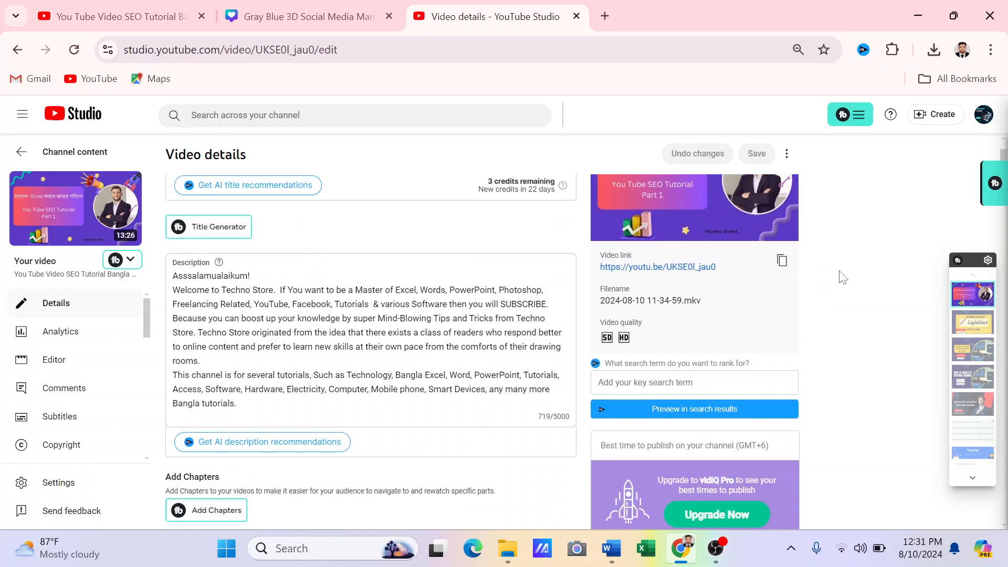
pyautogui.scroll(-7, 842, 277)
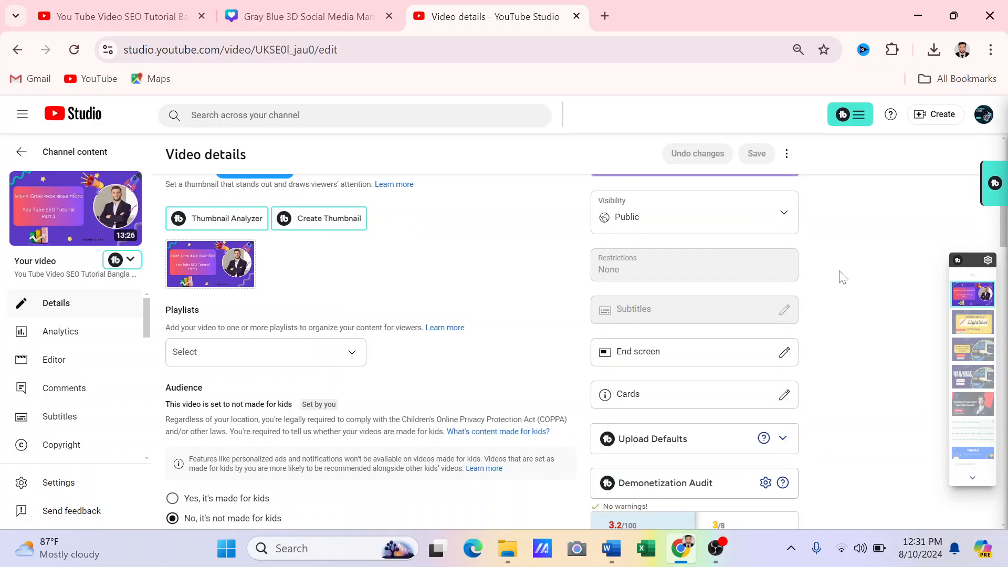
pyautogui.scroll(-5, 843, 277)
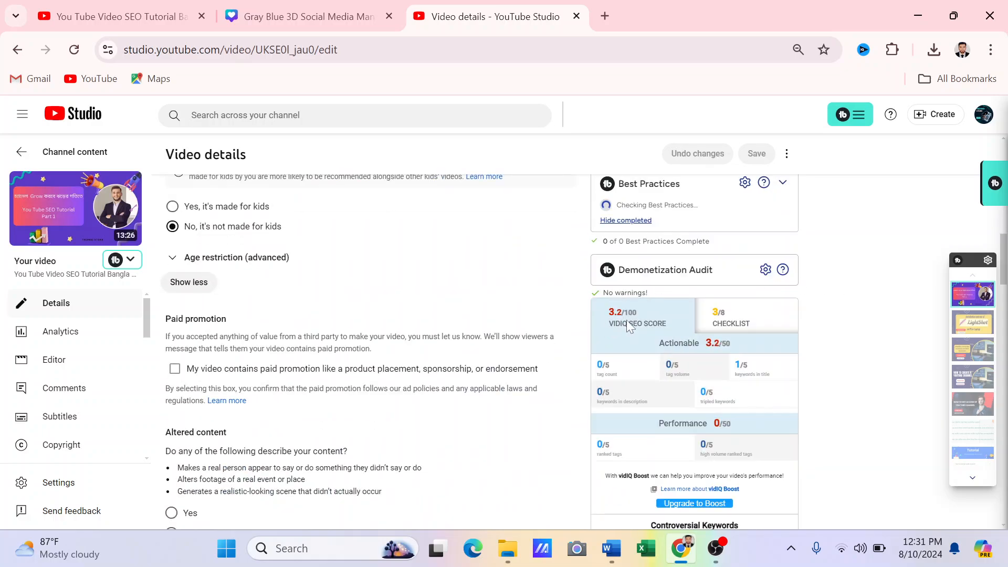
pyautogui.scroll(-3, 829, 378)
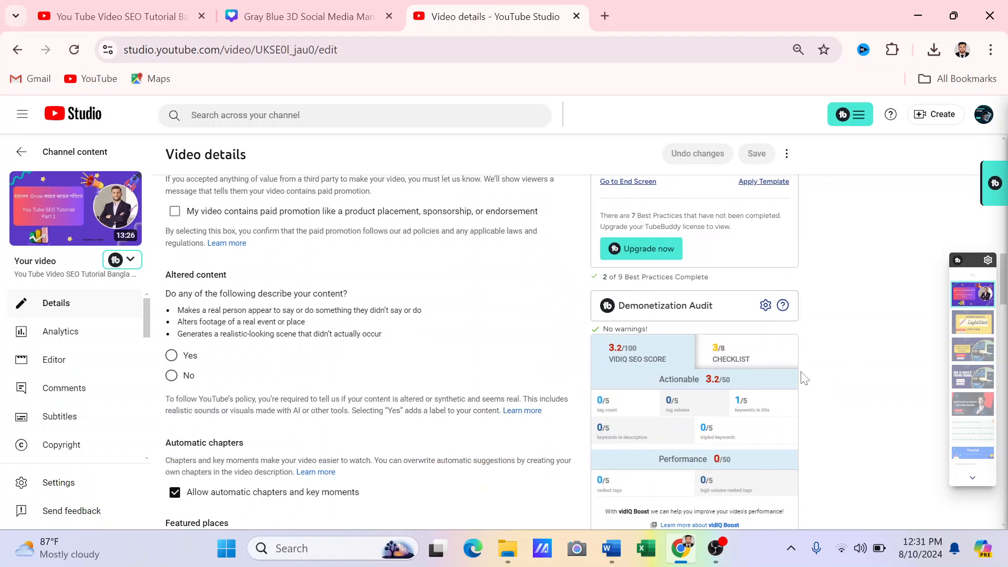
pyautogui.scroll(-3, 849, 349)
pyautogui.scroll(2, 850, 350)
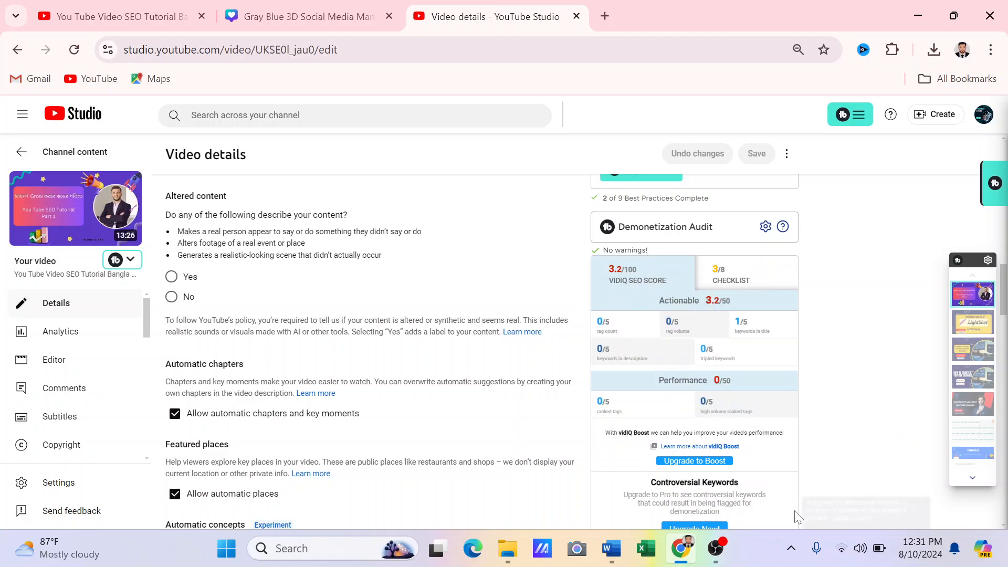
pyautogui.click(790, 549)
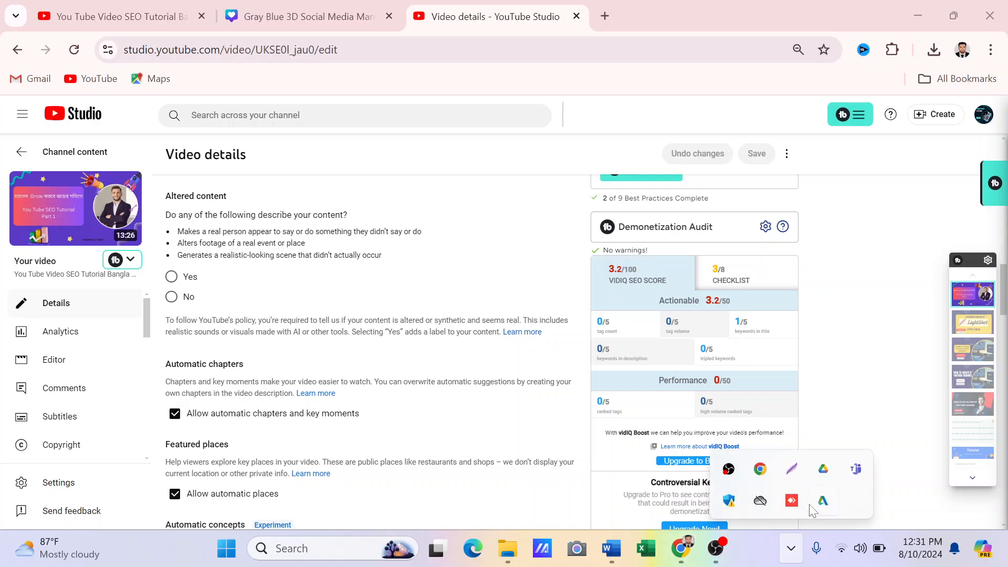
pyautogui.click(792, 469)
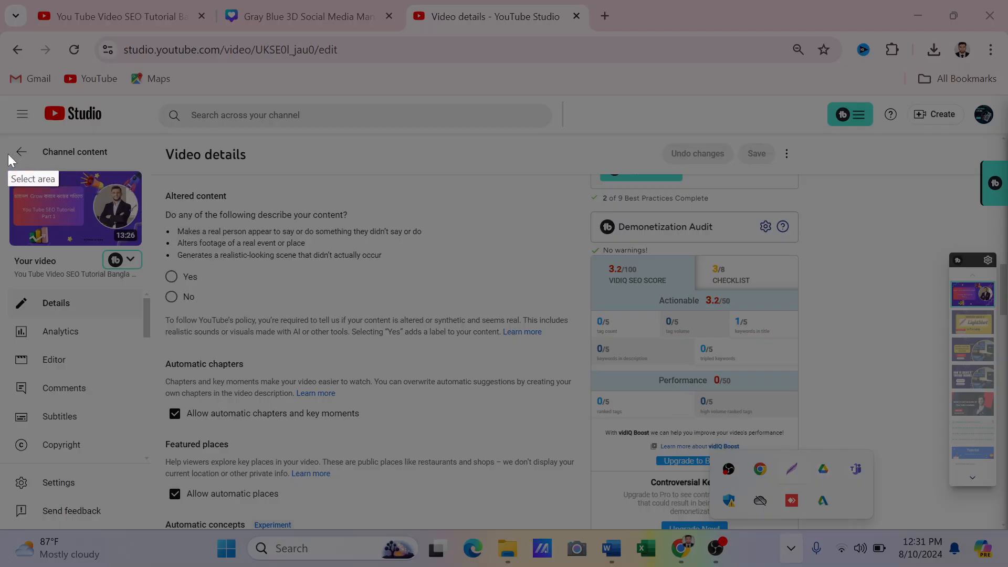
pyautogui.moveTo(8, 154); pyautogui.dragTo(899, 469)
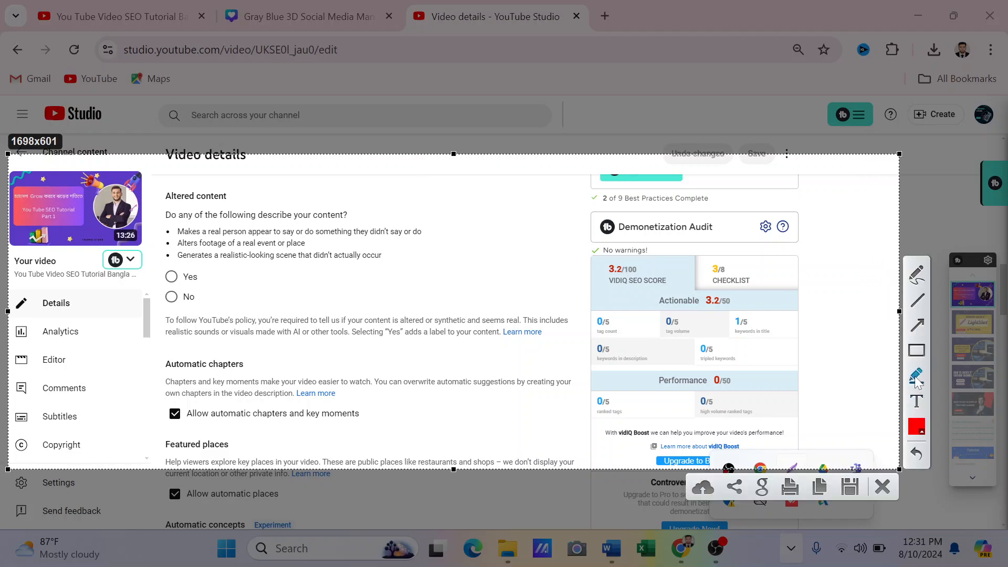
# Draw red rectangles on the capture around the video thumbnail, the vidIQ SEO score with its Actionable row, and the Performance row
pyautogui.click(917, 350)
pyautogui.moveTo(11, 163); pyautogui.dragTo(156, 284)
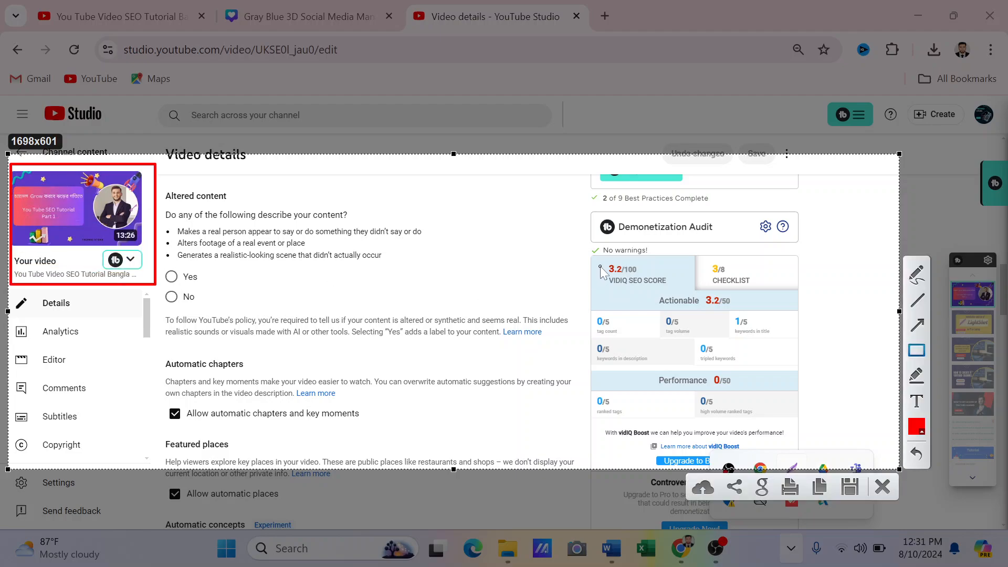
pyautogui.moveTo(597, 257)
pyautogui.mouseDown()
pyautogui.moveTo(790, 331)
pyautogui.moveTo(784, 323)
pyautogui.mouseUp()
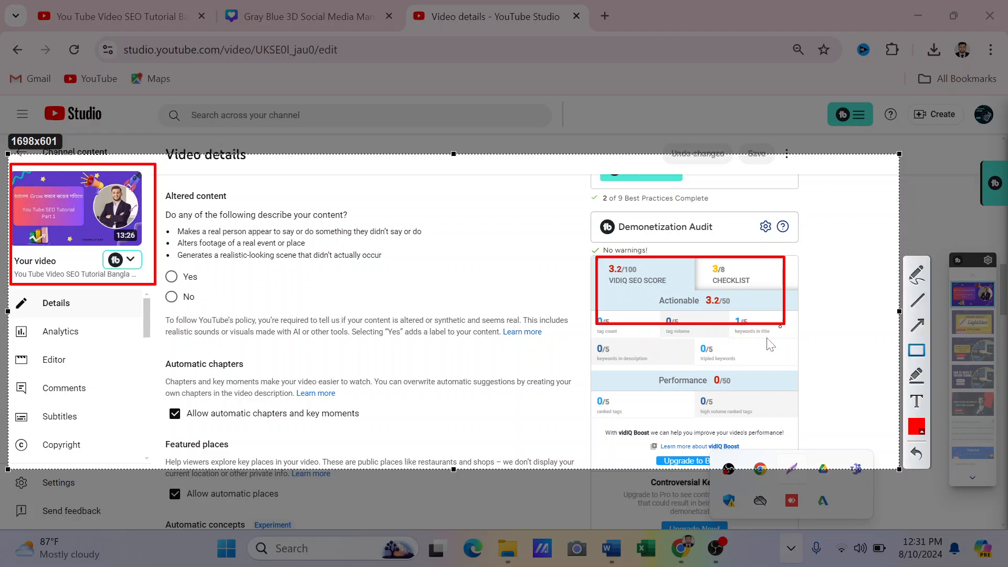
pyautogui.moveTo(620, 371); pyautogui.dragTo(781, 394)
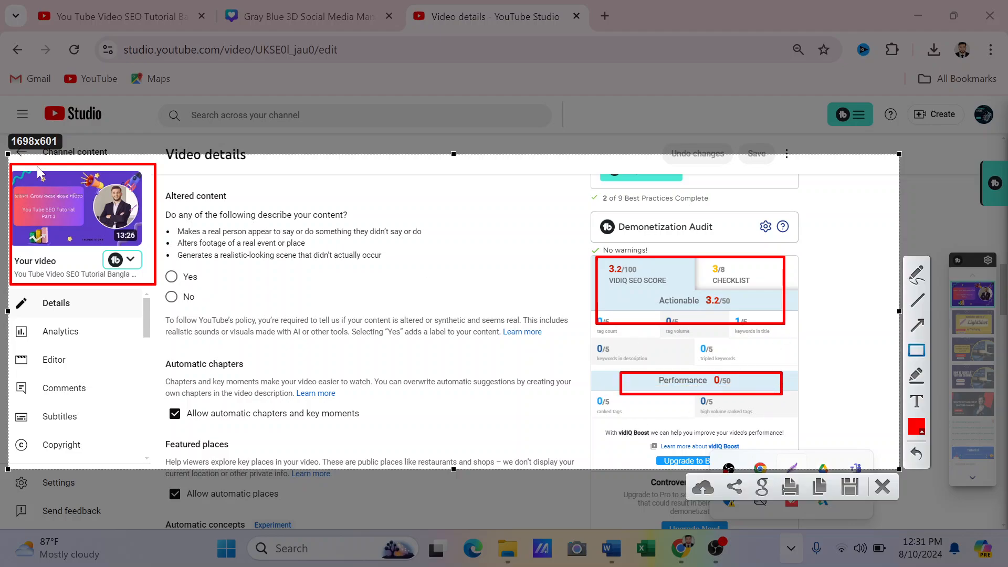
# Draw red arrows from the thumbnail box to both score boxes and save the capture as Screenshot_9 in PNG format to Downloads
pyautogui.click(918, 325)
pyautogui.moveTo(158, 258)
pyautogui.mouseDown()
pyautogui.moveTo(246, 288)
pyautogui.moveTo(577, 285)
pyautogui.mouseUp()
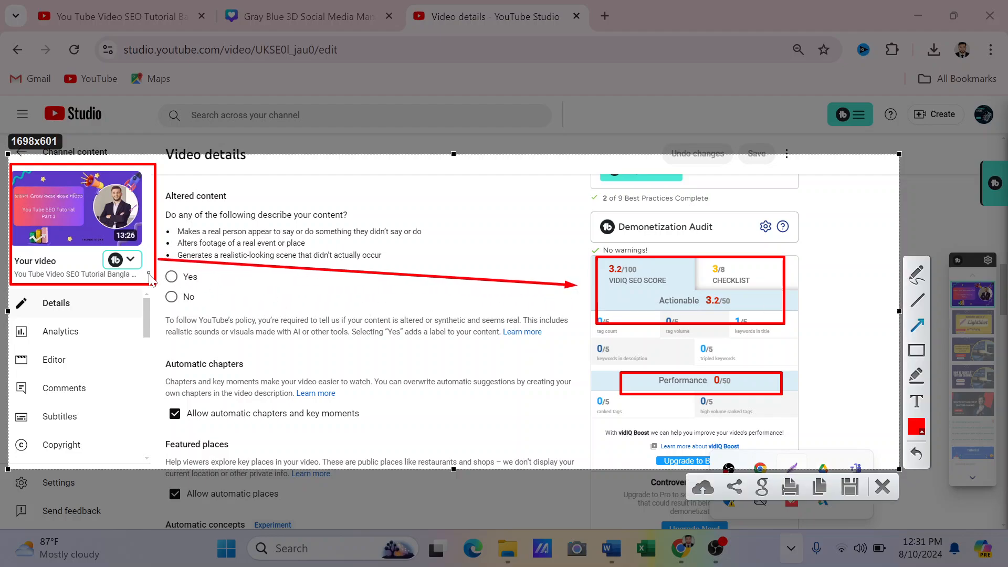
pyautogui.moveTo(159, 280); pyautogui.dragTo(617, 377)
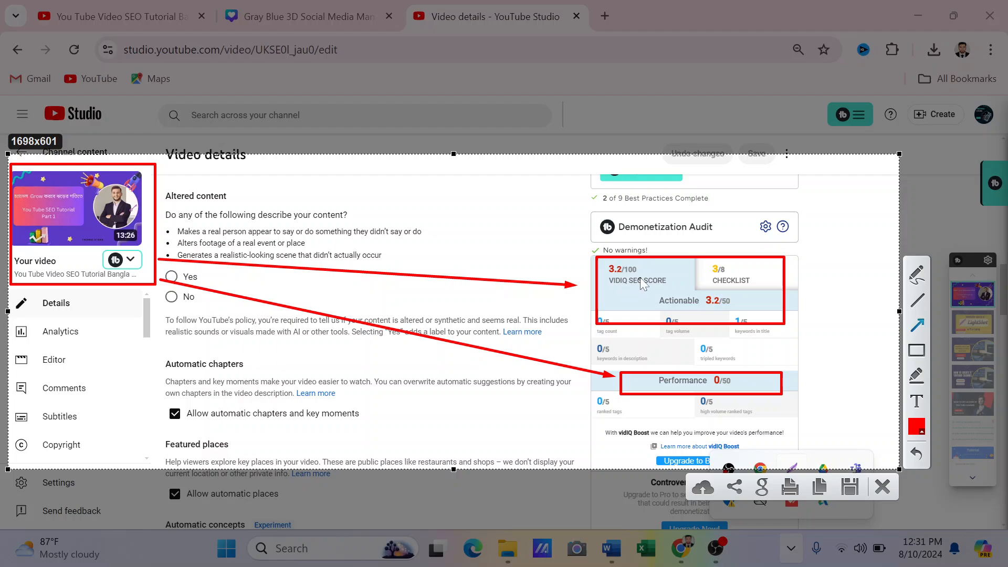
pyautogui.click(850, 487)
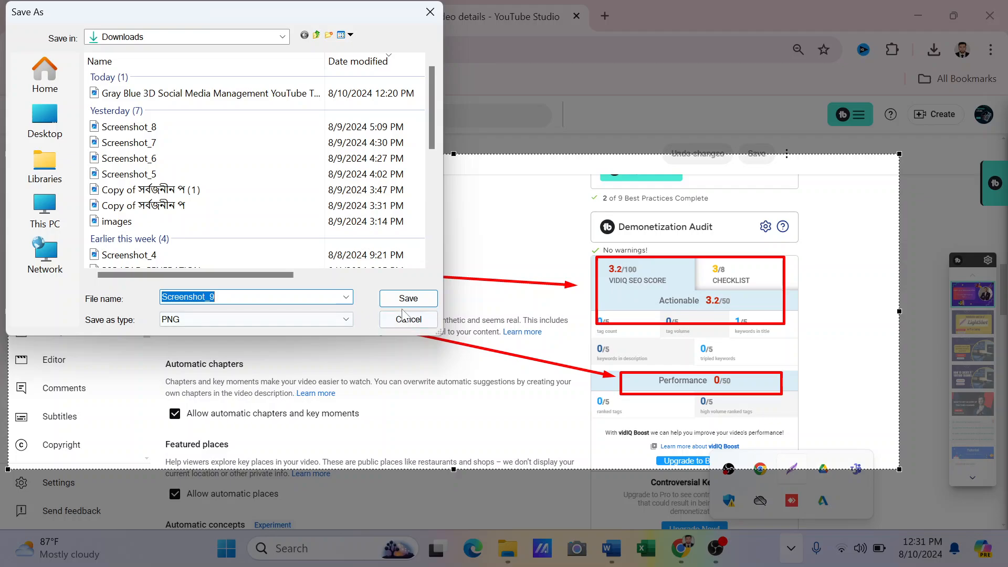
pyautogui.click(406, 298)
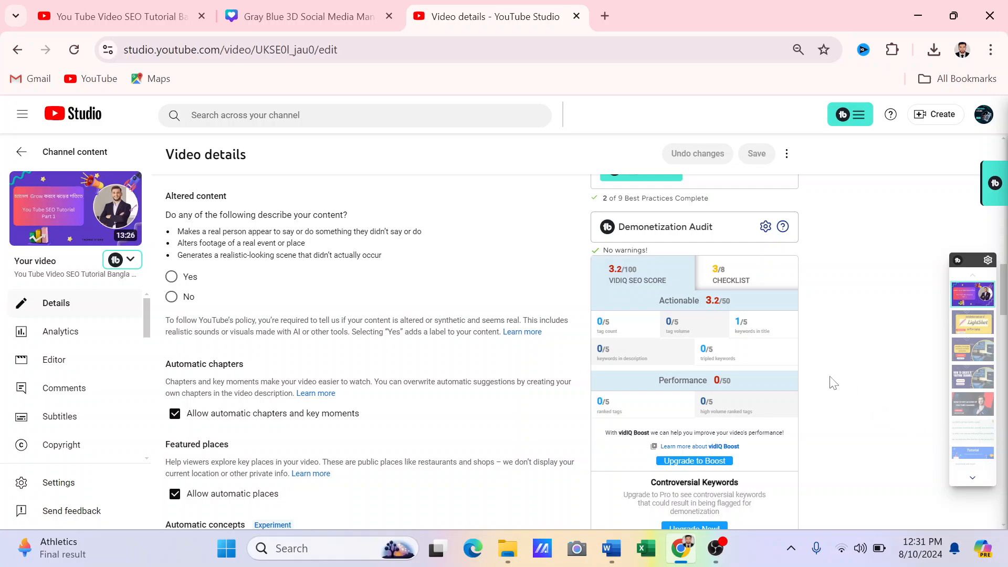
# Copy the phrase "You Tube Video SEO Tutorial Bangla 2024" from the video title
pyautogui.scroll(15, 834, 384)
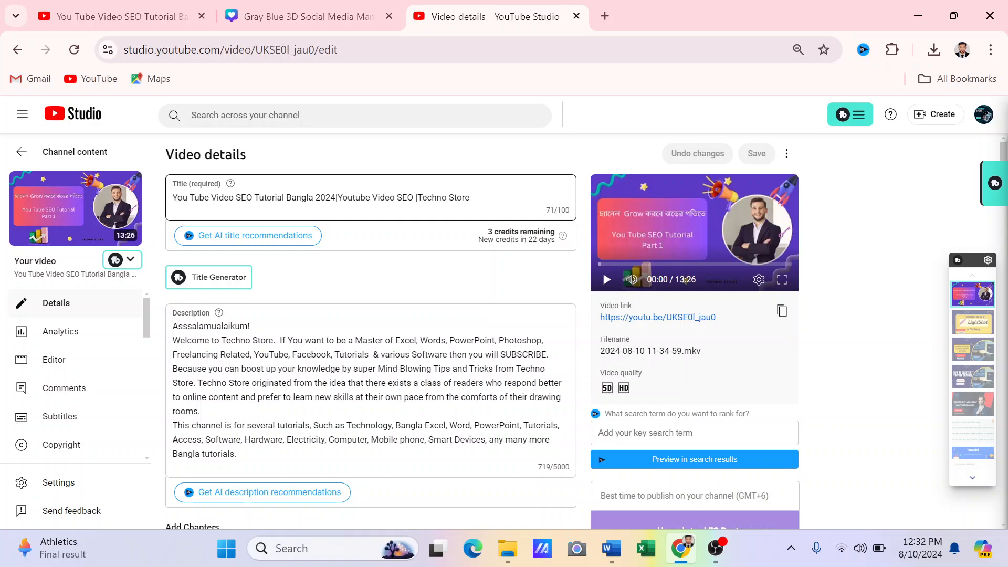
pyautogui.moveTo(174, 201); pyautogui.dragTo(326, 198)
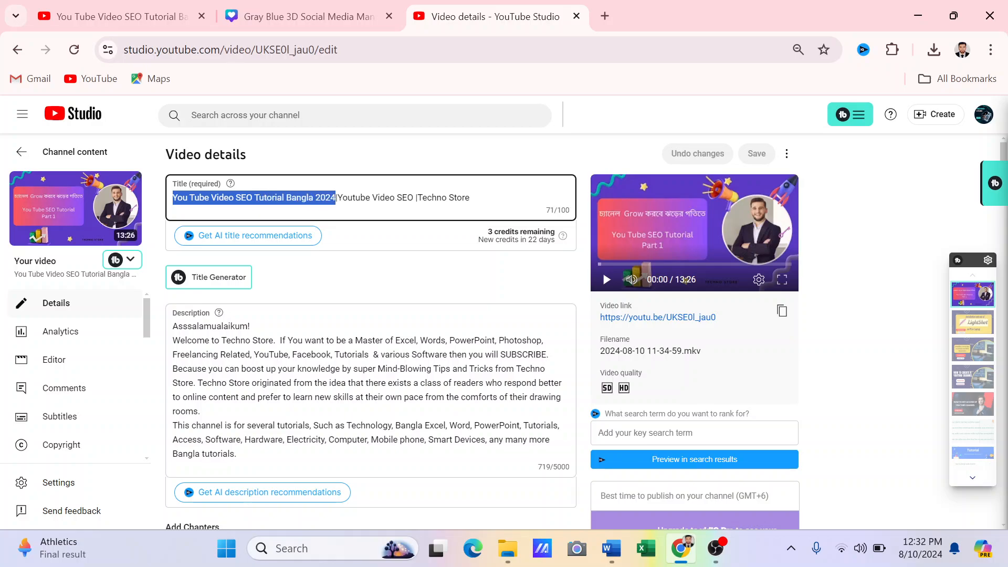
pyautogui.scroll(-15, 318, 224)
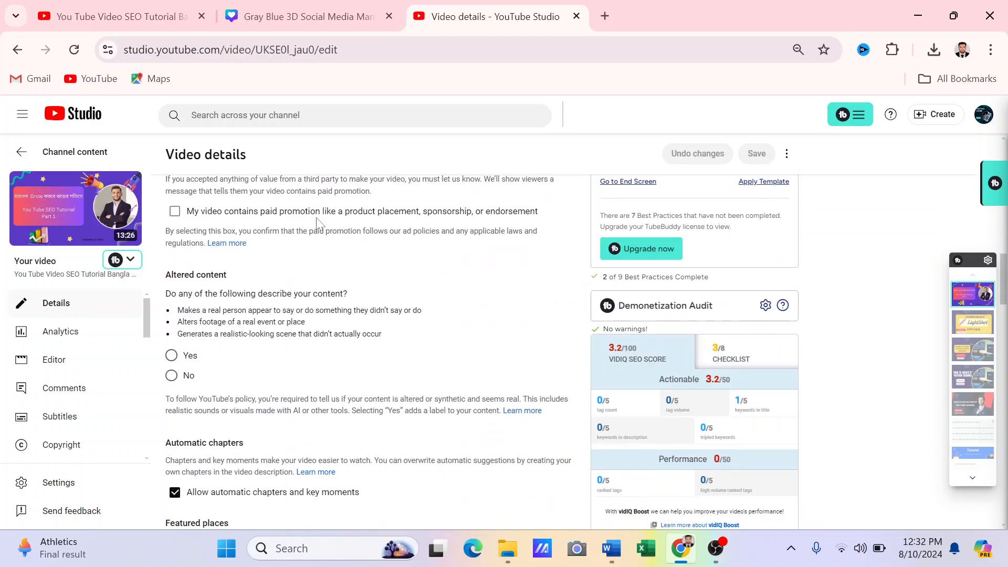
pyautogui.scroll(15, 319, 225)
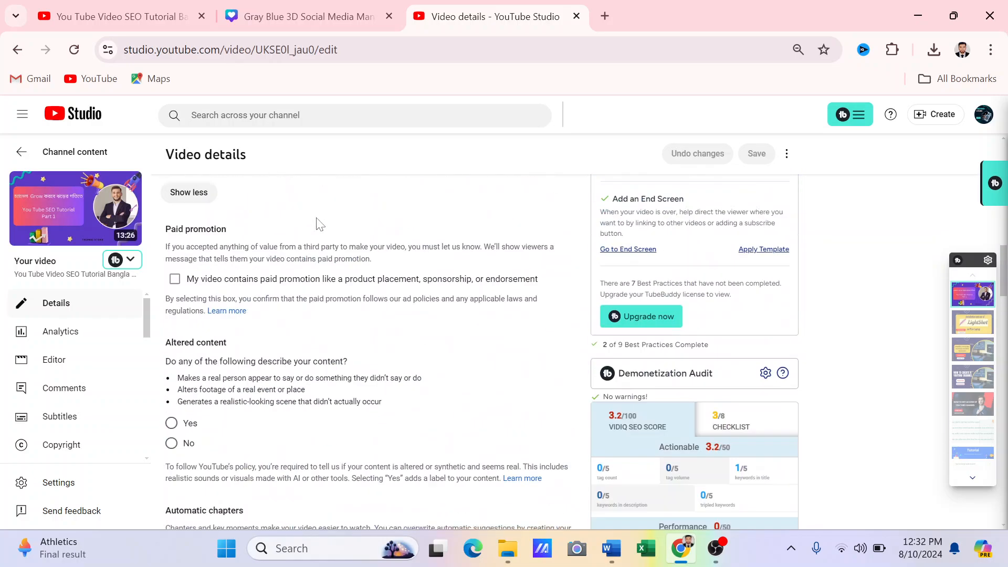
pyautogui.rightClick(312, 197)
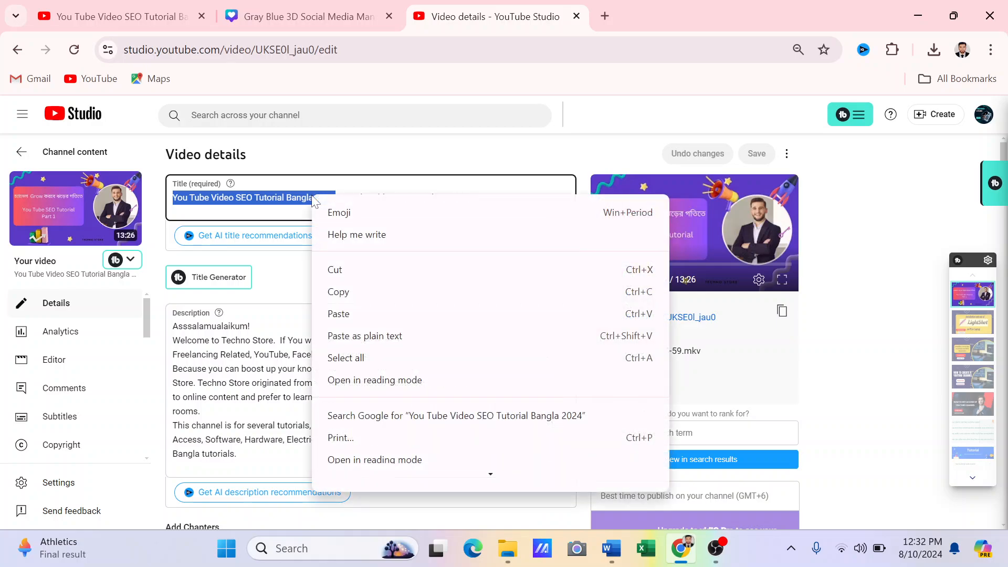
pyautogui.click(363, 293)
# Replace the existing "Free You Tube Video SEO Tutorial" tag with the copied phrase "You Tube Video SEO Tutorial Bangla 2024"
pyautogui.scroll(-18, 367, 300)
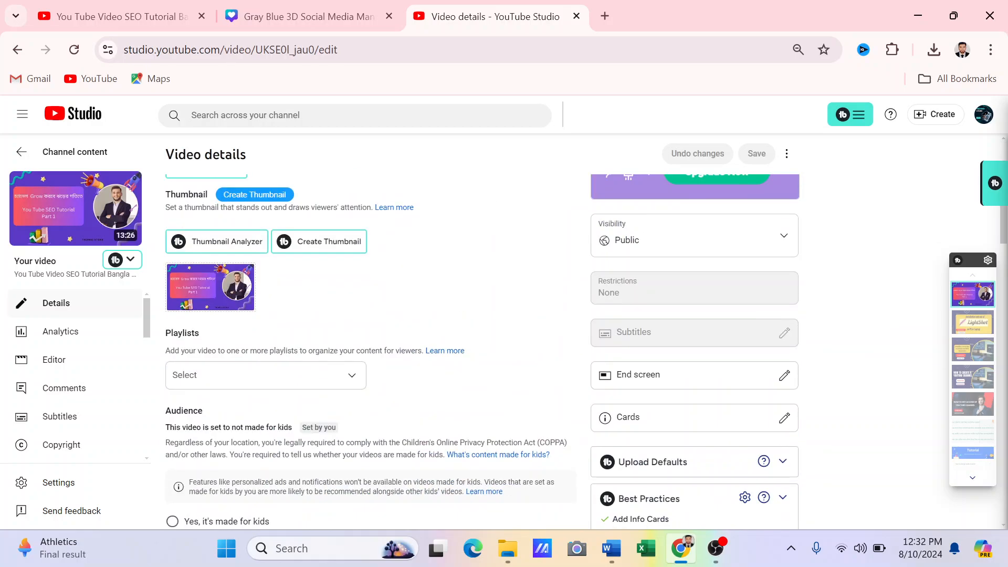
pyautogui.scroll(5, 371, 295)
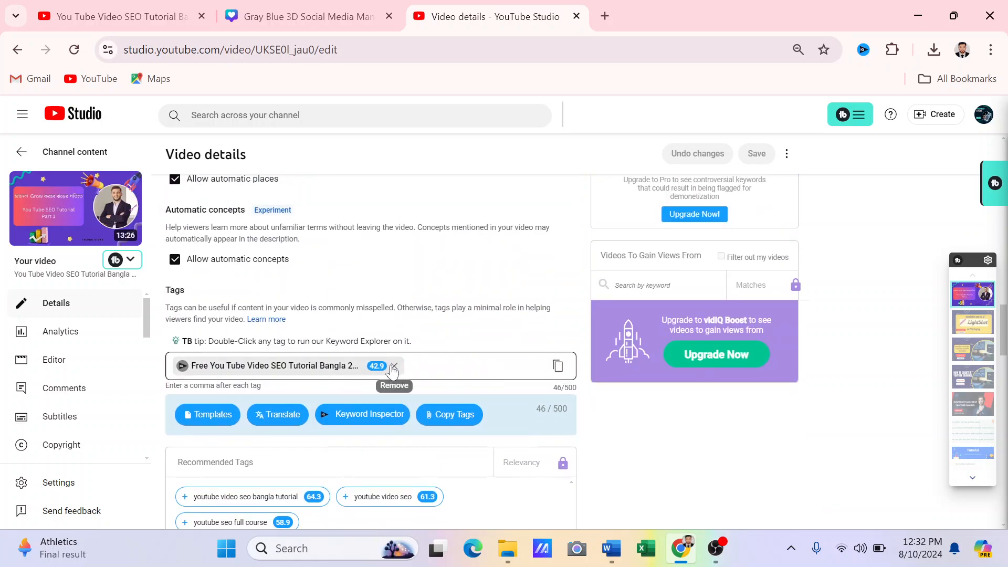
pyautogui.click(394, 366)
pyautogui.click(347, 370)
pyautogui.rightClick(347, 371)
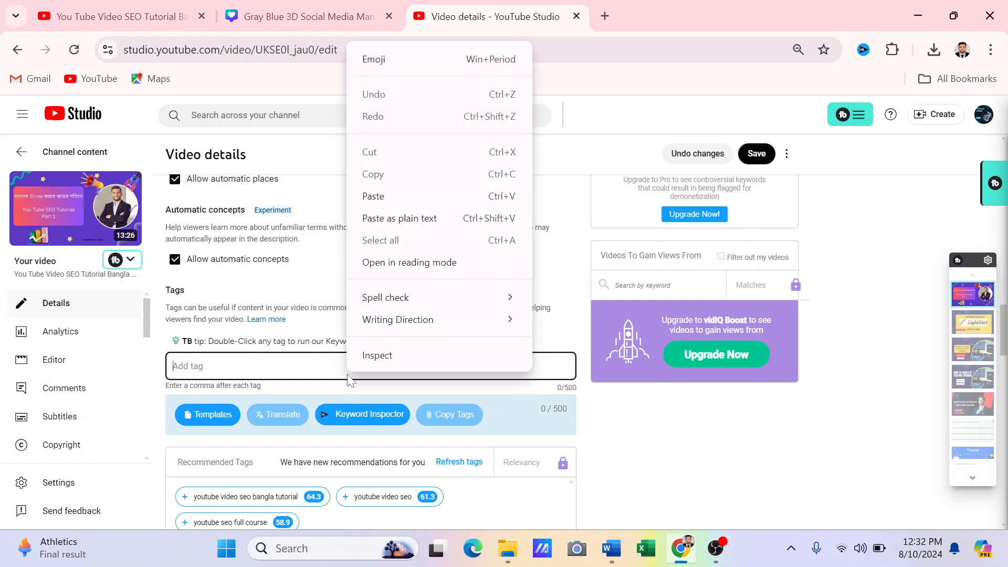
pyautogui.click(376, 197)
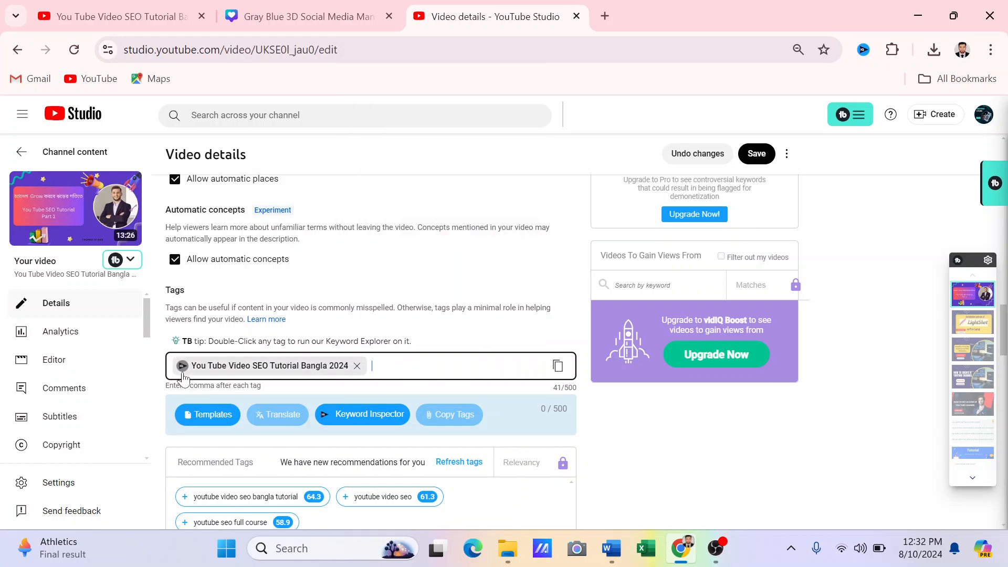
# Inspect the new tag in the vidIQ Keyword Inspector, checking search volume, competition, overall score and related keywords, and close the inspector
pyautogui.click(182, 368)
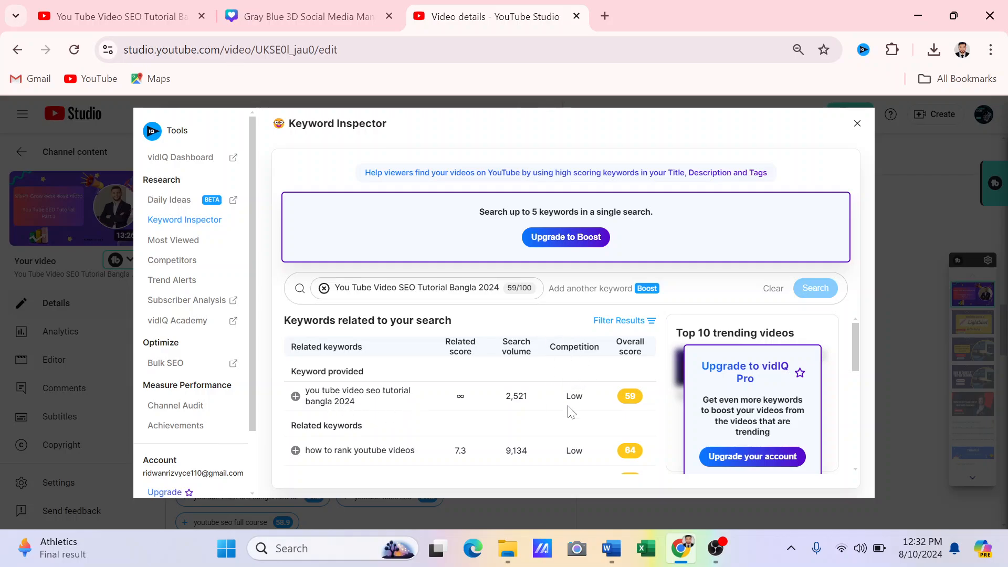
pyautogui.moveTo(587, 410)
pyautogui.scroll(-1, 536, 403)
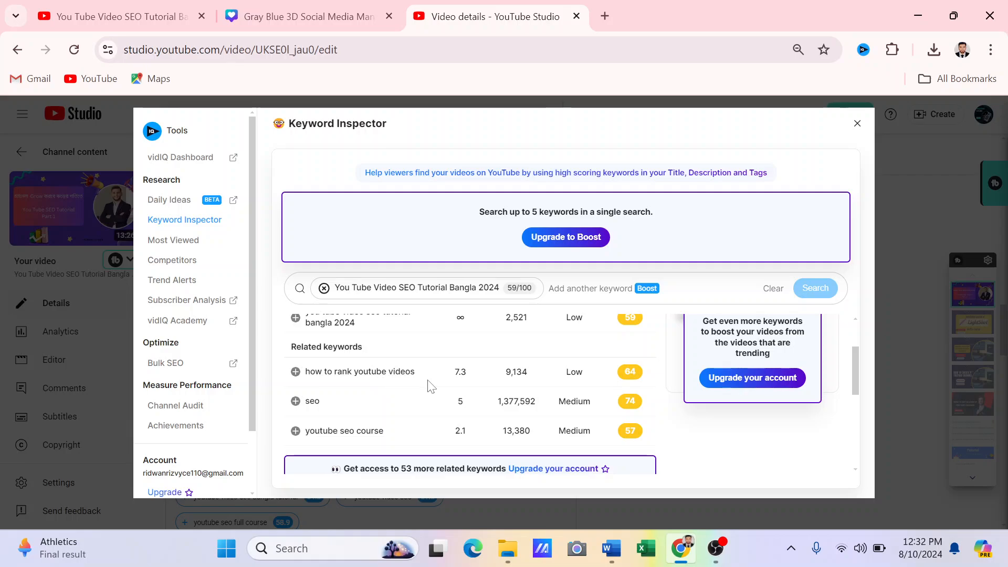
pyautogui.moveTo(563, 385)
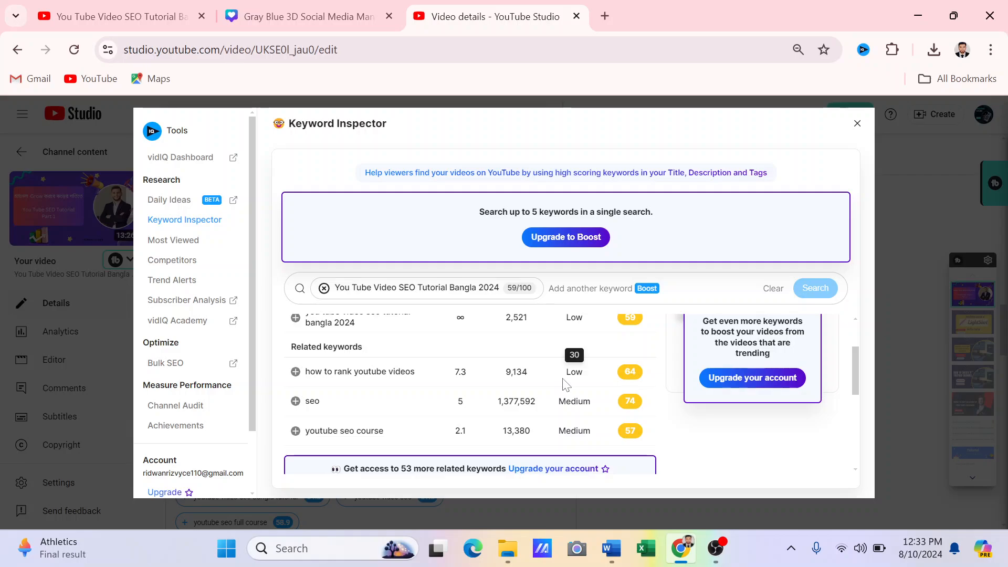
pyautogui.scroll(3, 563, 386)
pyautogui.scroll(-4, 342, 349)
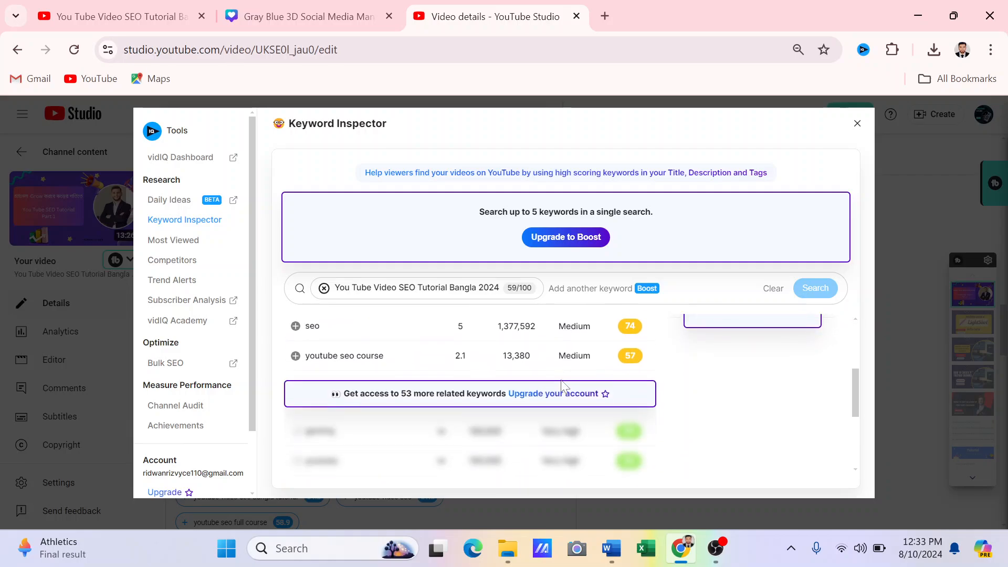
pyautogui.scroll(4, 342, 349)
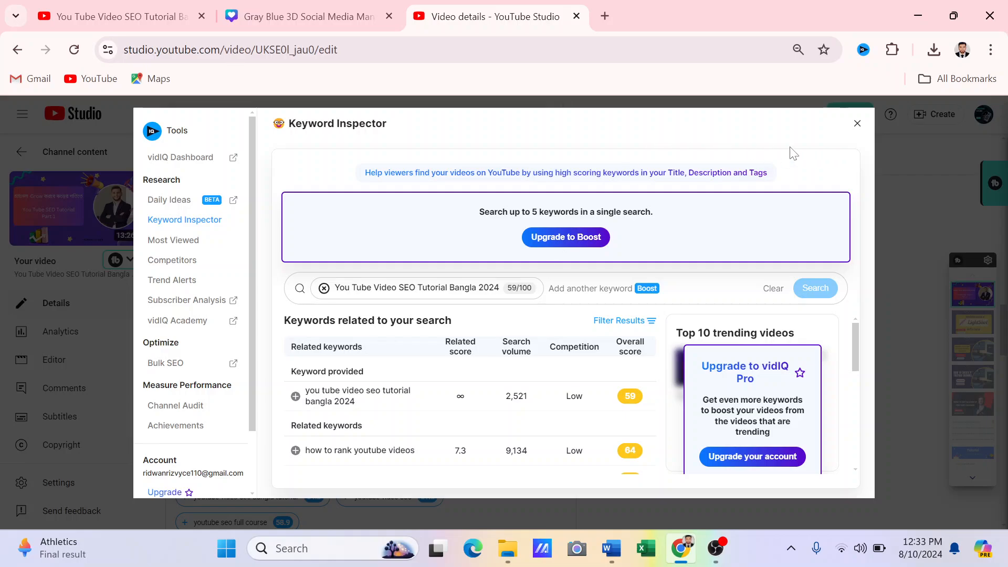
pyautogui.click(856, 124)
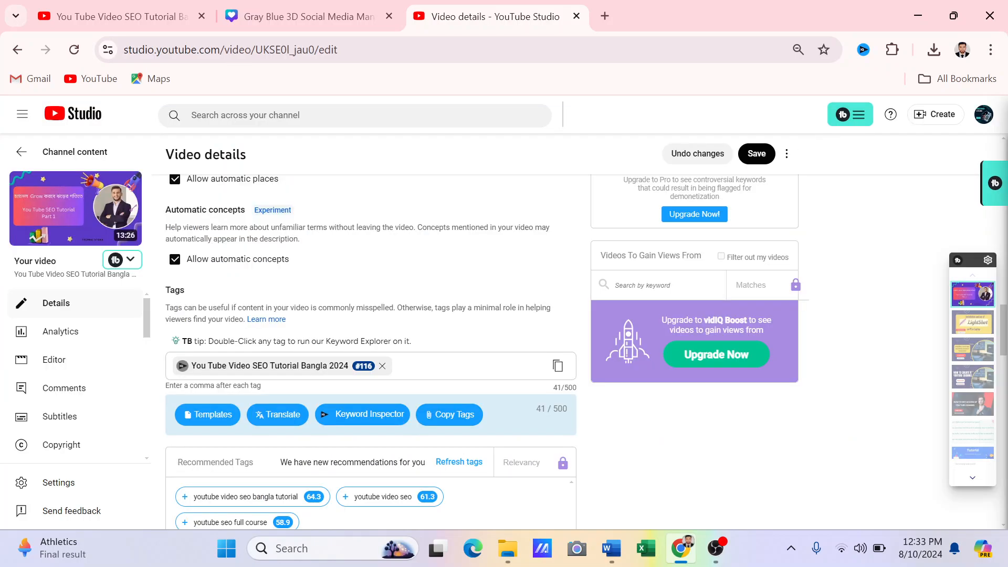
# Replace the middle phrase "Youtube Video SEO" in the video title with "How to rank You Tube Videos"
pyautogui.scroll(5, 445, 237)
pyautogui.scroll(10, 445, 237)
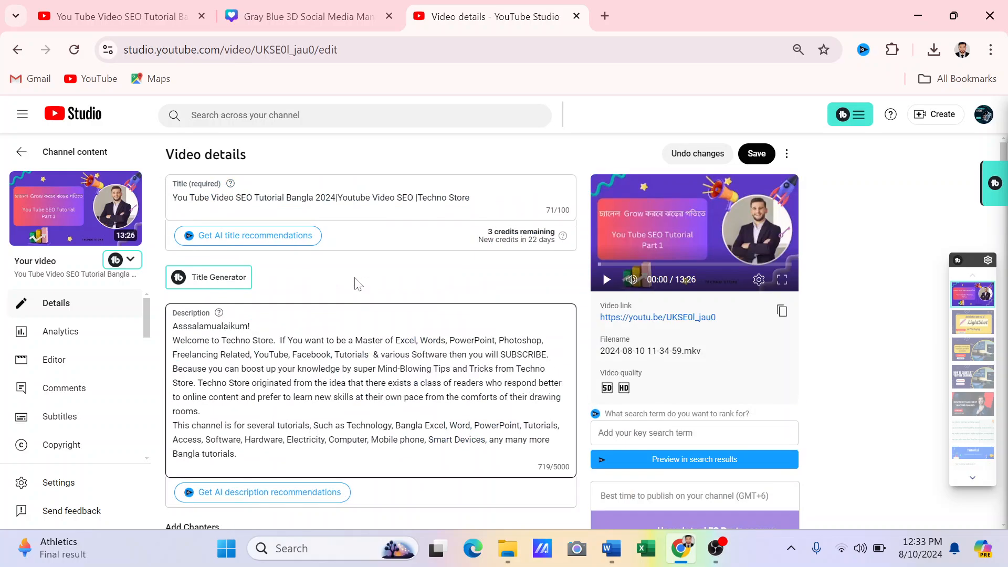
pyautogui.click(414, 197)
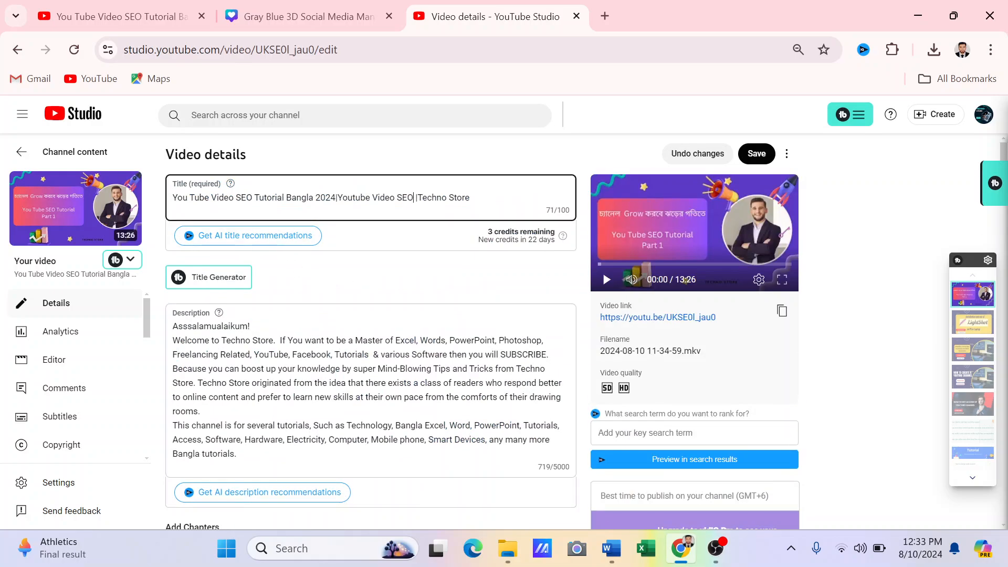
pyautogui.press('BackSpace')
pyautogui.press('BackSpace')
pyautogui.press('BackSpace')
pyautogui.press('BackSpace')
pyautogui.press('BackSpace')
pyautogui.press('BackSpace')
pyautogui.press('BackSpace')
pyautogui.press('BackSpace')
pyautogui.press('BackSpace')
pyautogui.press('BackSpace')
pyautogui.press('BackSpace')
pyautogui.press('BackSpace')
pyautogui.press('BackSpace')
pyautogui.press('BackSpace')
pyautogui.press('BackSpace')
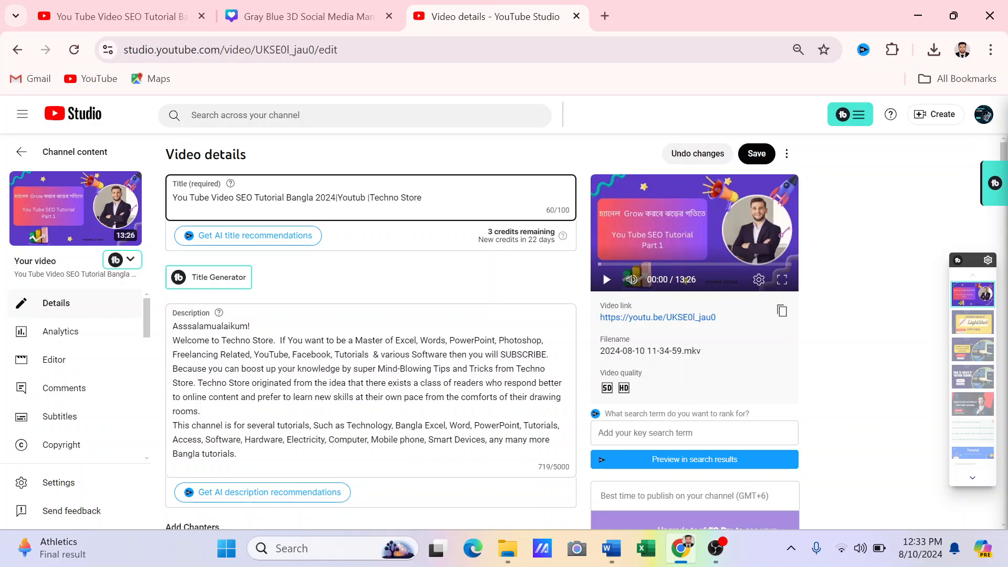
pyautogui.press('BackSpace')
pyautogui.press('BackSpace')
pyautogui.write('How to| rank Yo')
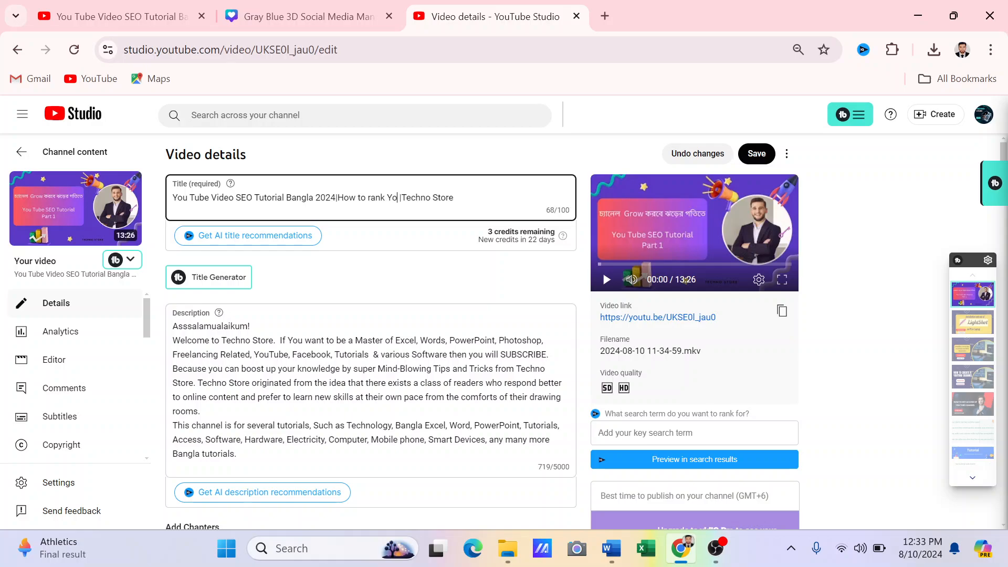
pyautogui.write('u Tube|')
pyautogui.write('Videos')
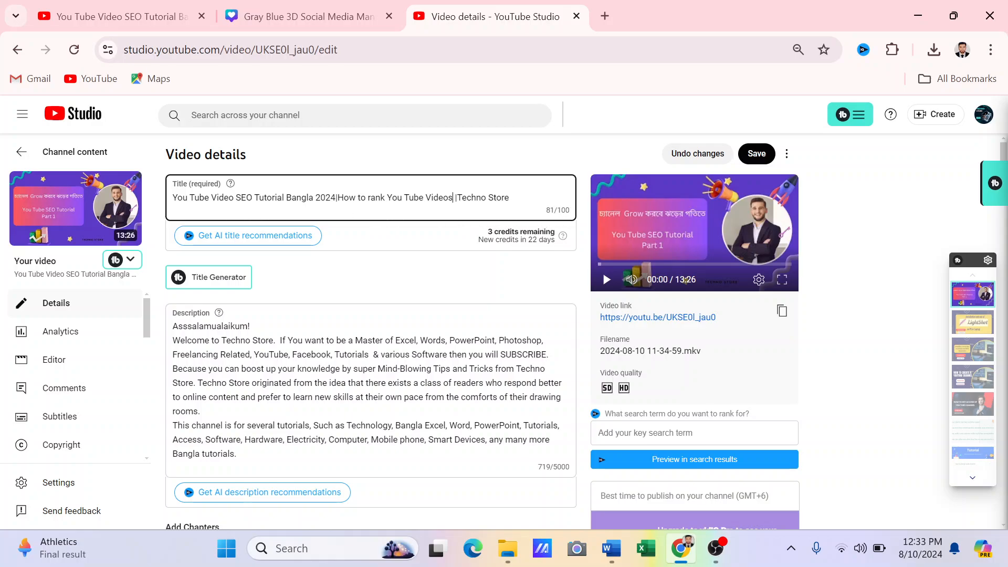
# Copy the complete video title
pyautogui.moveTo(172, 198); pyautogui.dragTo(508, 198)
pyautogui.click(391, 277)
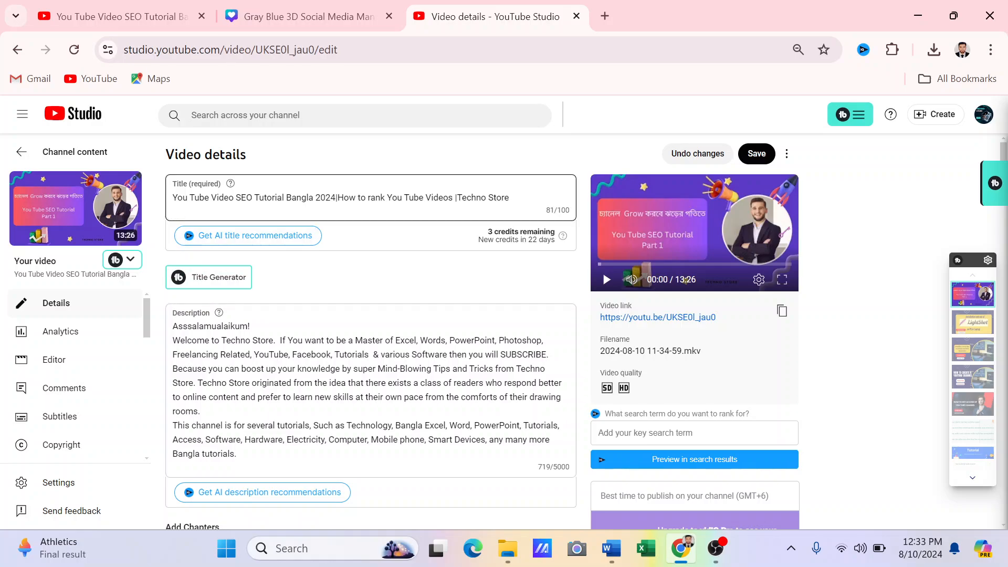
pyautogui.moveTo(172, 197); pyautogui.dragTo(496, 197)
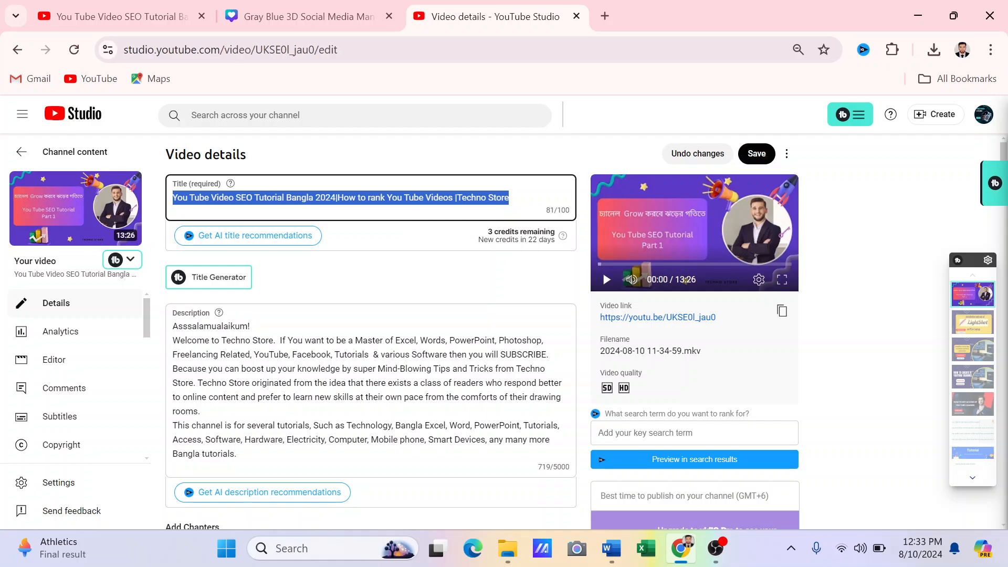
pyautogui.rightClick(482, 204)
pyautogui.click(510, 302)
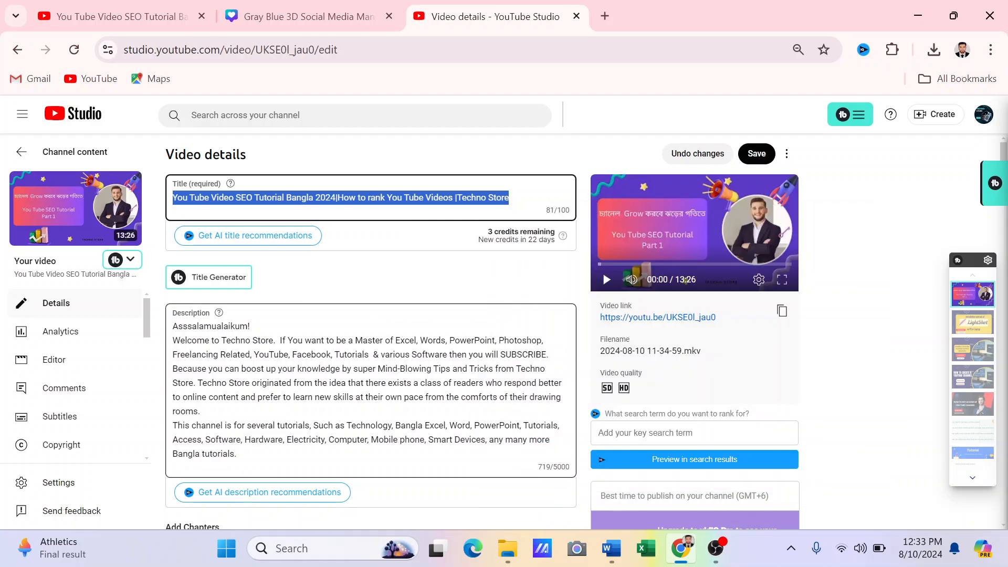
# Add a line below the greeting in the description reading "In this video you will show" followed by the copied title and a full stop
pyautogui.click(251, 326)
pyautogui.press('Return')
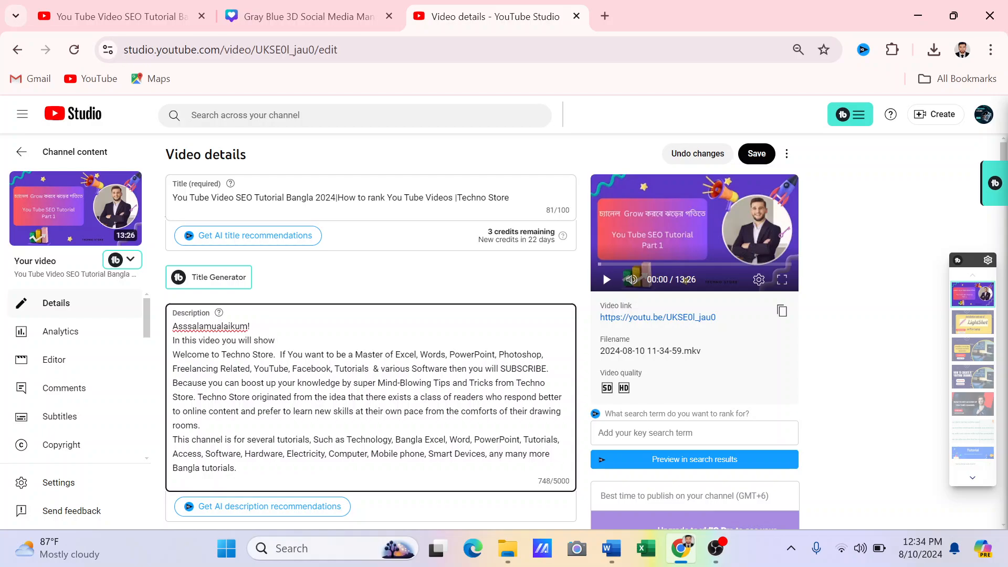
pyautogui.hotkey('ctrl', 'v')
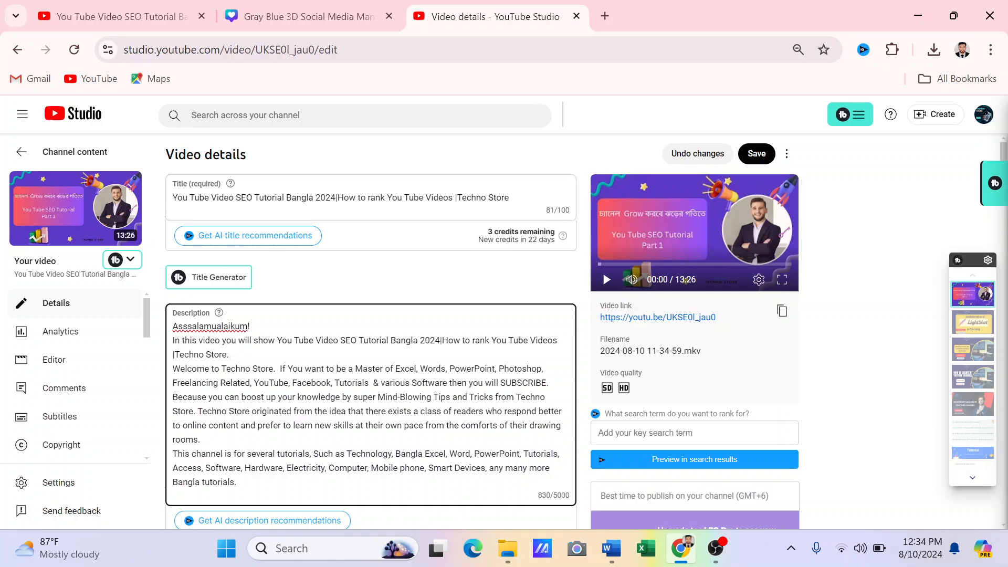
# Review the edited title and description, the vidIQ SEO score, and the current and recommended tags
pyautogui.scroll(-2, 367, 315)
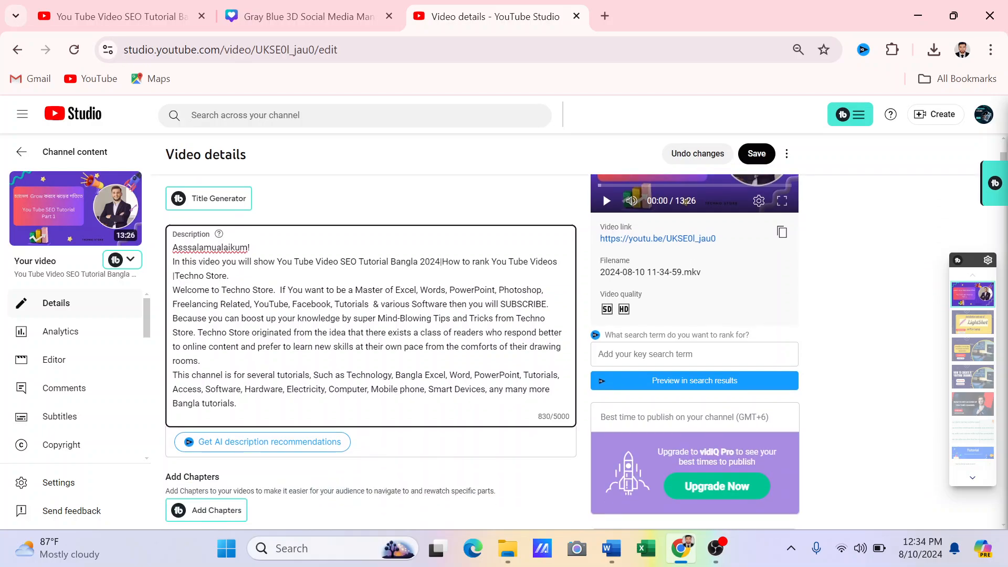
pyautogui.scroll(-2, 412, 352)
pyautogui.scroll(2, 412, 352)
pyautogui.scroll(-8, 517, 351)
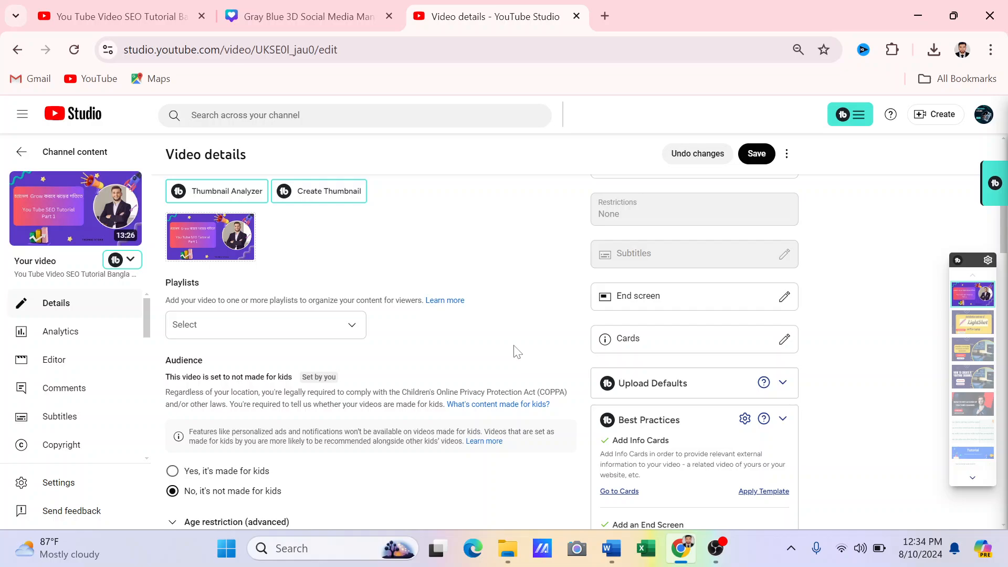
pyautogui.scroll(-15, 517, 352)
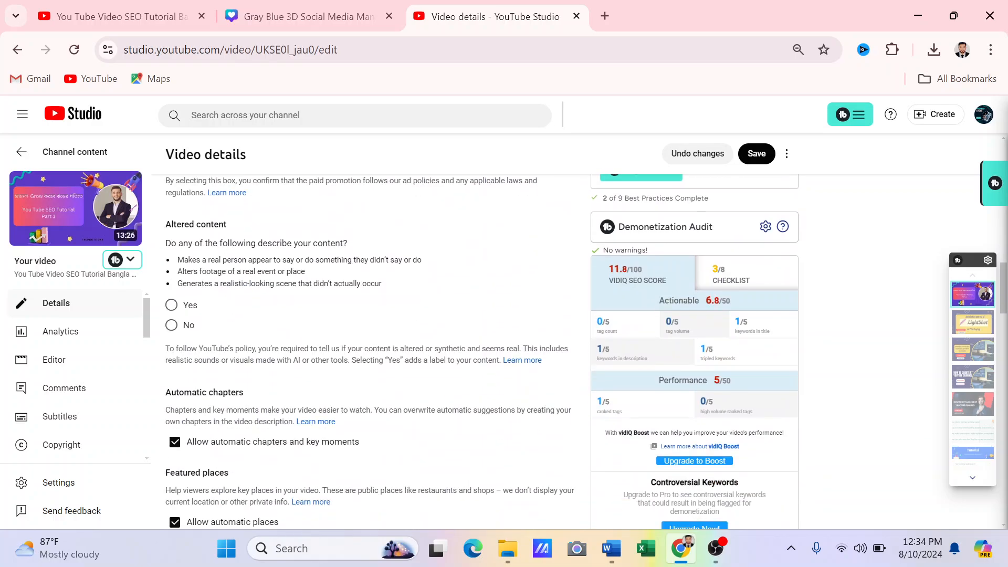
pyautogui.scroll(-3, 517, 353)
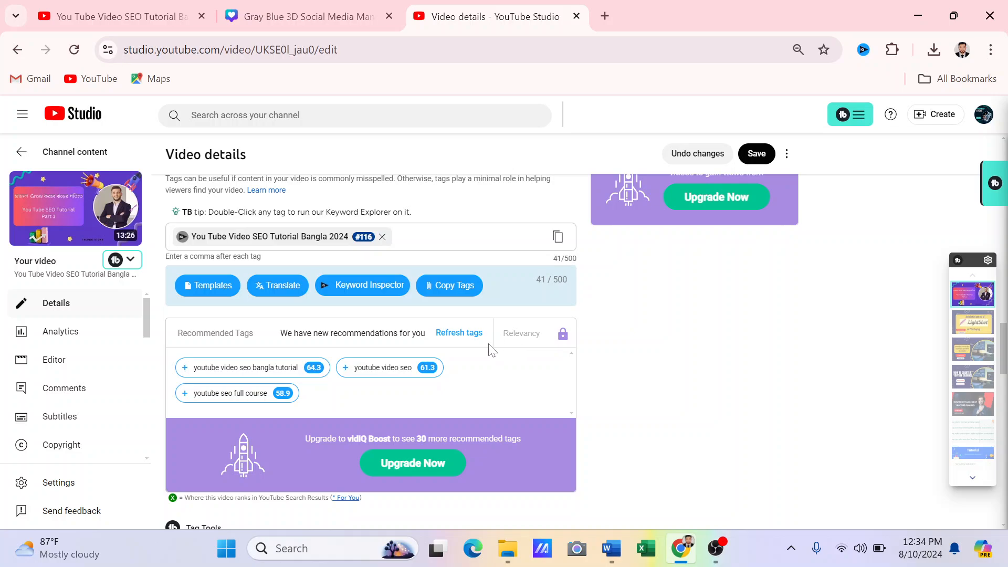
pyautogui.scroll(20, 486, 353)
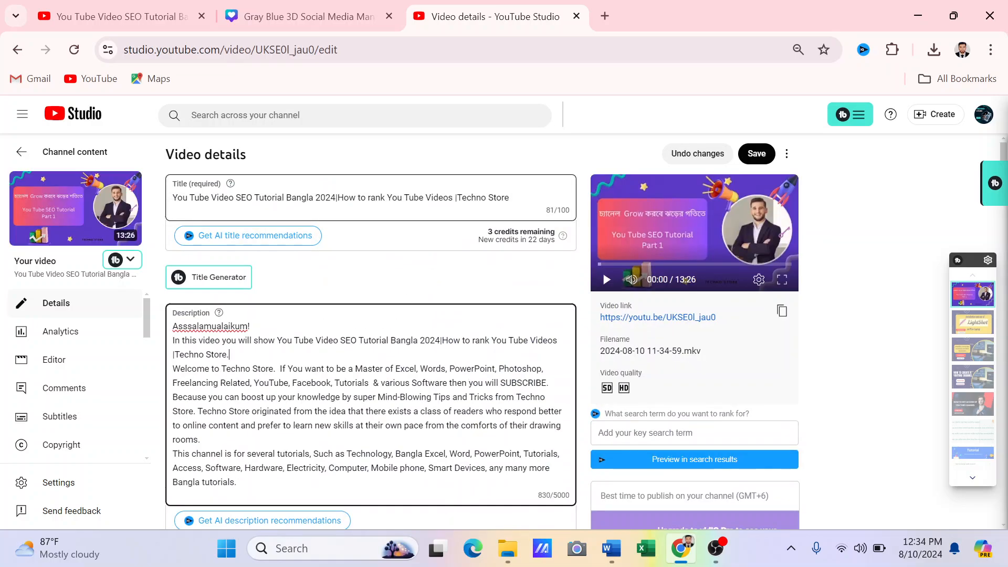
pyautogui.scroll(-20, 355, 232)
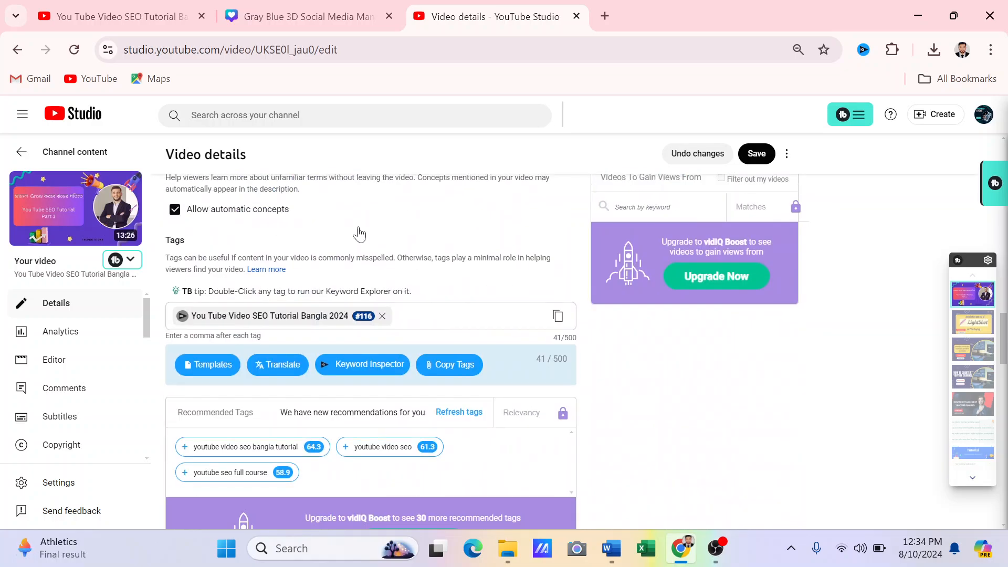
# Add "you tube video seo tutorial bangla 2024", "how to rank youtube videos", "seo" and "youtube seo course" as tags from the existing tag's Keyword Inspector
pyautogui.scroll(5, 402, 307)
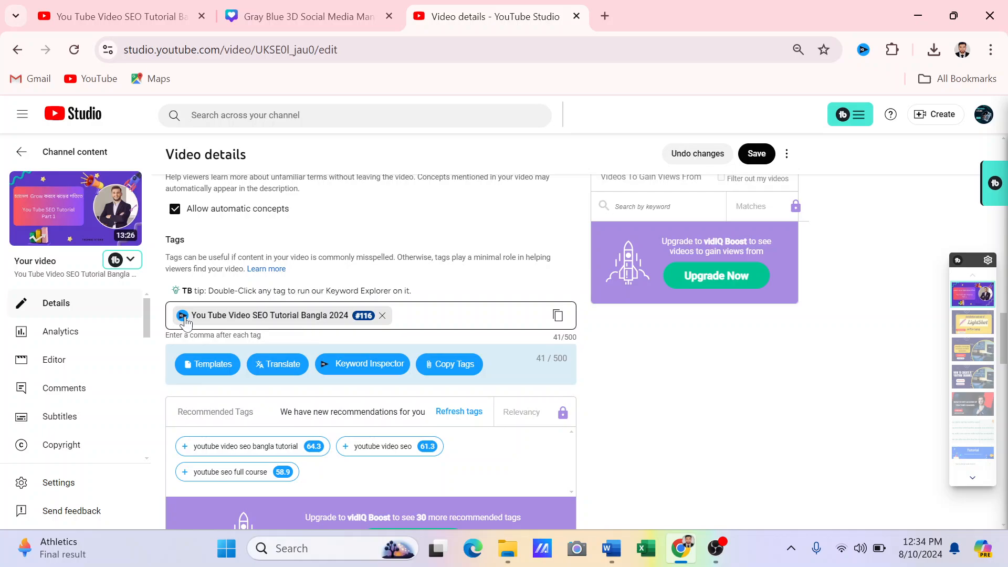
pyautogui.click(184, 318)
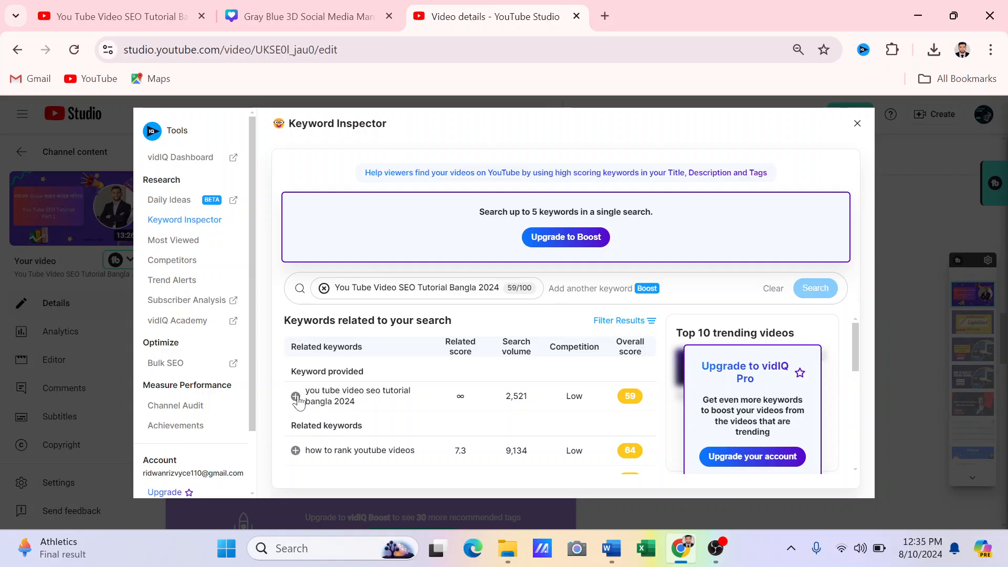
pyautogui.moveTo(566, 408)
pyautogui.click(295, 397)
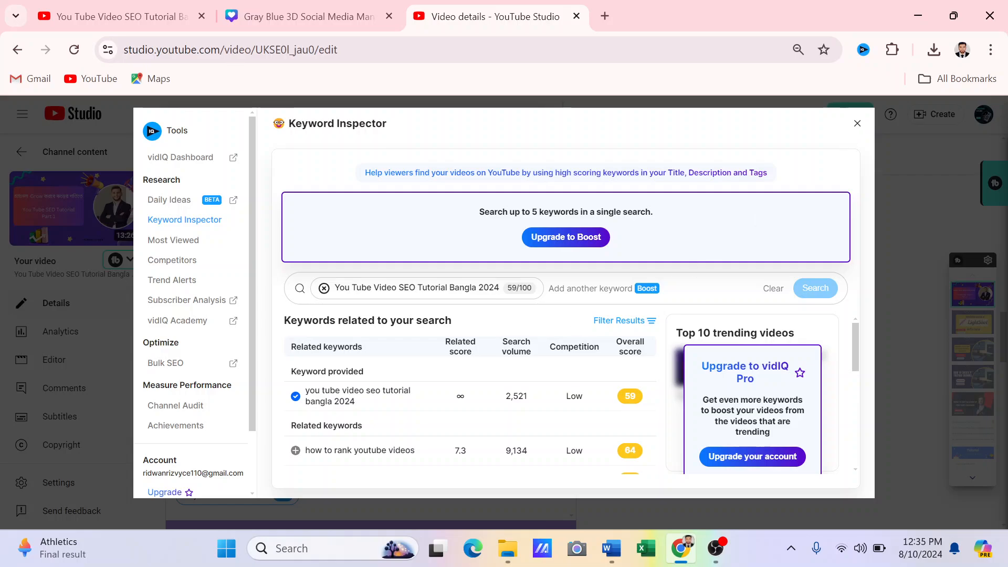
pyautogui.click(295, 452)
pyautogui.scroll(-2, 506, 404)
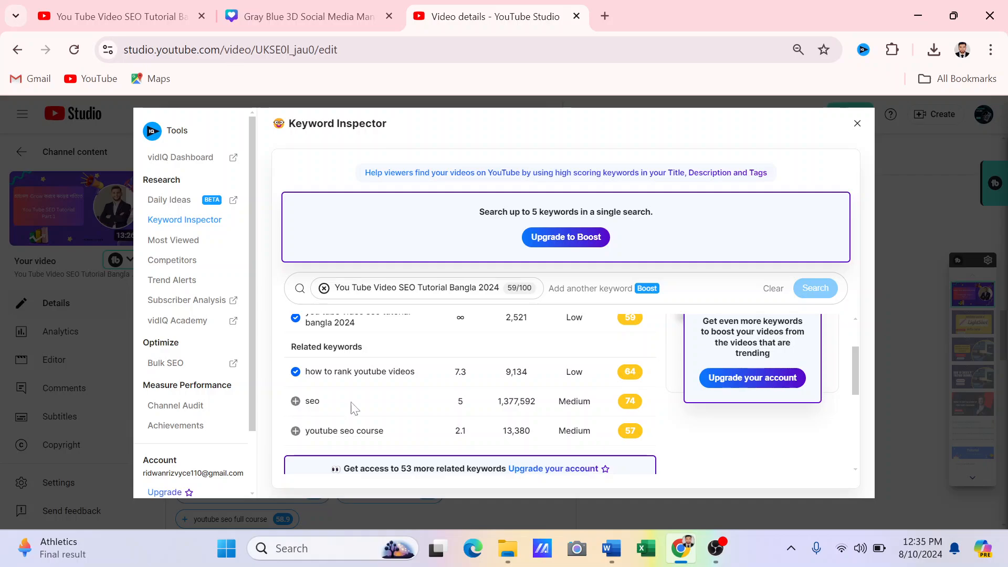
pyautogui.click(294, 432)
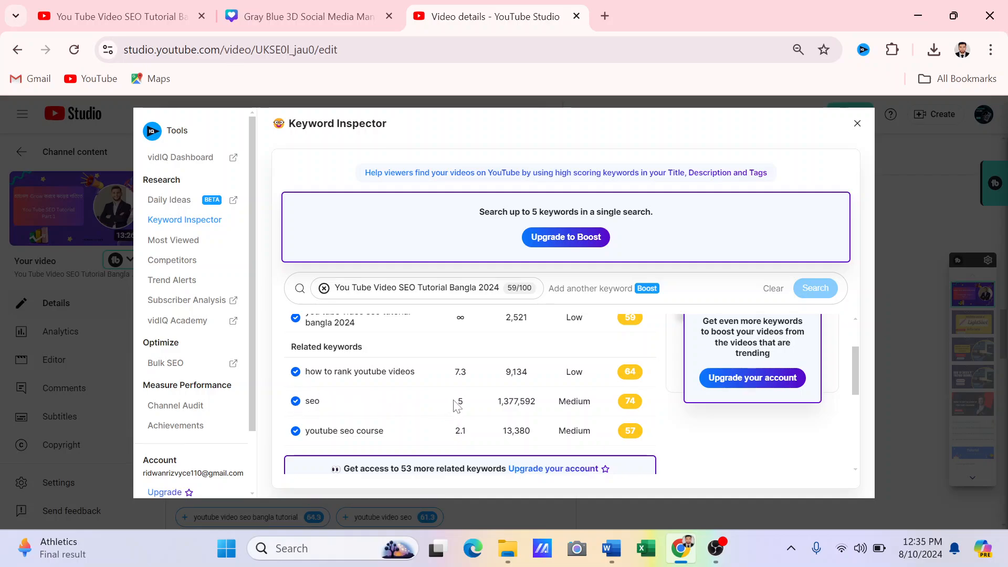
pyautogui.scroll(2, 454, 404)
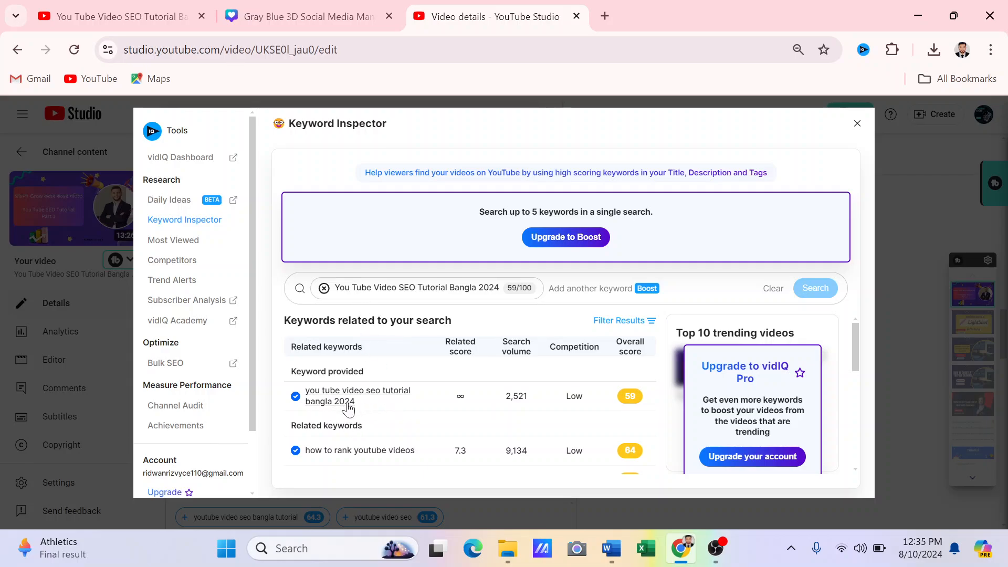
pyautogui.click(857, 124)
pyautogui.scroll(-3, 541, 365)
pyautogui.scroll(2, 541, 366)
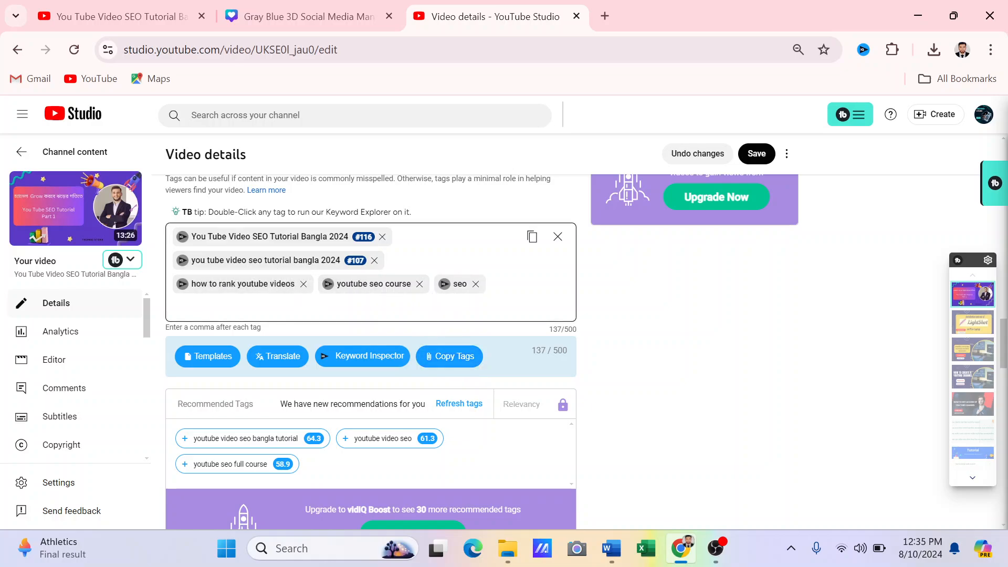
# Inspect the "how to rank youtube videos" tag's related keywords and add "how to rank first in youtube search" as a tag
pyautogui.scroll(20, 370, 347)
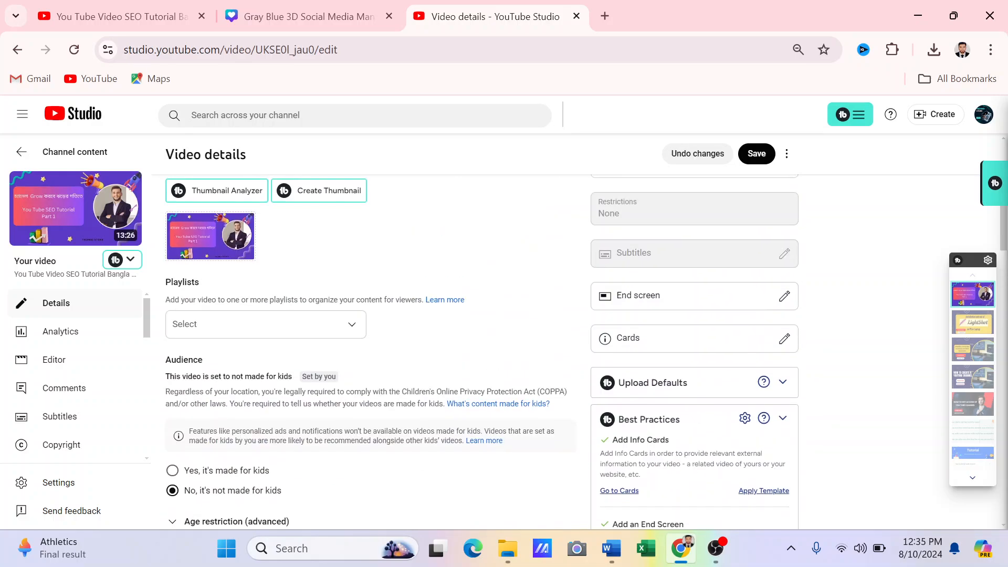
pyautogui.scroll(4, 310, 298)
pyautogui.scroll(-15, 310, 299)
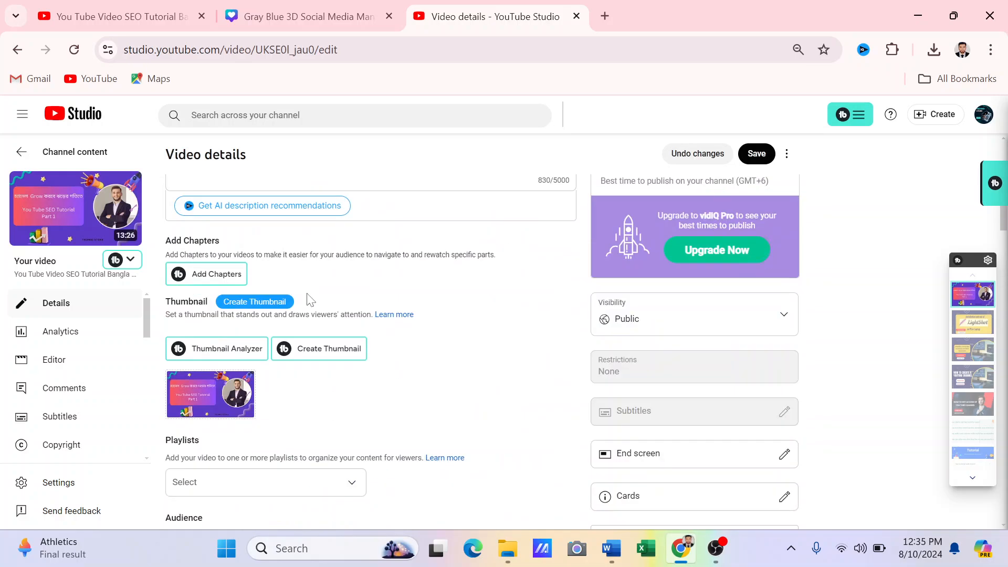
pyautogui.scroll(-8, 312, 304)
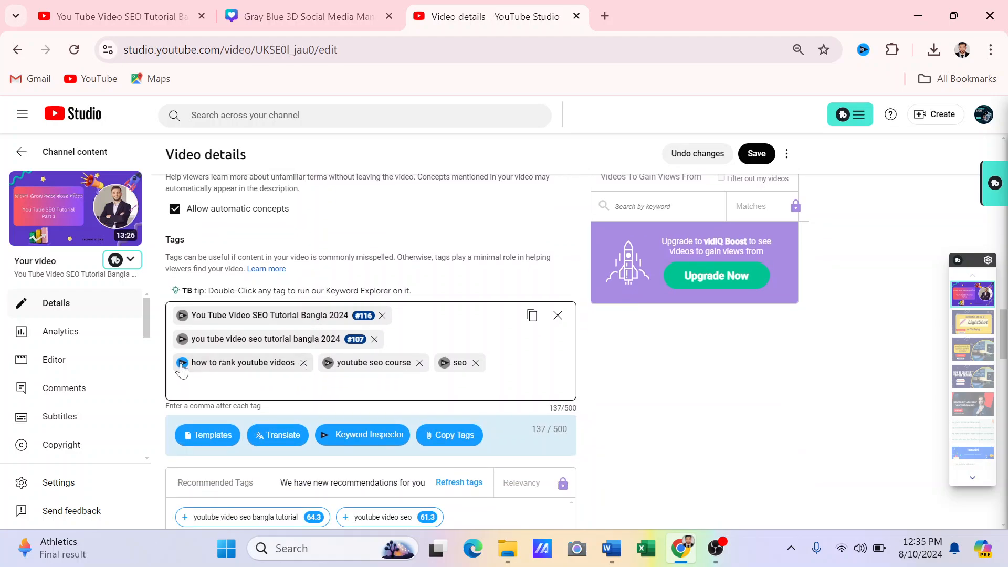
pyautogui.doubleClick(183, 363)
pyautogui.scroll(-3, 402, 382)
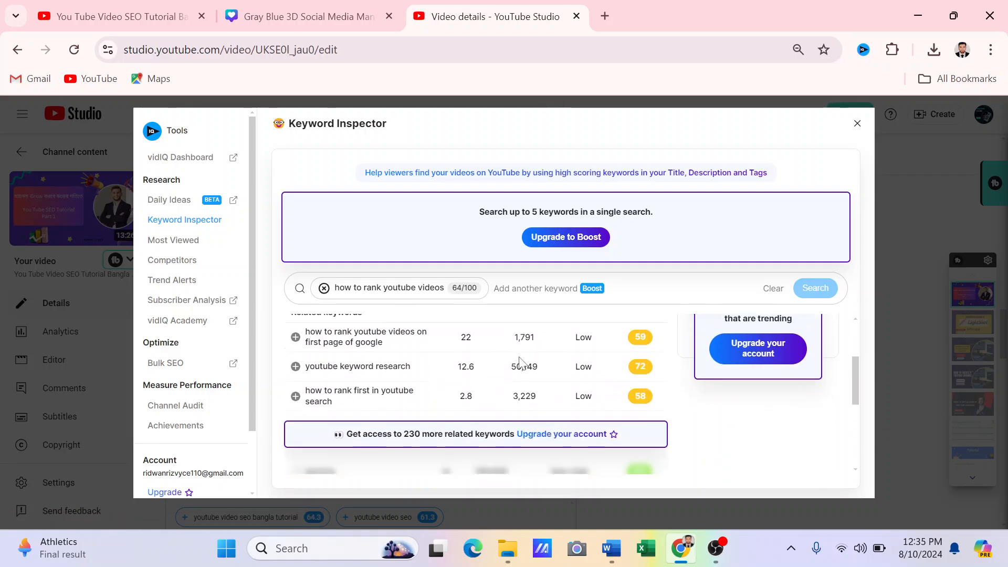
pyautogui.scroll(1, 402, 382)
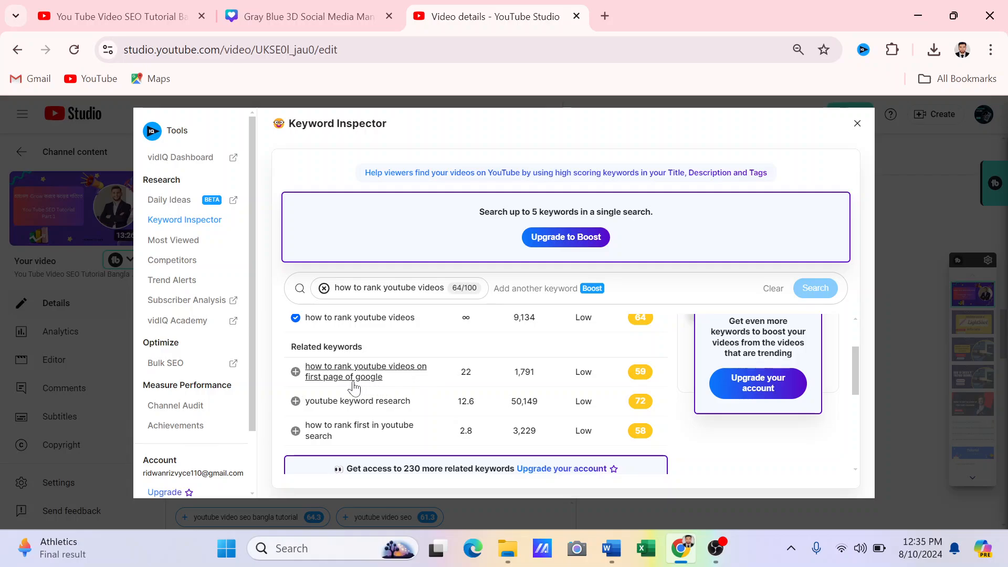
pyautogui.moveTo(563, 384)
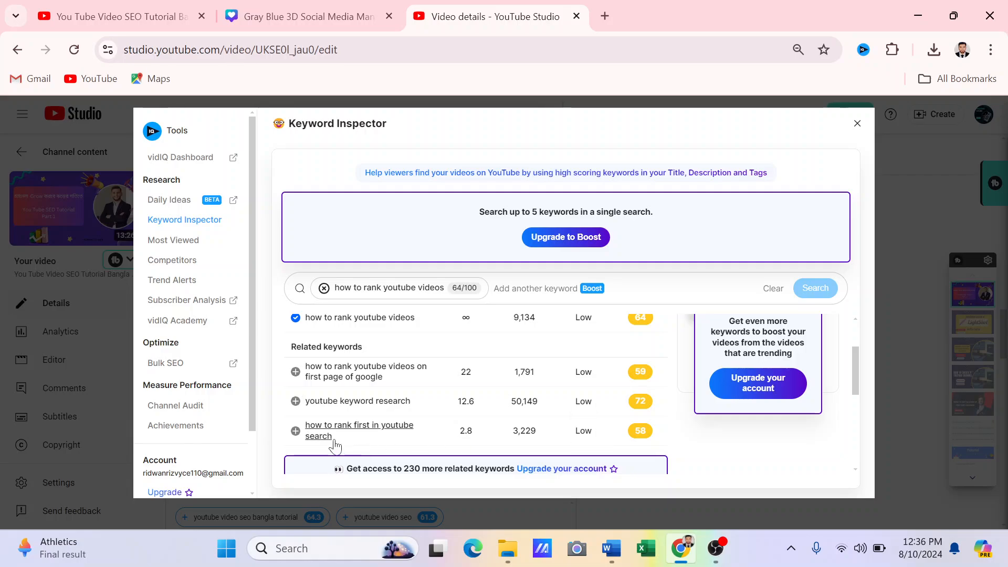
pyautogui.click(298, 434)
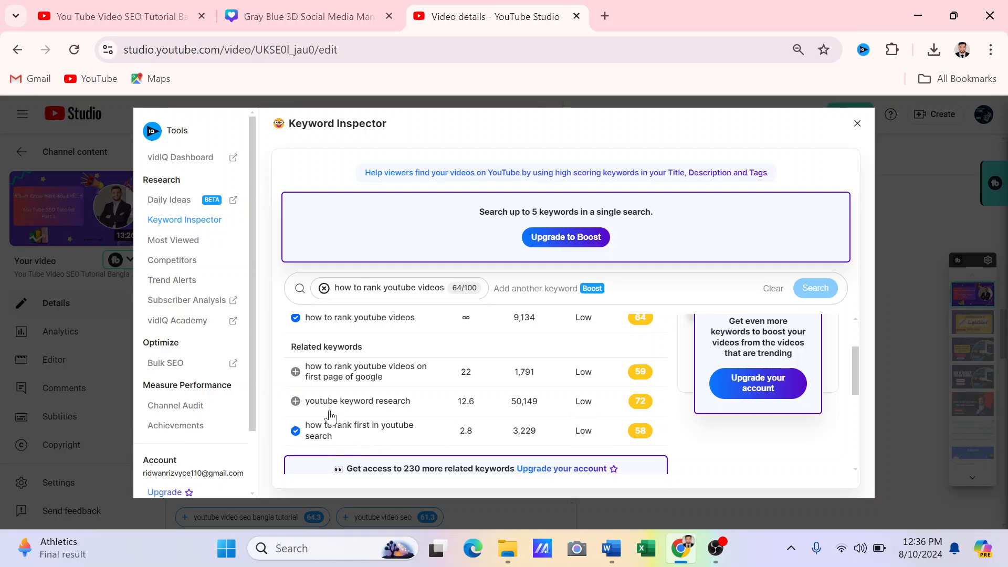
pyautogui.click(857, 124)
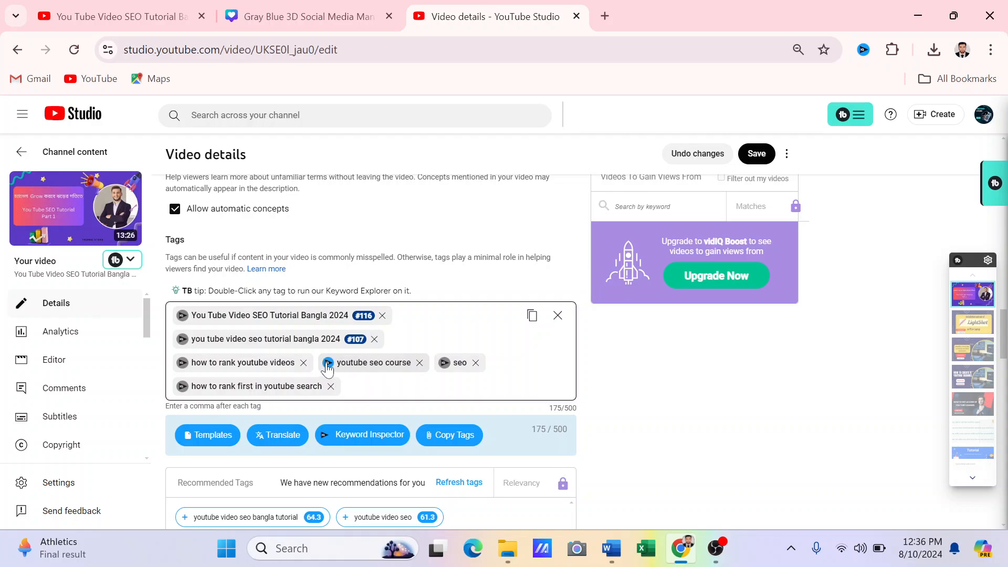
# Inspect the "youtube seo course" tag's related keywords and add "how to rank youtube videos fast" as a tag
pyautogui.doubleClick(329, 368)
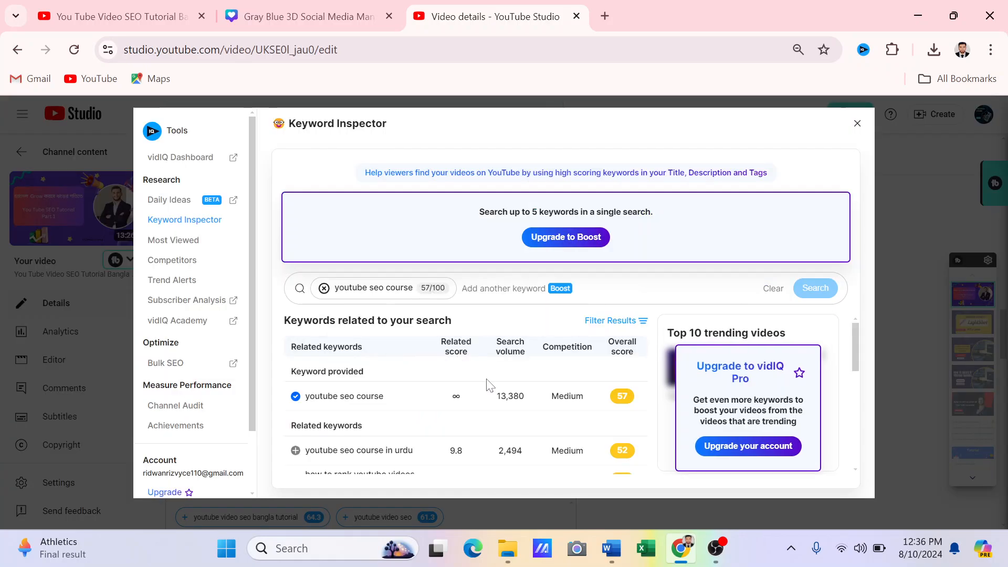
pyautogui.scroll(-3, 486, 394)
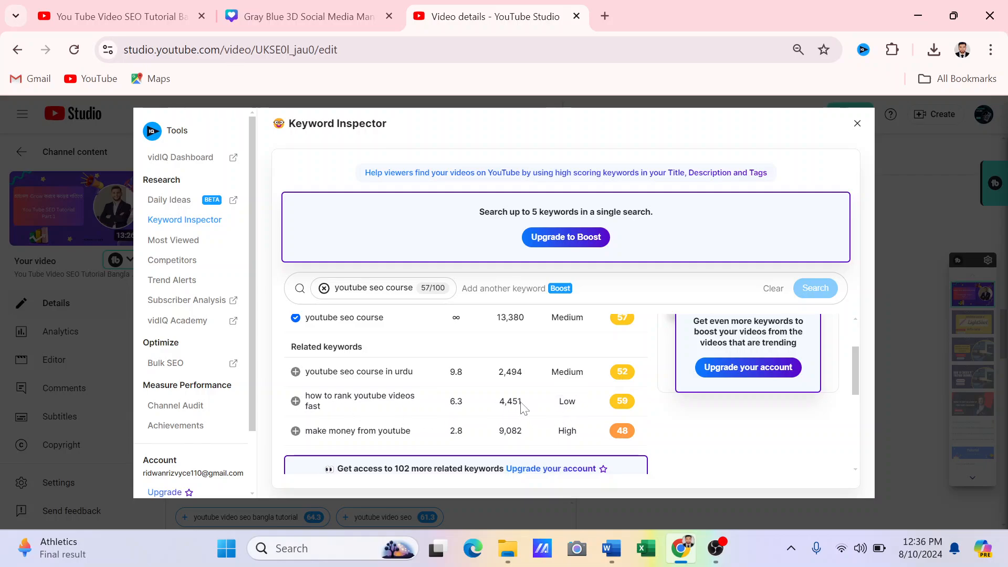
pyautogui.click(295, 401)
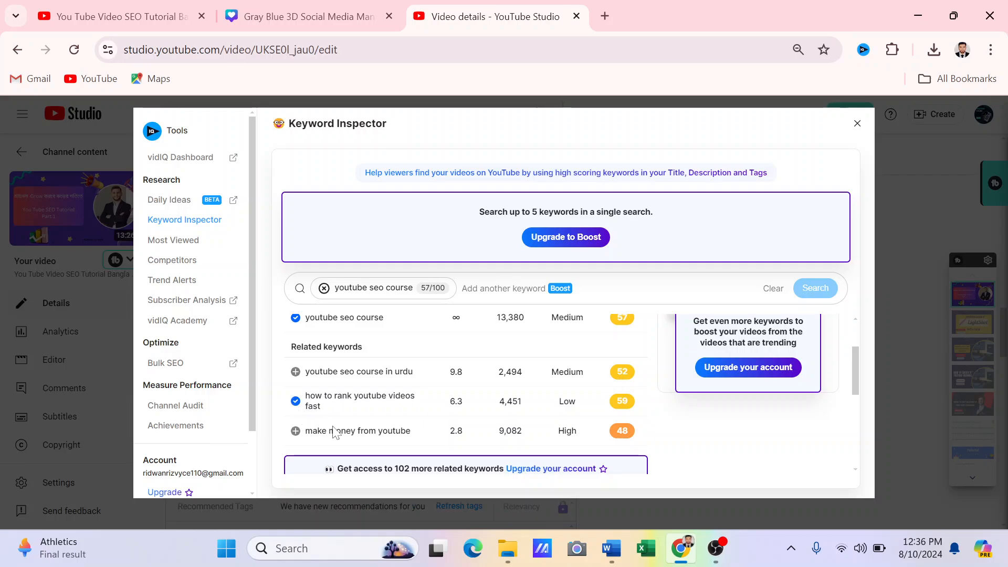
pyautogui.scroll(3, 556, 357)
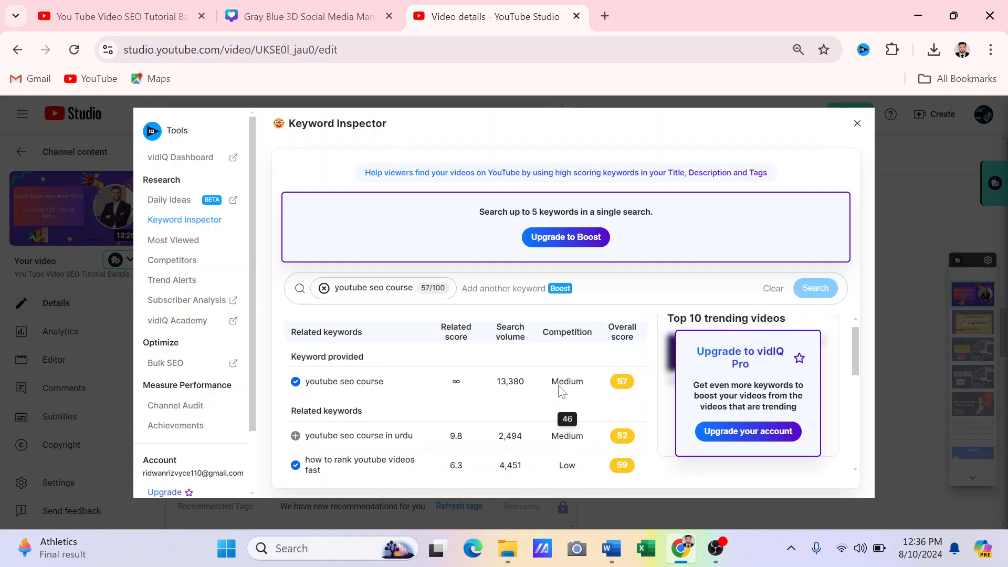
# Close the Keyword Inspector and return to the video's tags
pyautogui.click(857, 123)
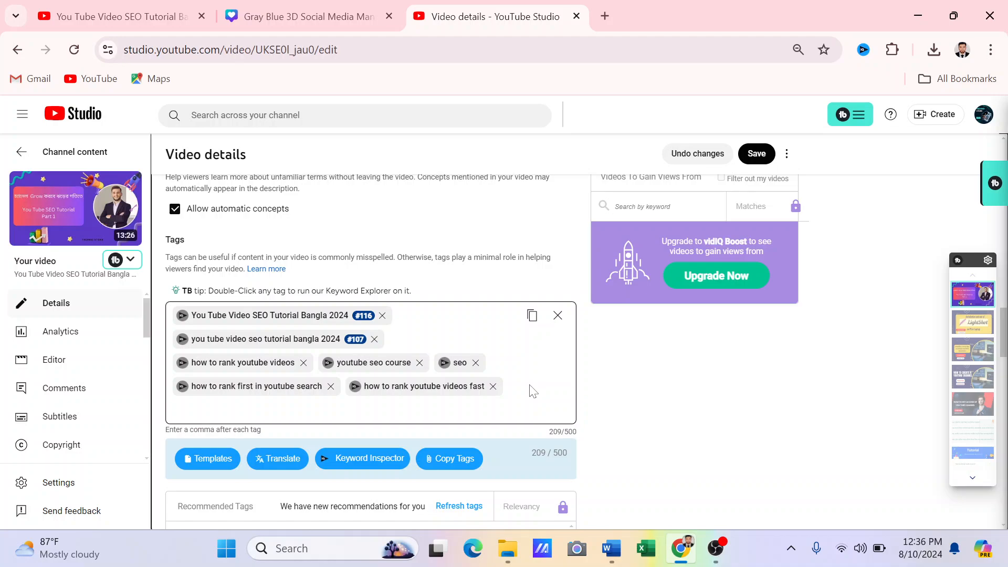
pyautogui.click(509, 402)
pyautogui.write('yo')
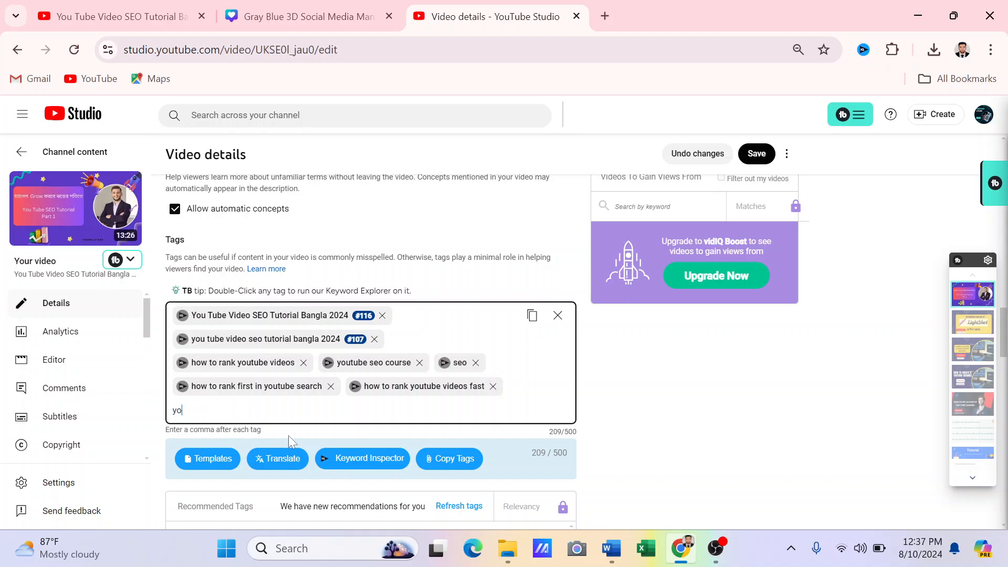
pyautogui.click(289, 443)
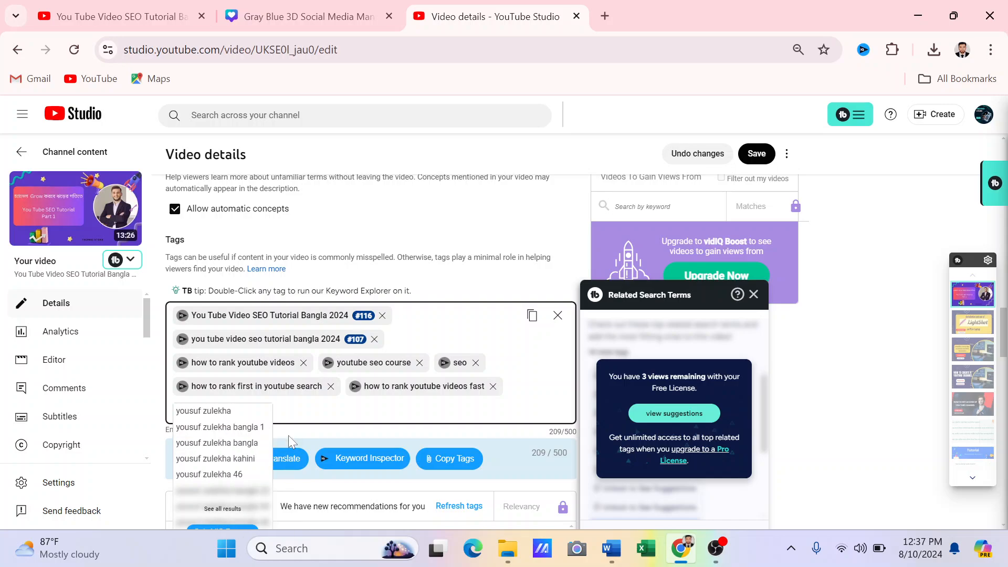
pyautogui.press('Return')
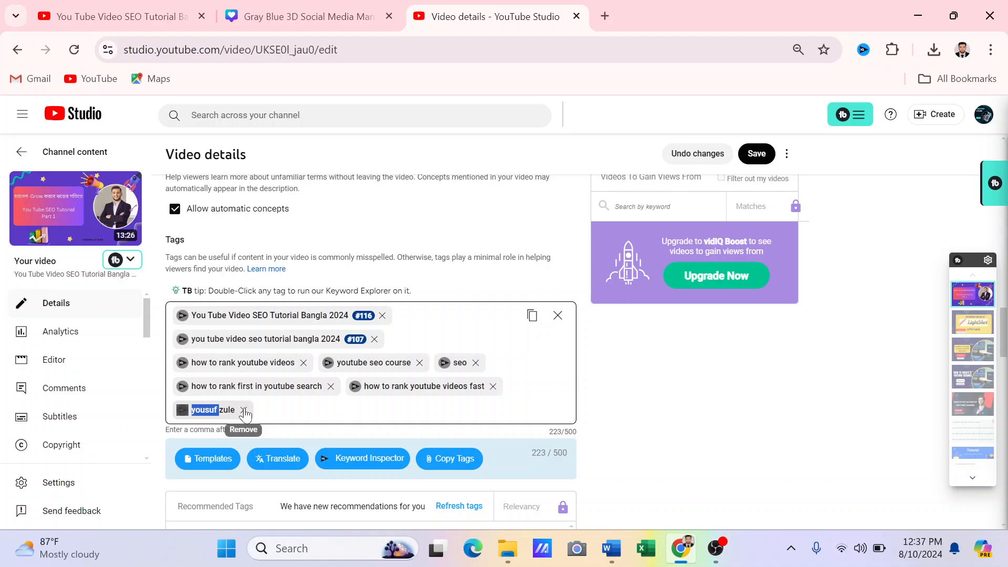
pyautogui.click(244, 410)
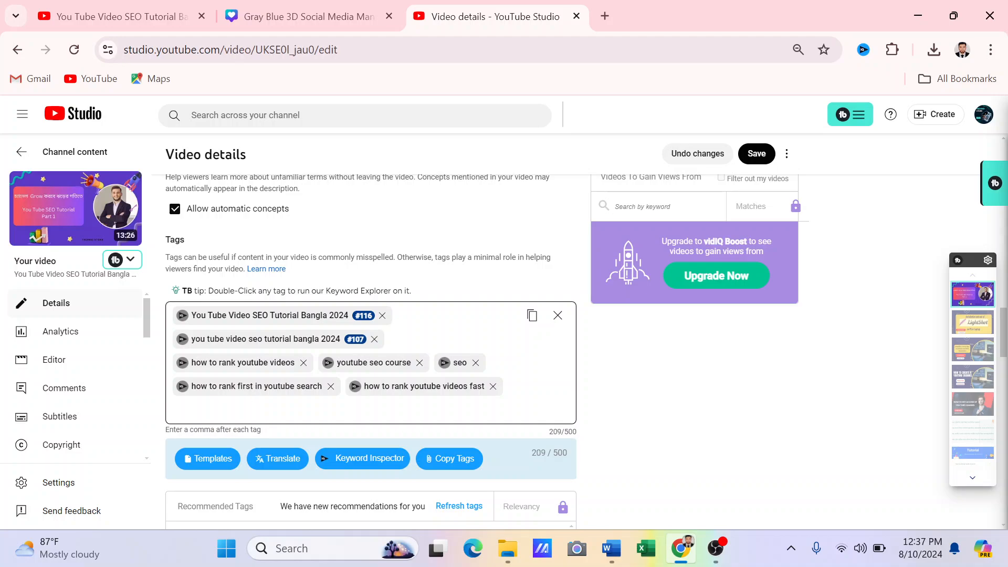
pyautogui.click(244, 410)
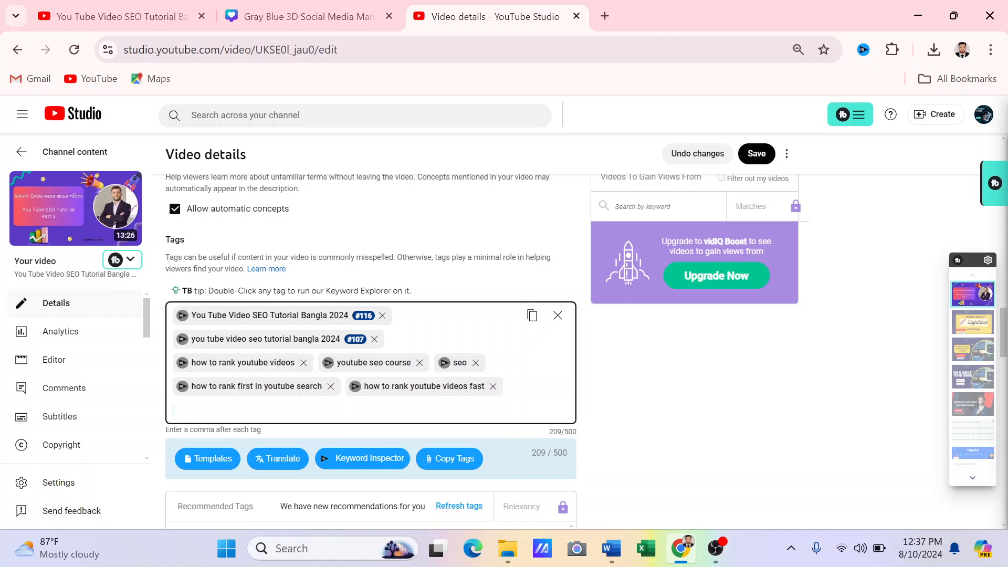
pyautogui.click(245, 415)
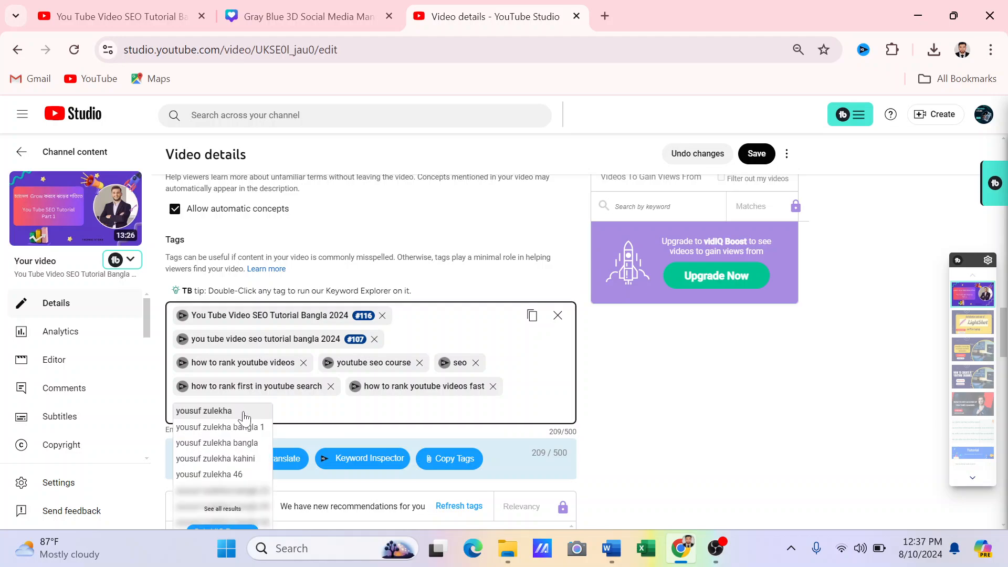
pyautogui.click(243, 414)
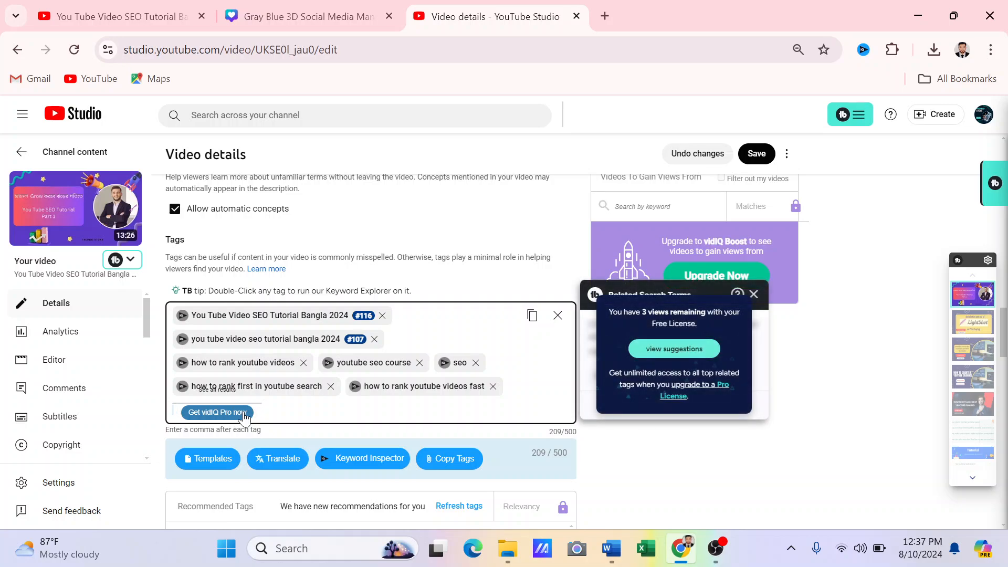
# Shorten the "how to rank youtube videos fast" tag to "how to rank youtube vide" and add "youtube seo course bangla" as a tag
pyautogui.press('BackSpace')
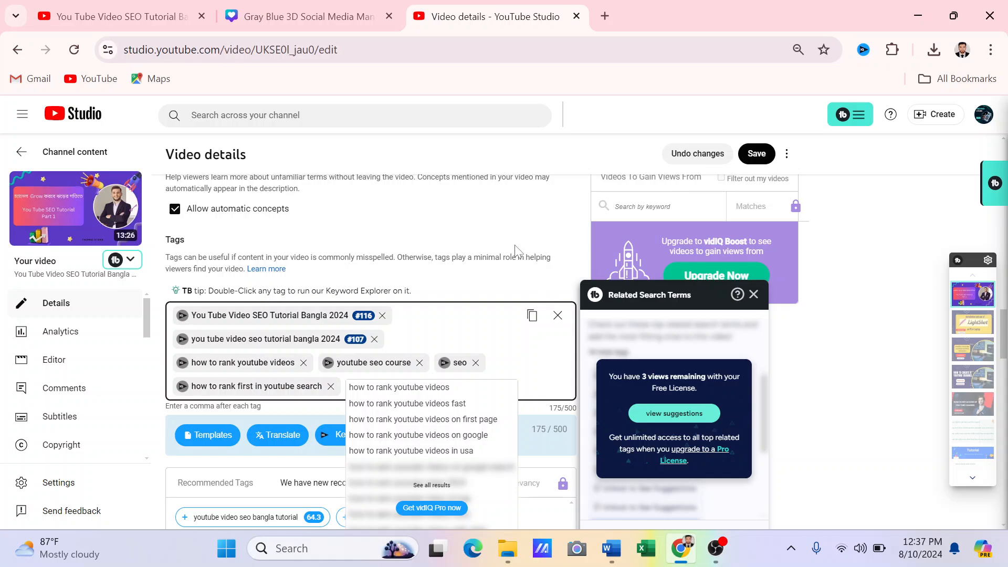
pyautogui.click(510, 242)
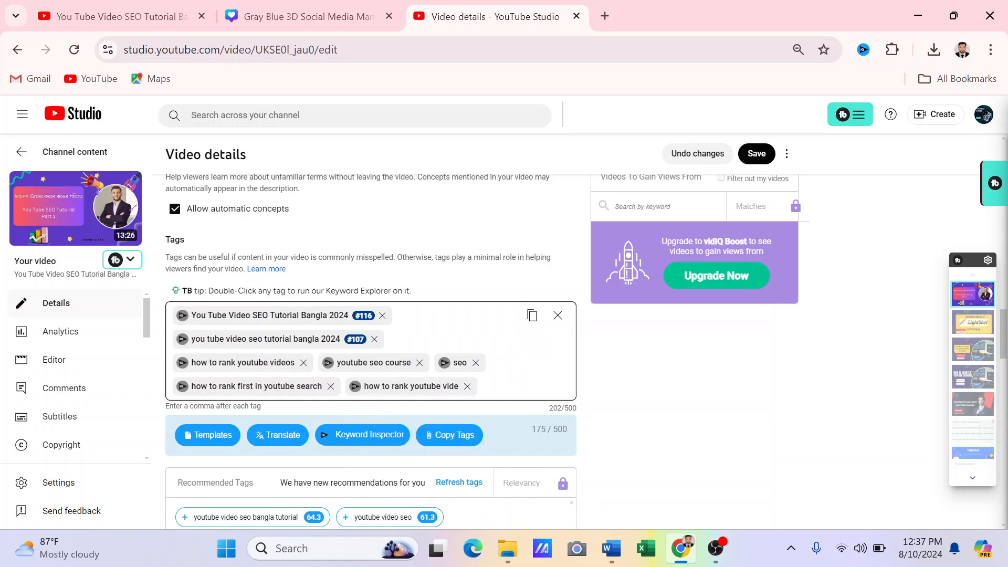
pyautogui.click(483, 387)
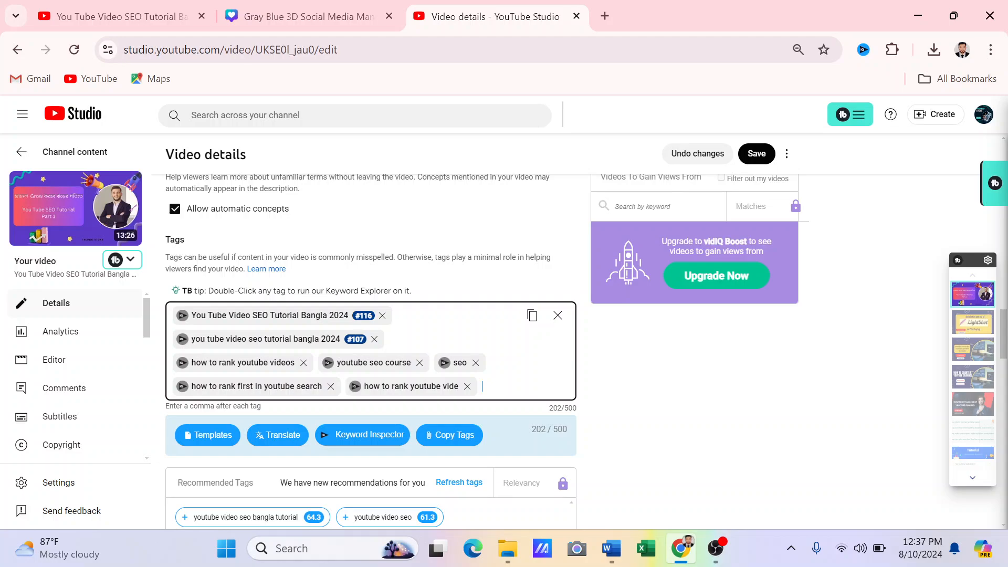
pyautogui.write('youtube')
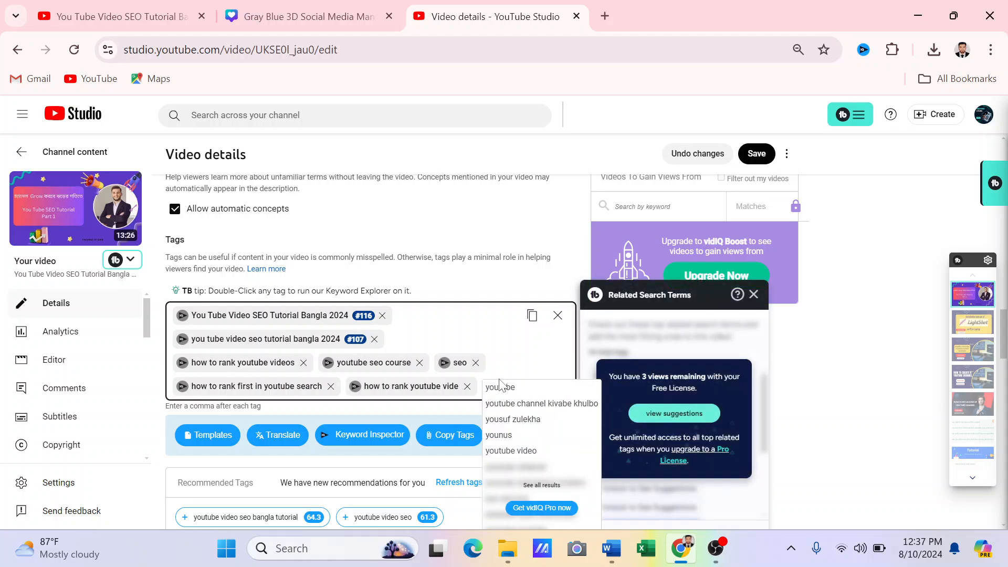
pyautogui.write(' seo')
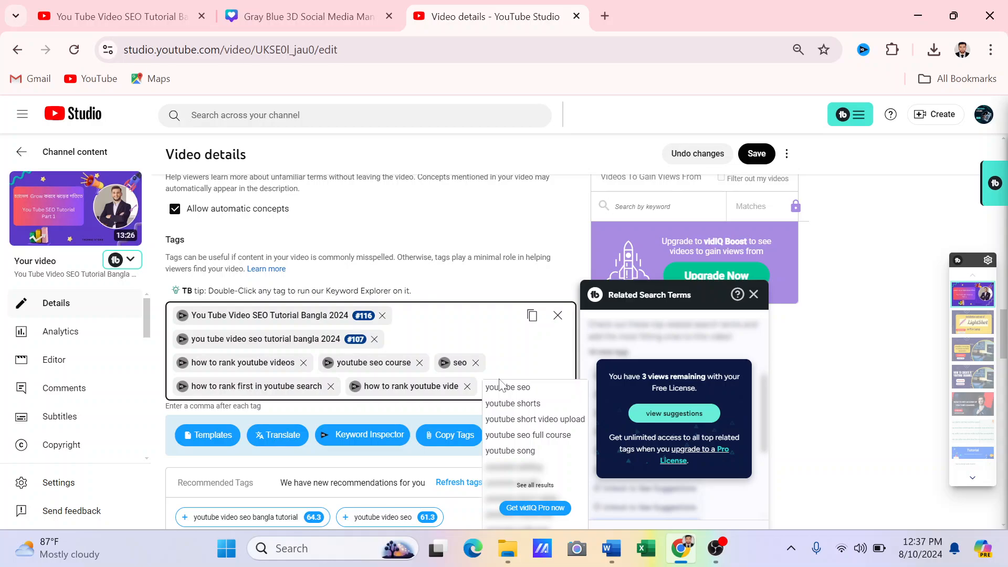
pyautogui.write(' course')
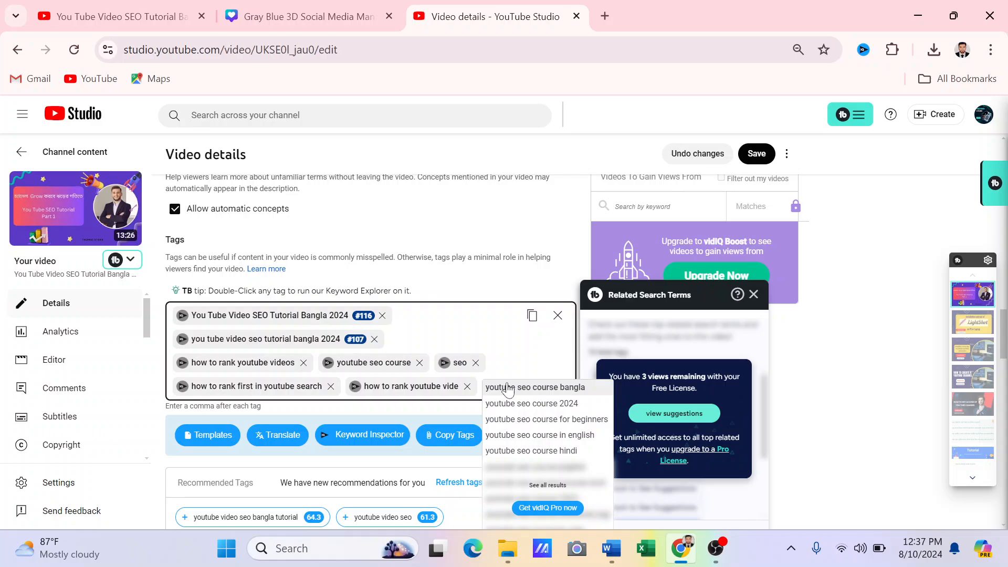
pyautogui.click(507, 389)
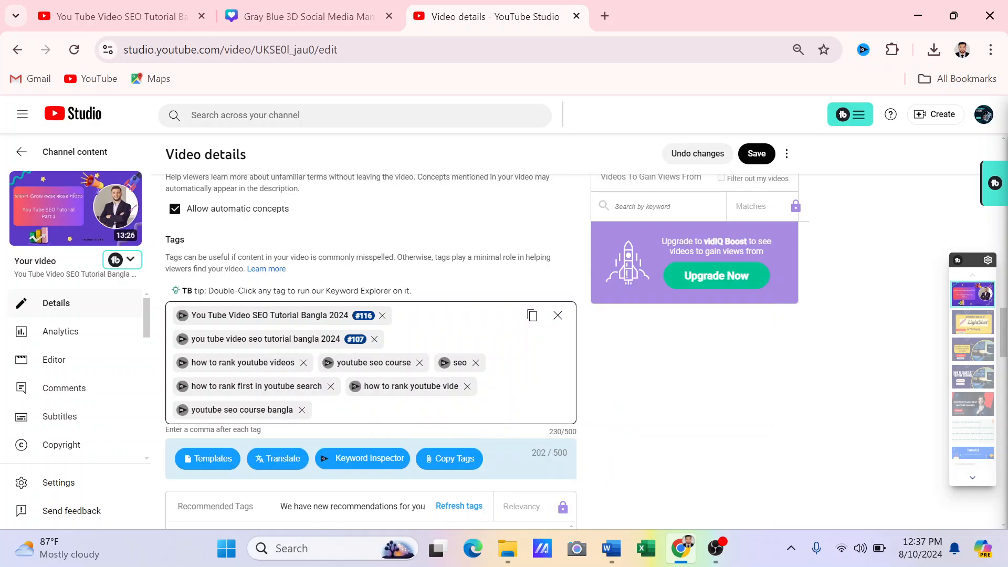
pyautogui.click(372, 423)
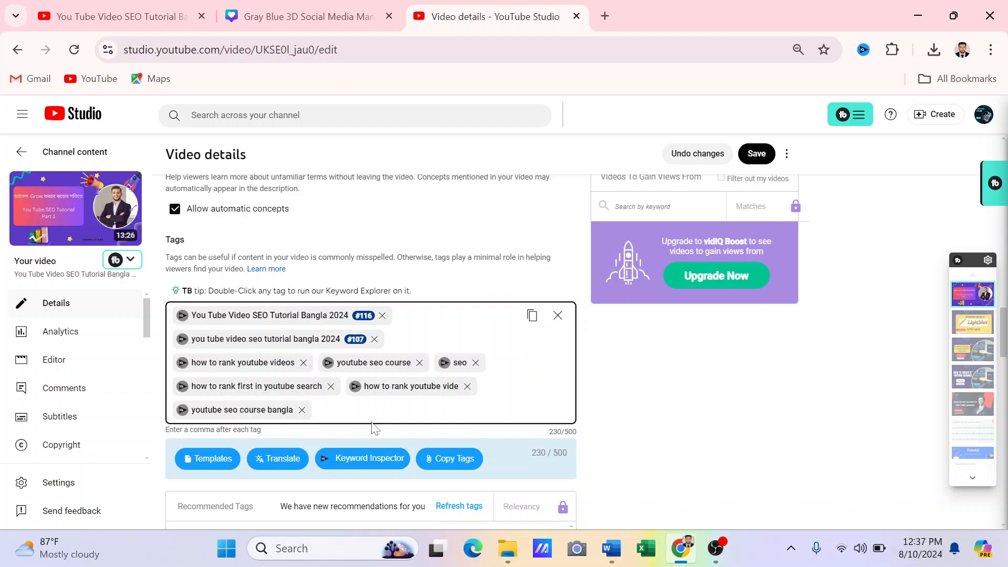
pyautogui.click(372, 428)
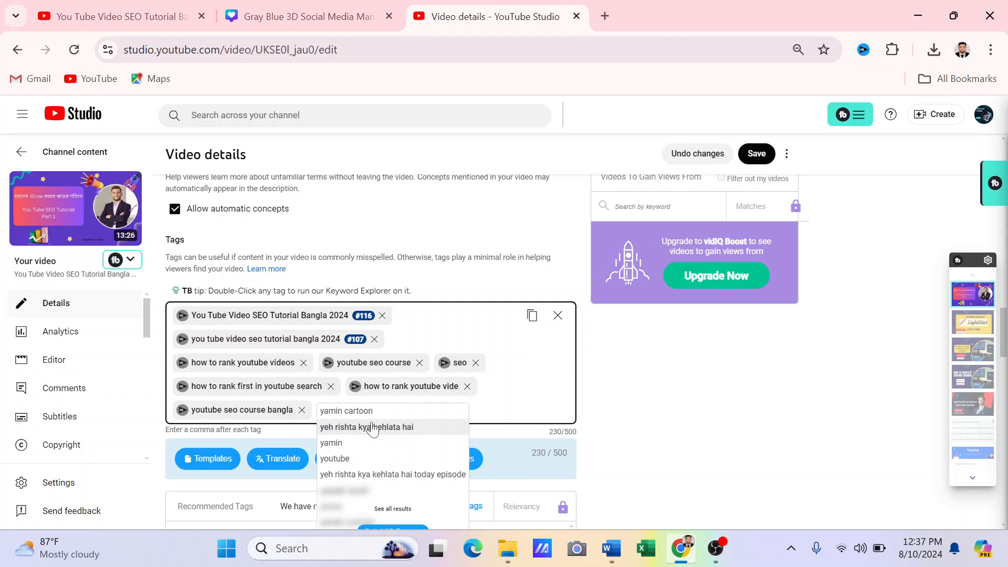
pyautogui.click(373, 427)
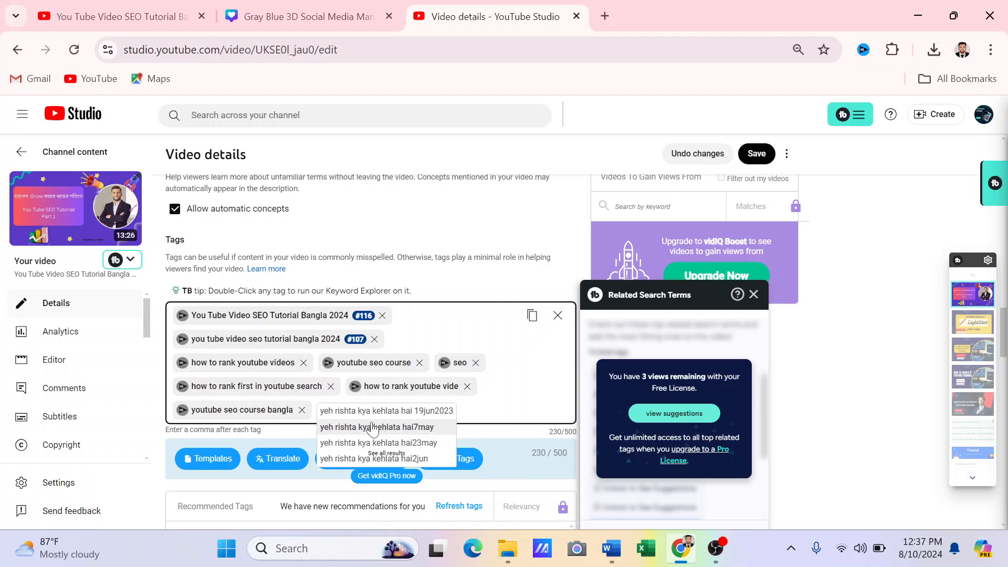
pyautogui.write('e ')
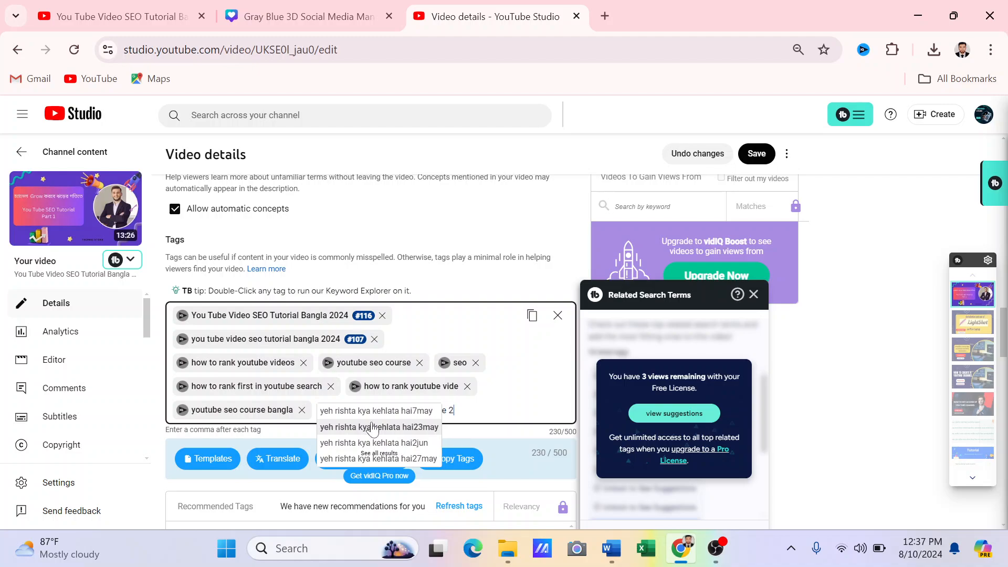
pyautogui.write('2024')
pyautogui.press('Return')
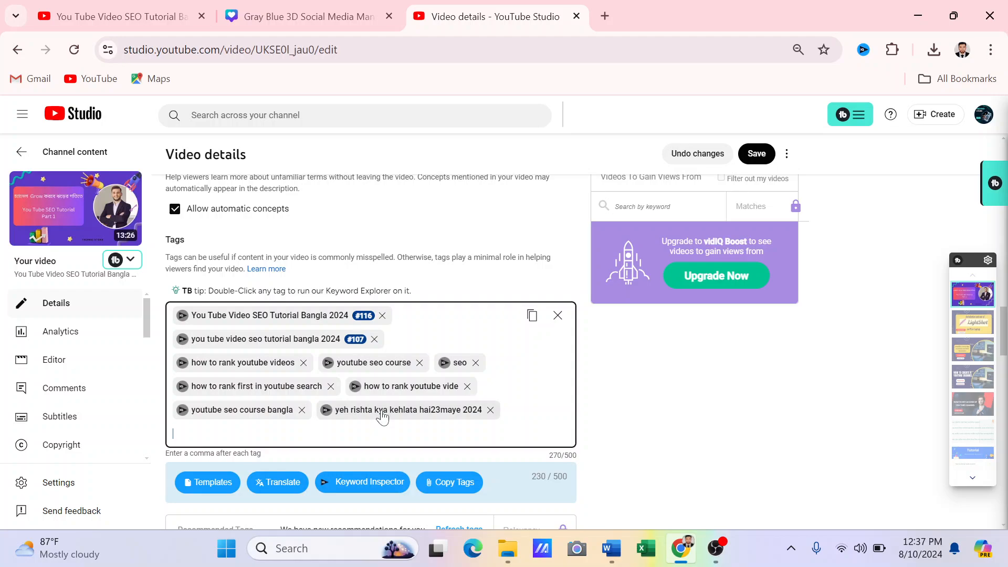
pyautogui.click(490, 410)
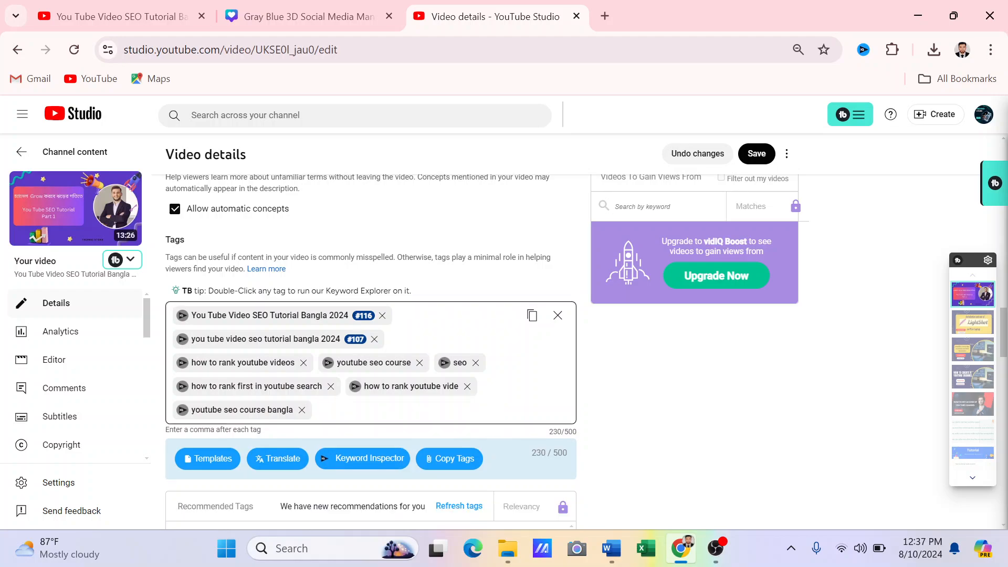
# Inspect the "youtube seo course bangla" tag's related keywords and add "youtube video seo full course bangla" as a tag
pyautogui.doubleClick(183, 415)
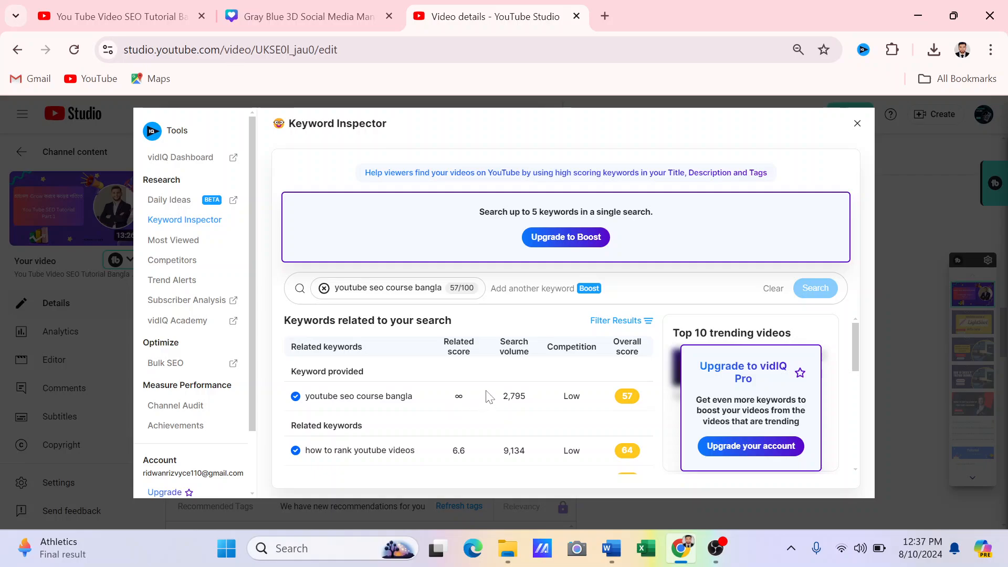
pyautogui.scroll(-1, 394, 402)
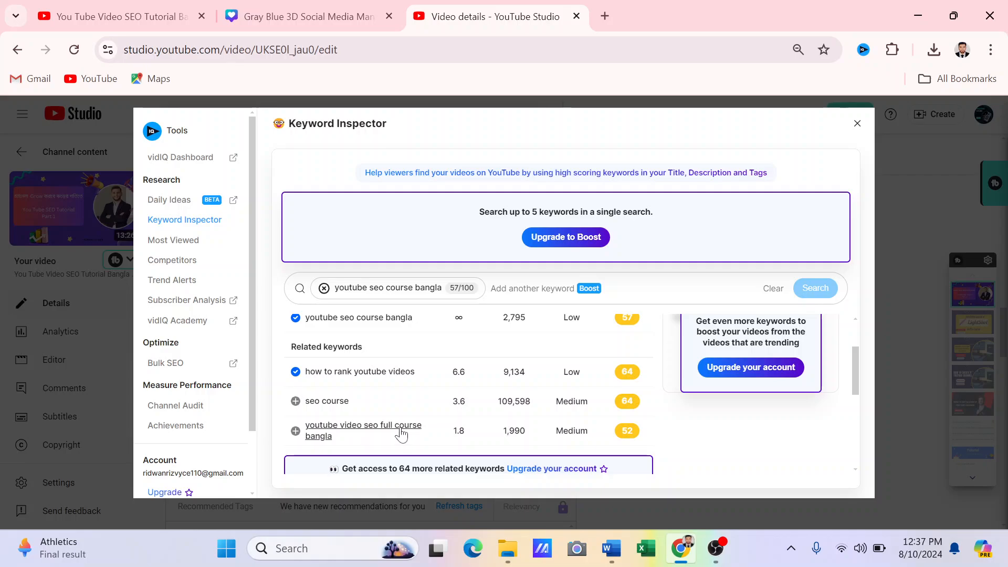
pyautogui.moveTo(549, 438)
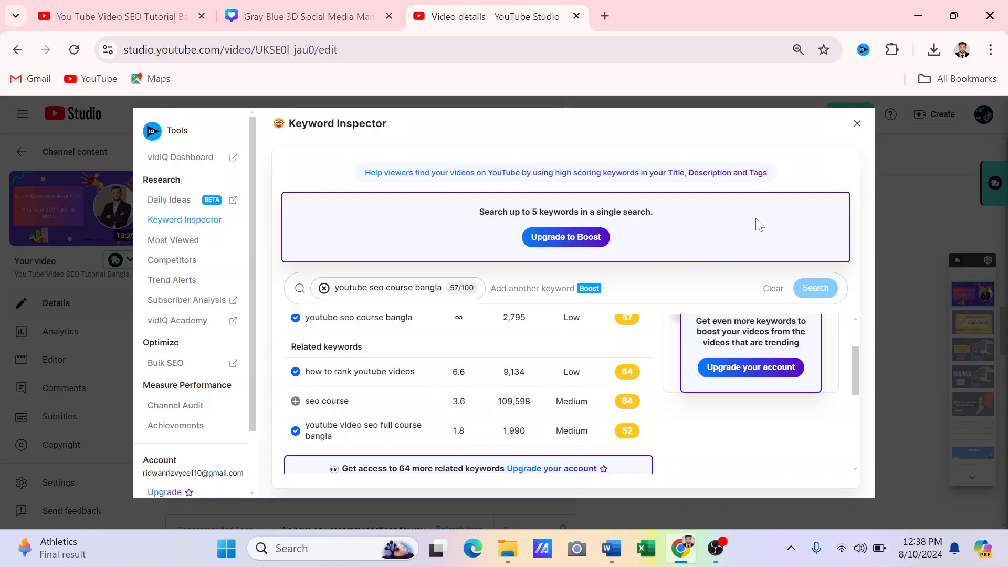
pyautogui.click(857, 125)
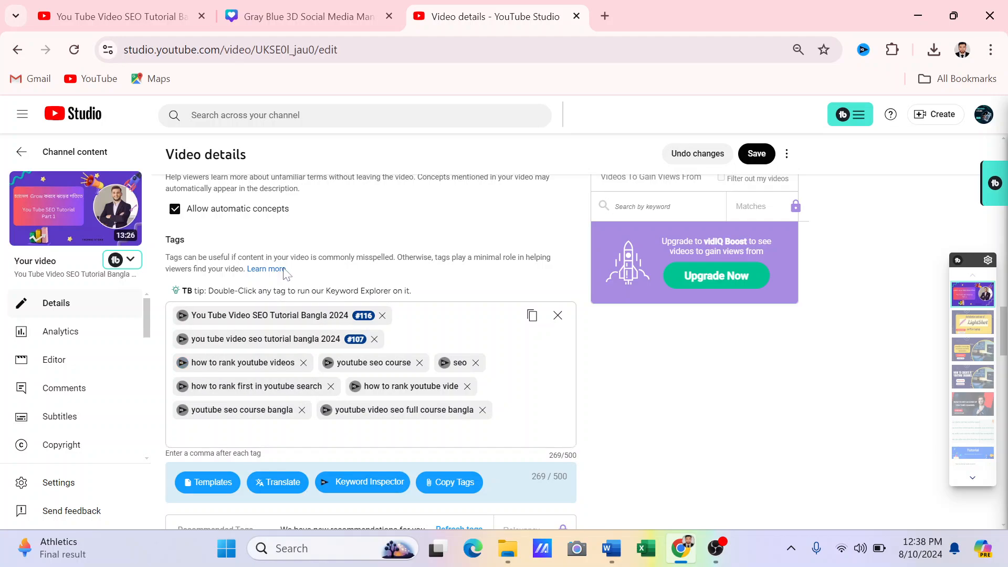
# Search Google for "rapid tags" in a new browser tab and open the Rapidtags YouTube tag generator
pyautogui.click(604, 16)
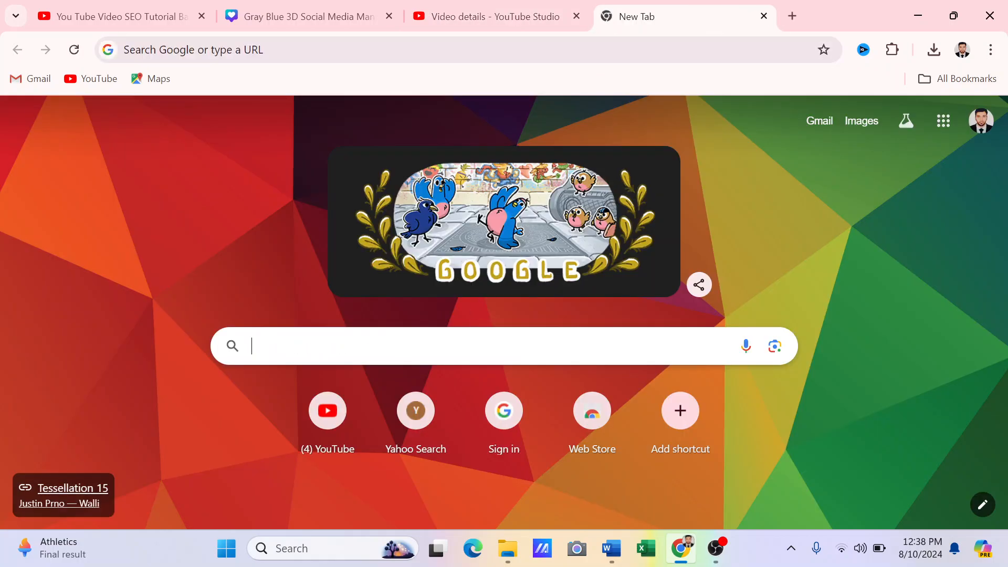
pyautogui.write('rapid tags')
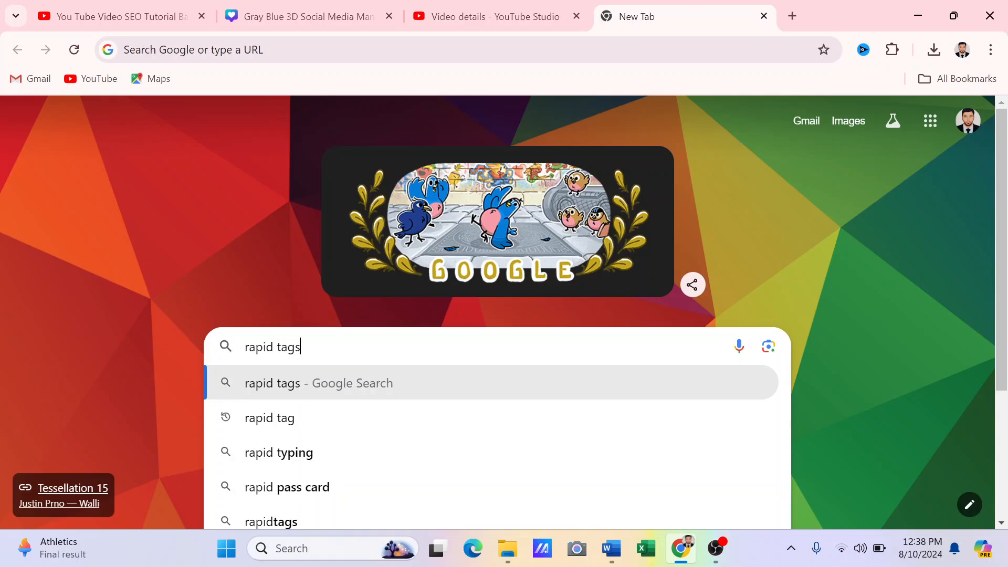
pyautogui.press('Return')
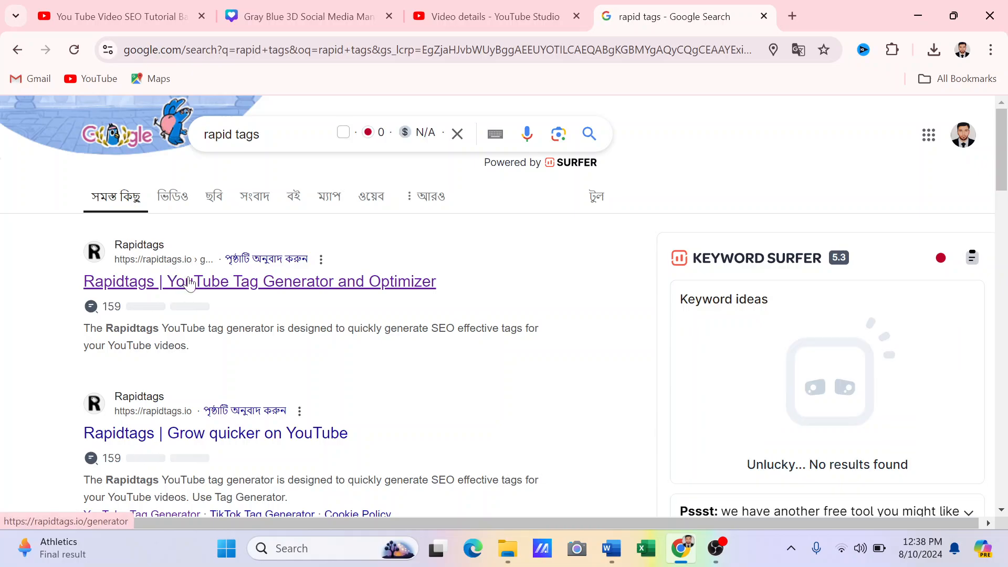
pyautogui.click(171, 282)
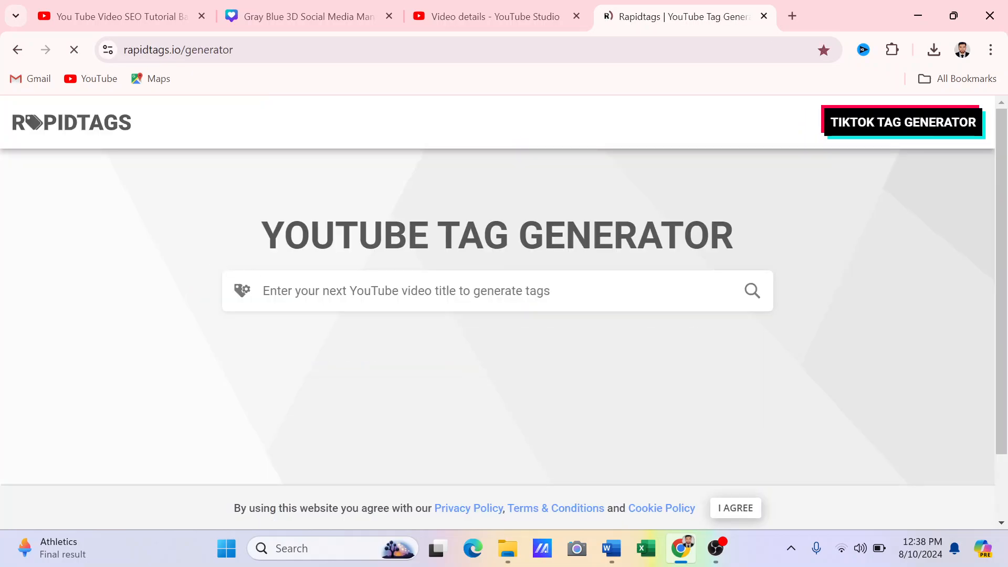
# Copy "You Tube Video SEO Tutorial Bangla 2024" from the video's title in YouTube Studio
pyautogui.click(446, 16)
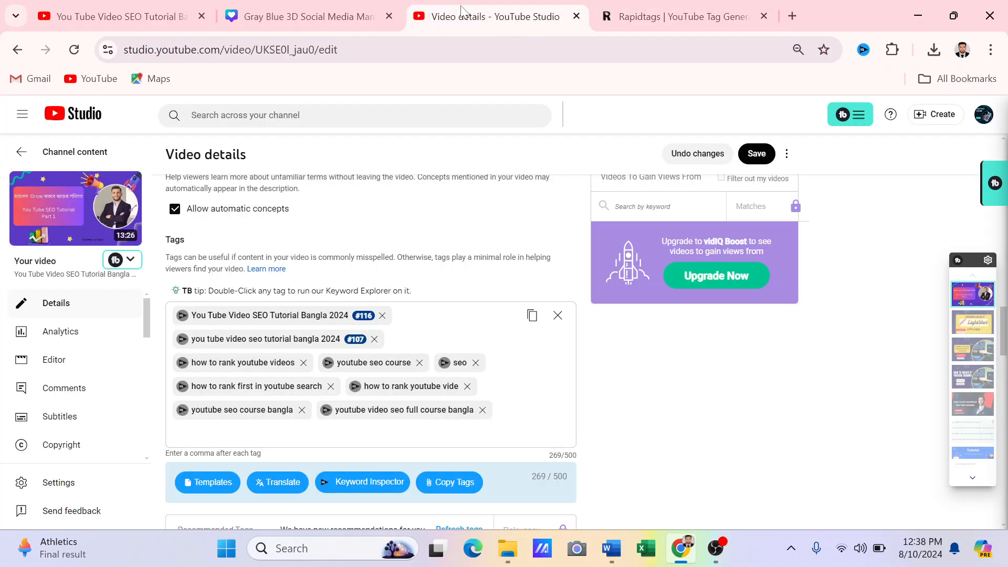
pyautogui.scroll(15, 390, 286)
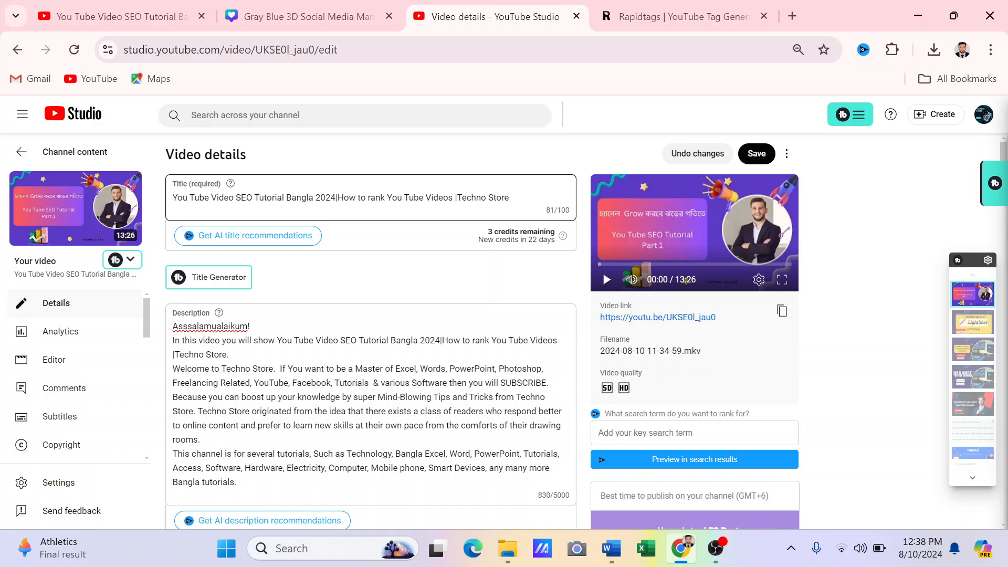
pyautogui.moveTo(173, 198); pyautogui.dragTo(330, 198)
pyautogui.rightClick(334, 198)
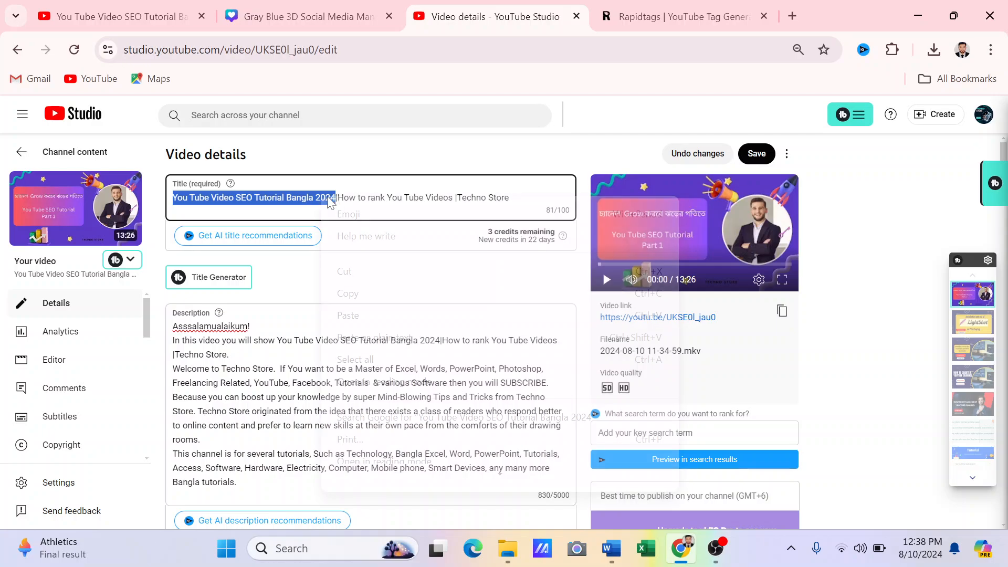
pyautogui.click(369, 294)
# Generate tags in Rapidtags for the pasted title "You Tube Video SEO Tutorial Bangla 2024"
pyautogui.click(677, 16)
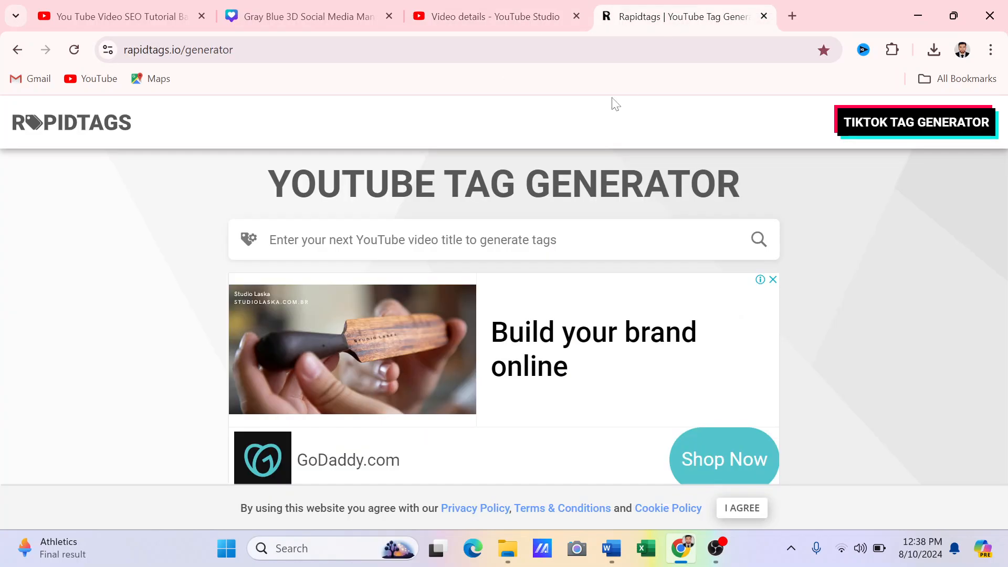
pyautogui.click(364, 240)
pyautogui.hotkey('ctrl', 'v')
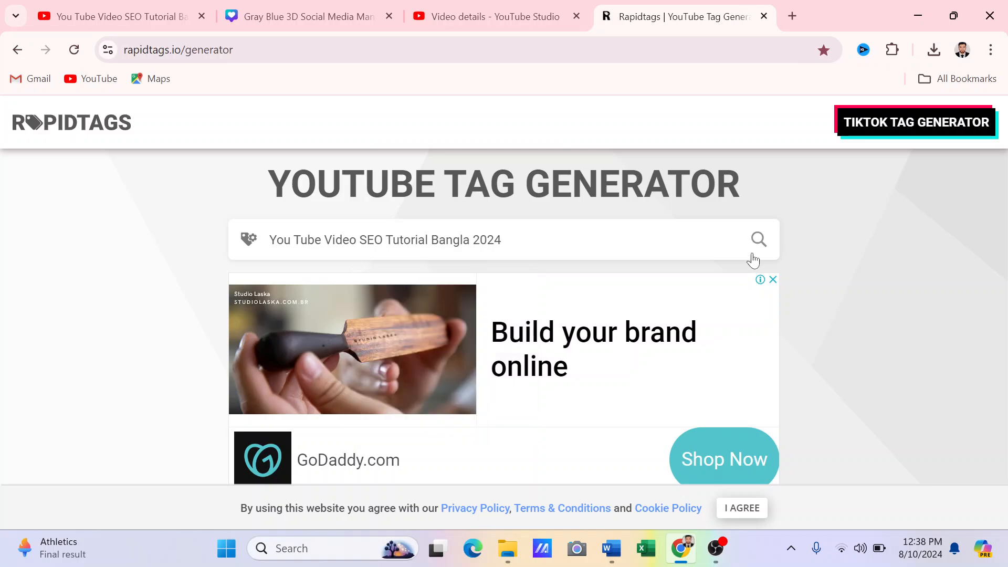
pyautogui.click(759, 246)
pyautogui.scroll(-5, 759, 252)
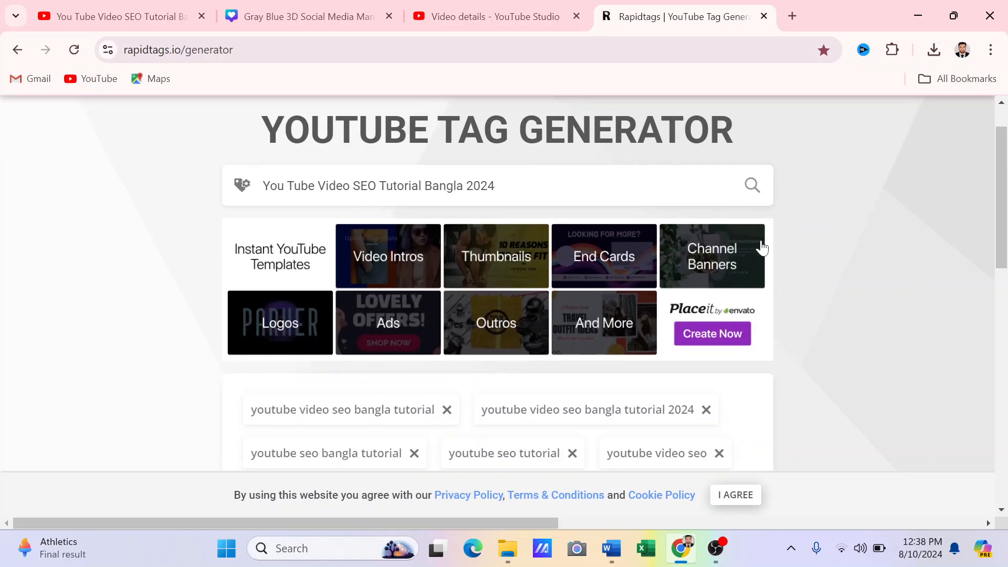
# Remove "vidiq tutorial in bangla", "vidiq tutorial bangla" and "seo live project bangla tutorial 2024" from the generated tags and copy the rest
pyautogui.scroll(-3, 682, 328)
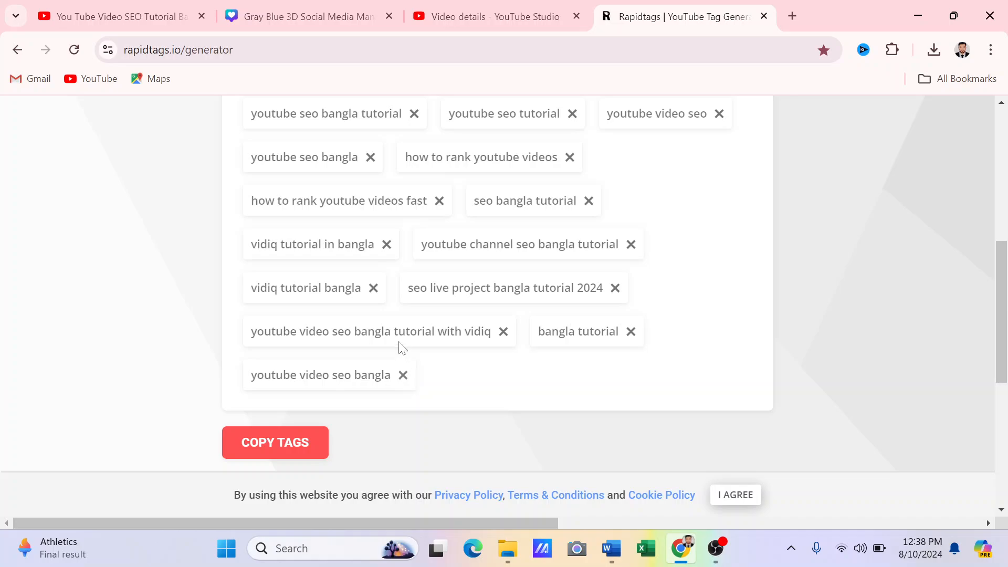
pyautogui.scroll(5, 401, 342)
pyautogui.scroll(-3, 480, 380)
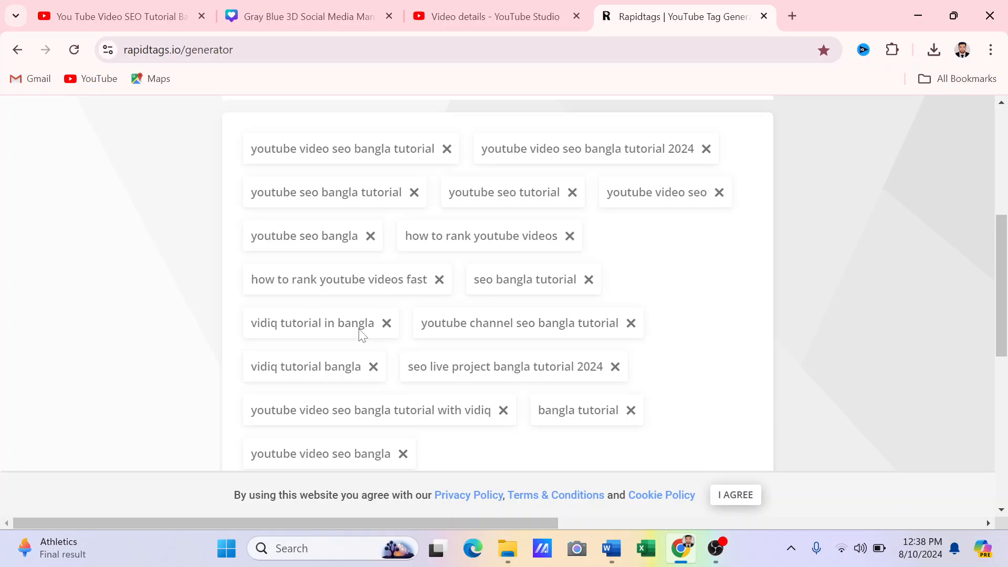
pyautogui.click(387, 324)
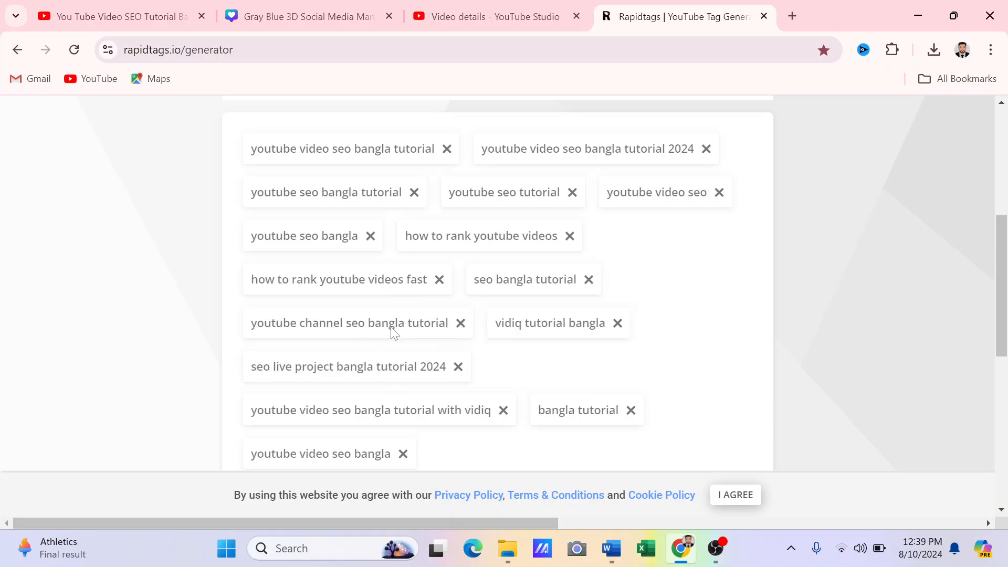
pyautogui.click(618, 324)
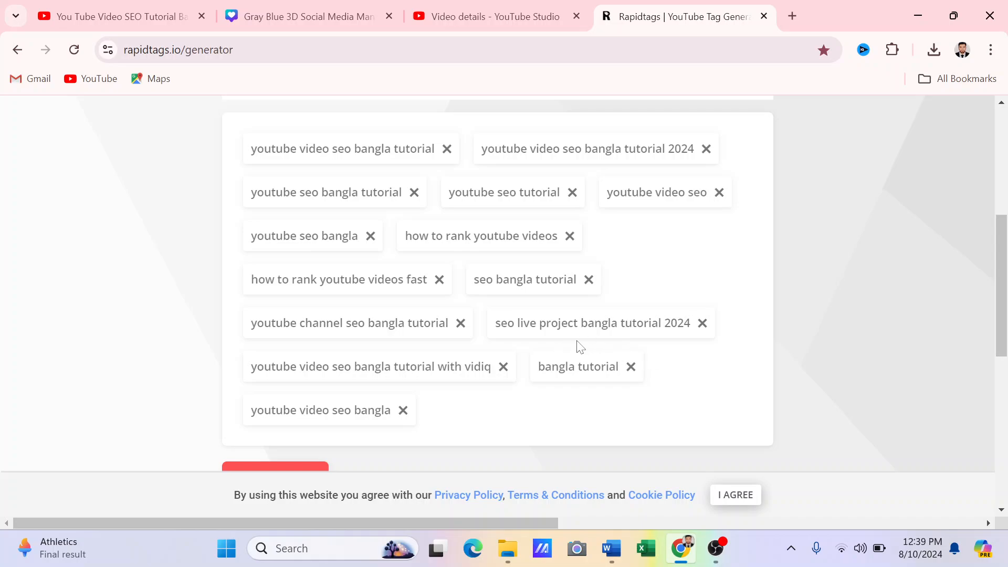
pyautogui.click(702, 324)
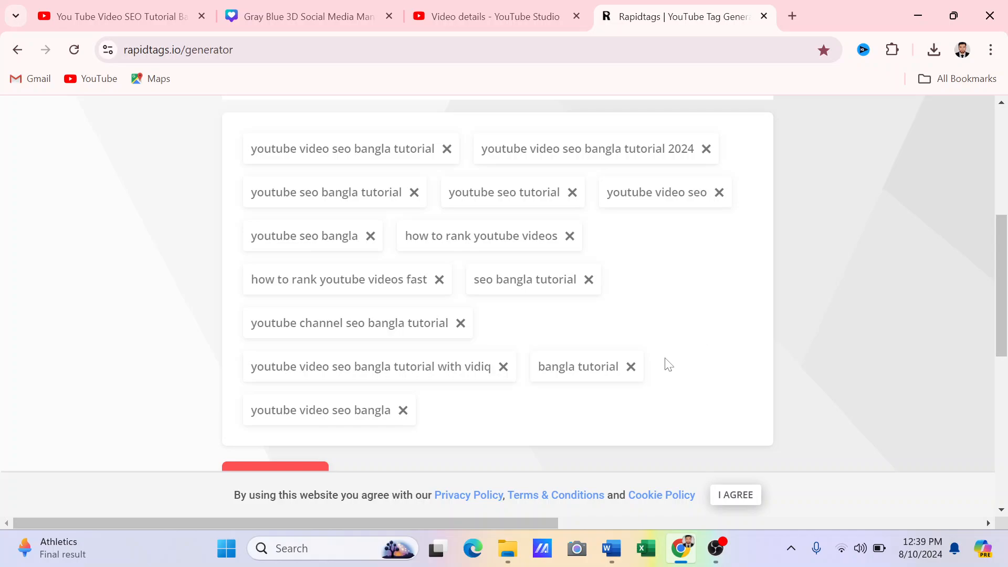
pyautogui.scroll(-1, 462, 398)
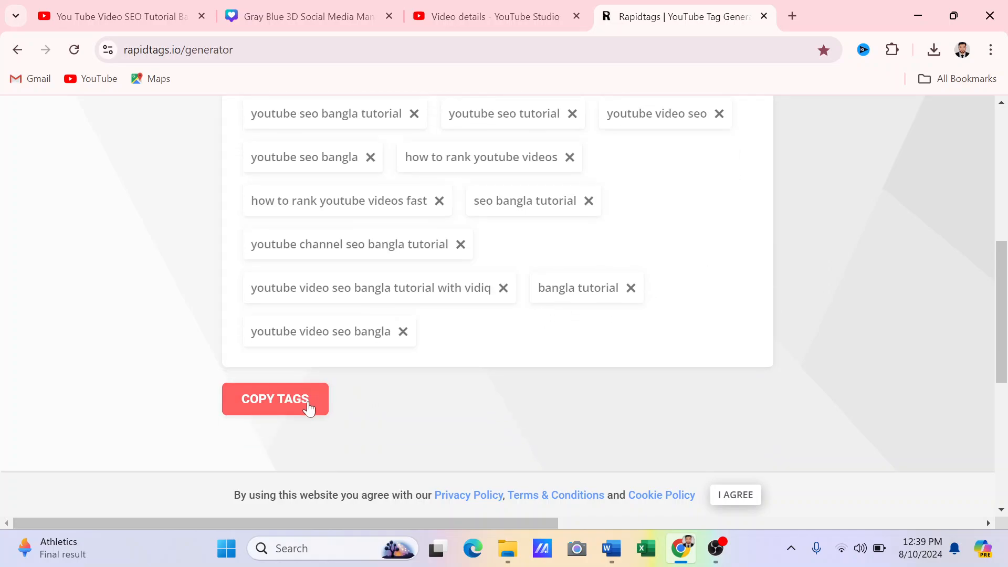
pyautogui.click(305, 409)
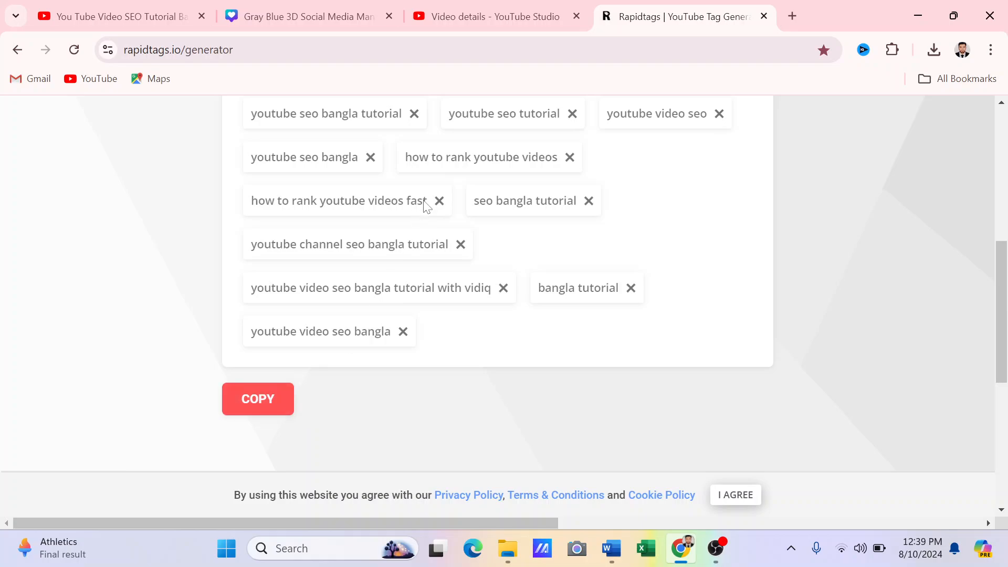
# Paste the copied Rapidtags tags into the video's tags in YouTube Studio after "youtube video seo full course bangla"
pyautogui.click(477, 15)
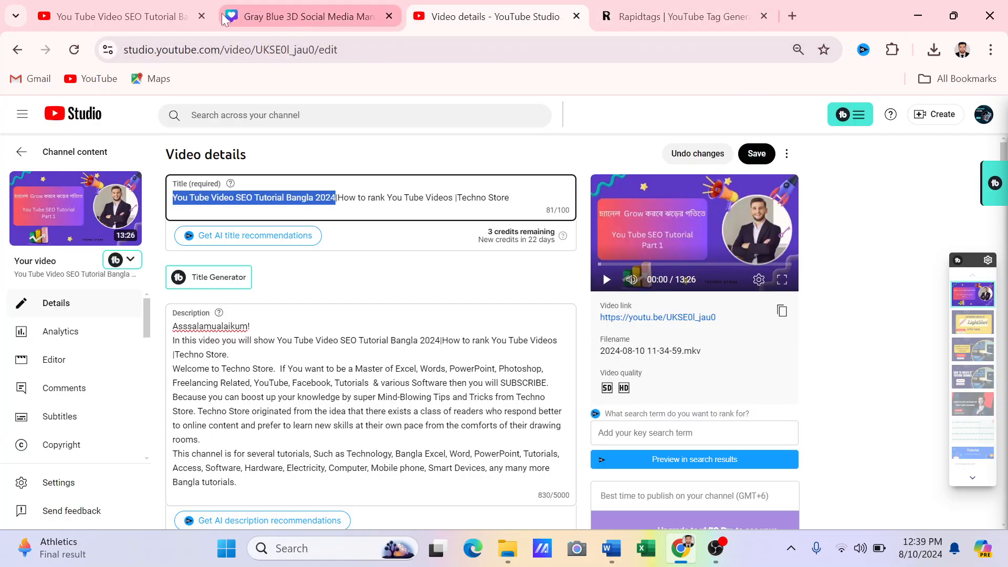
pyautogui.click(168, 17)
pyautogui.click(660, 15)
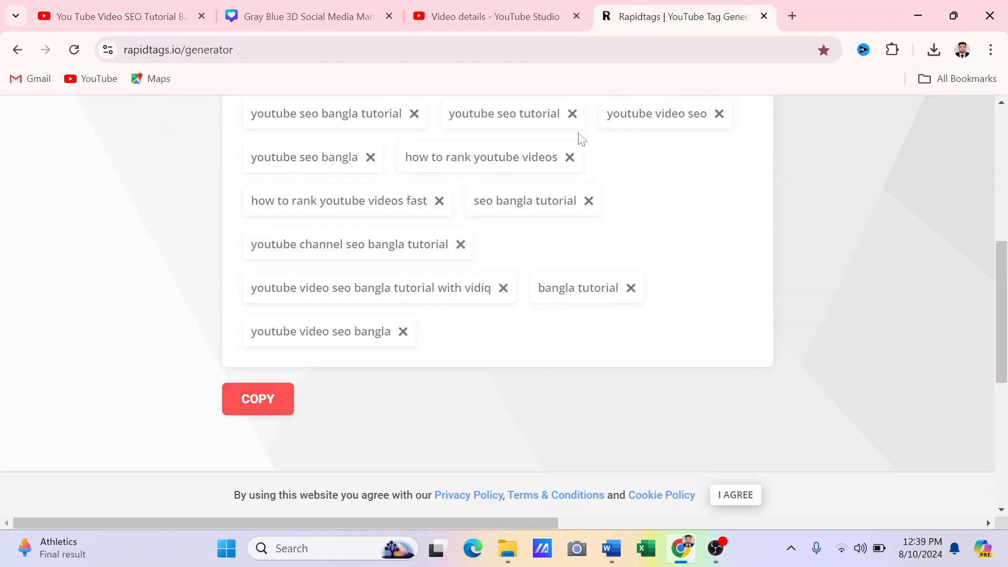
pyautogui.click(511, 7)
pyautogui.scroll(-15, 423, 344)
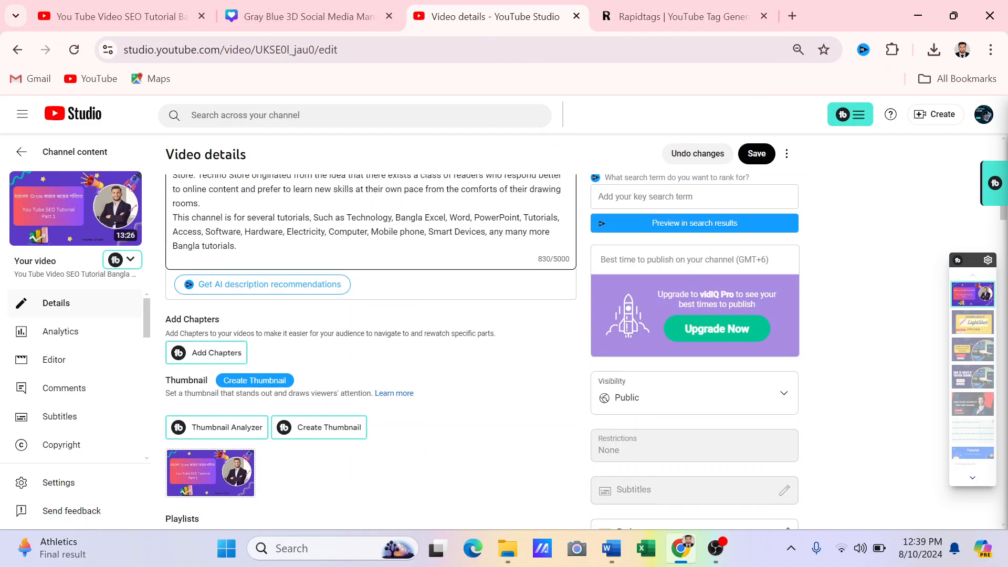
pyautogui.click(423, 344)
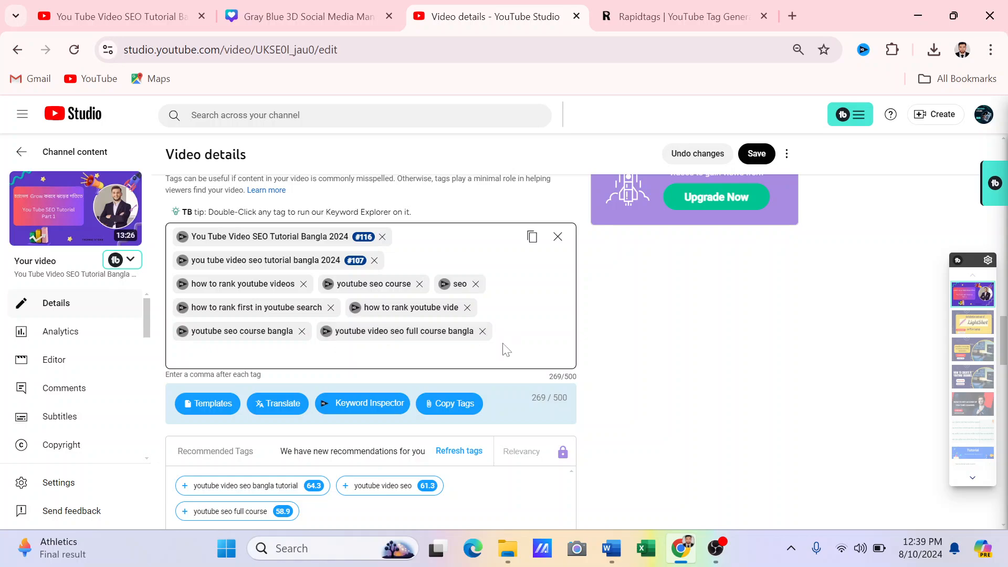
pyautogui.hotkey('ctrl', 'v')
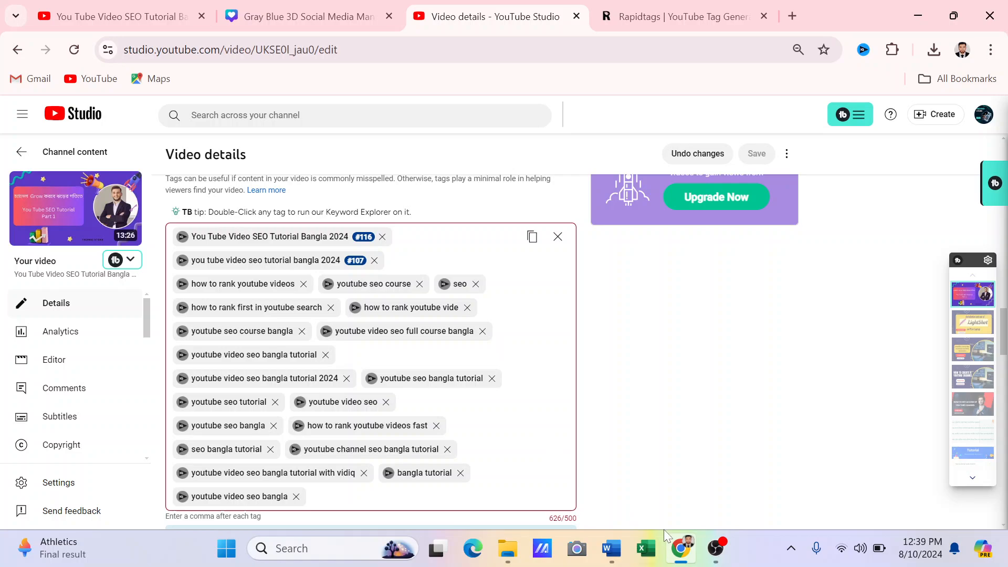
# Remove the "youtube video seo bangla tutorial with vidiq", "how to rank youtube videos fast", "youtube channel seo bangla tutorial" and "youtube video seo bangla" tags
pyautogui.moveTo(707, 549)
pyautogui.scroll(12, 436, 369)
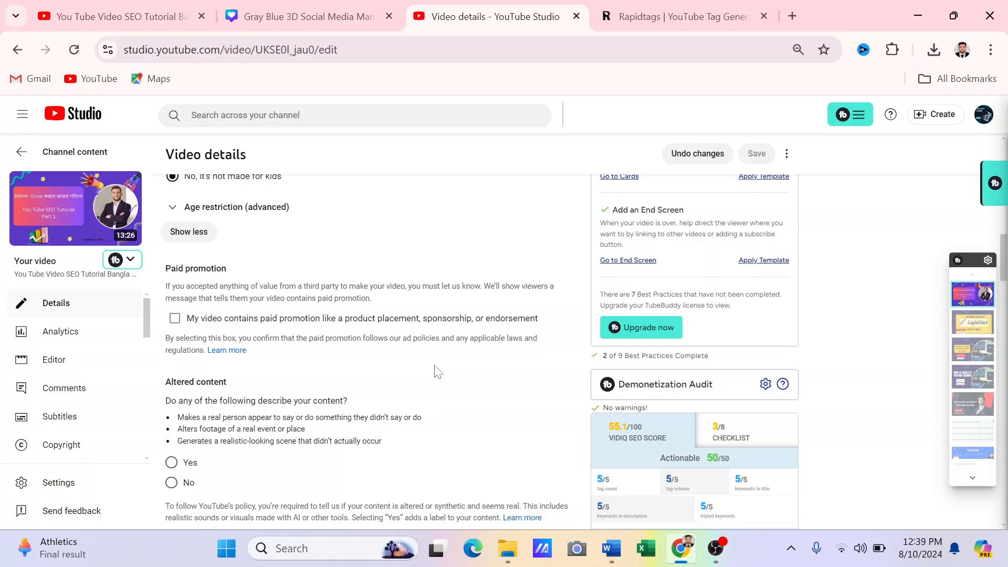
pyautogui.scroll(-12, 436, 370)
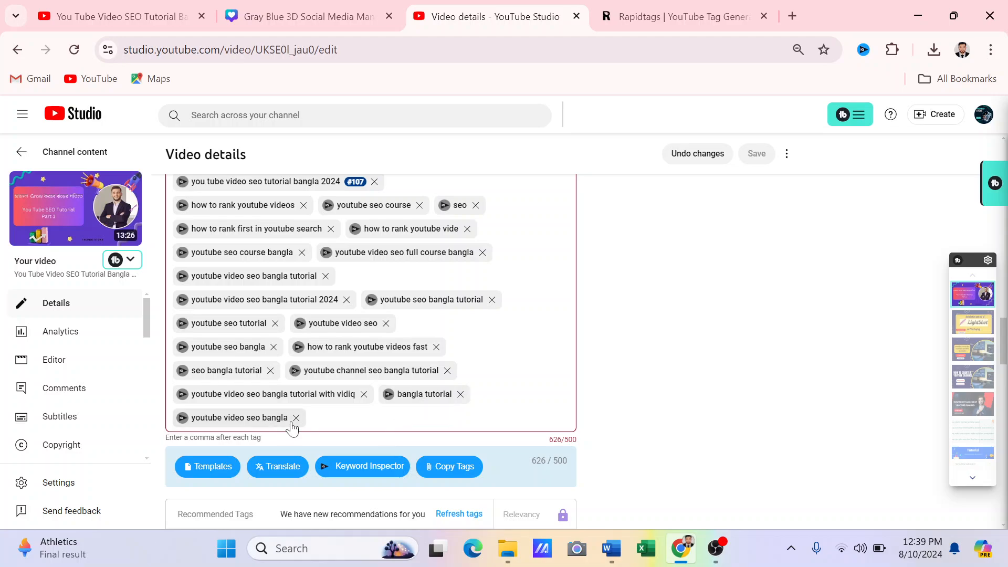
pyautogui.click(364, 393)
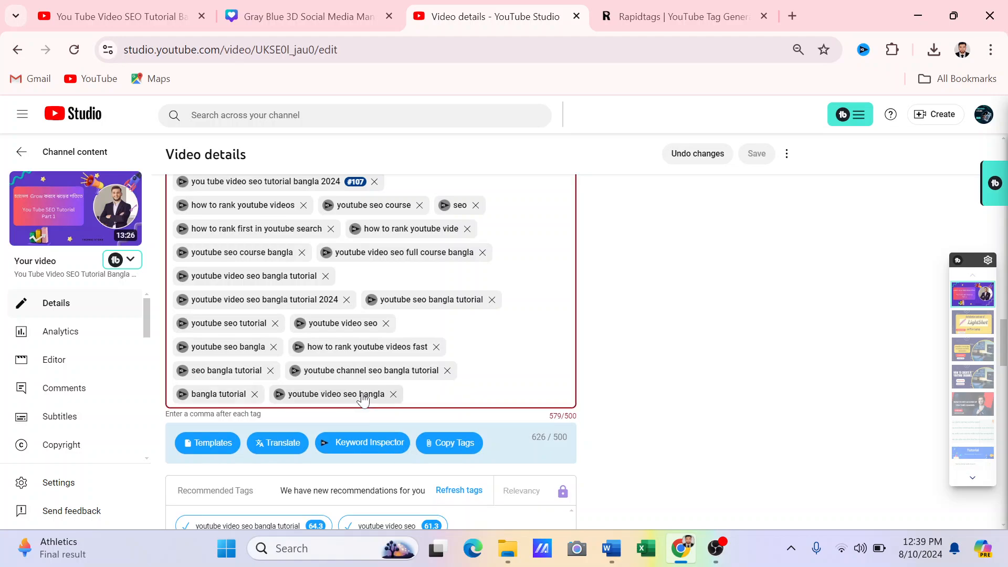
pyautogui.click(435, 347)
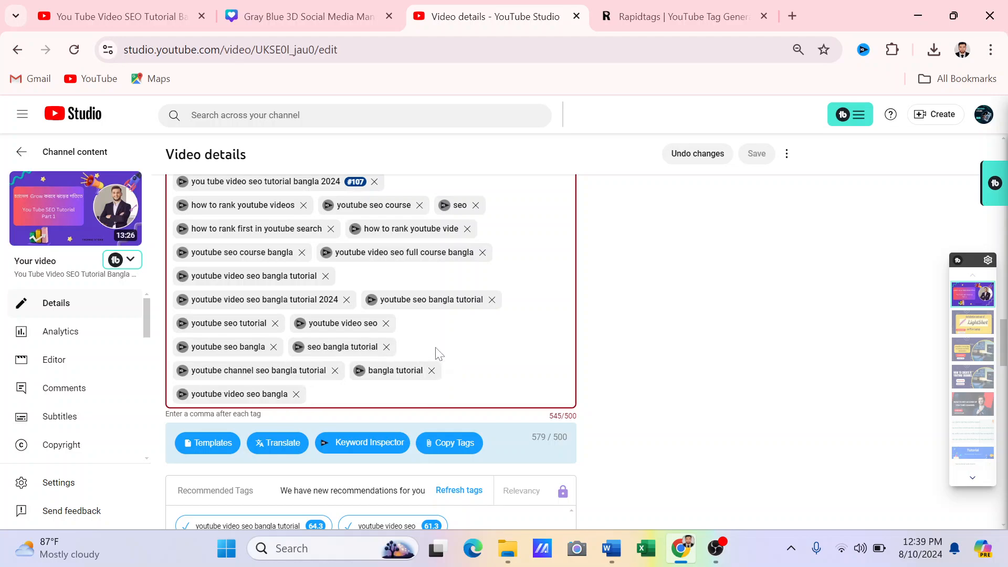
pyautogui.click(335, 371)
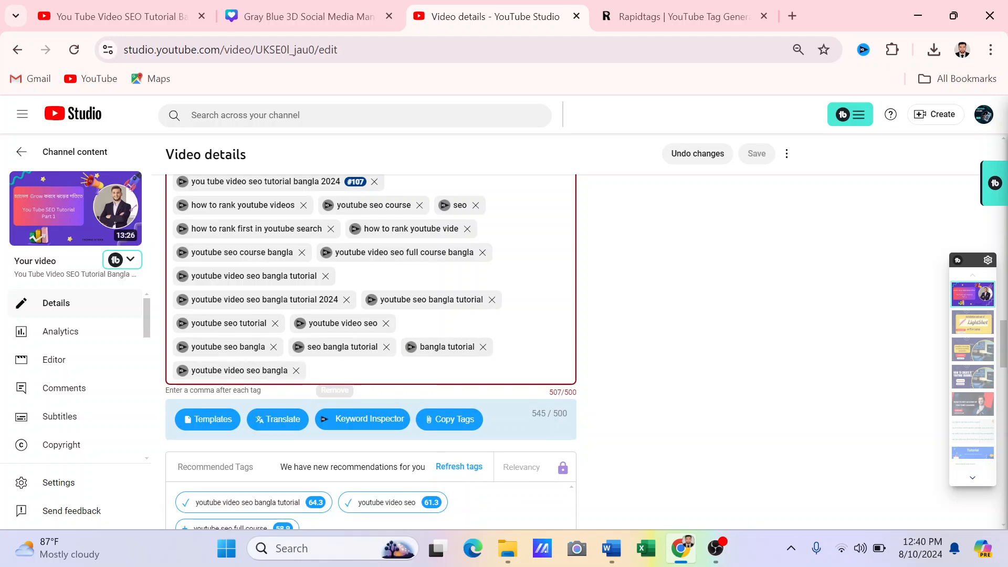
pyautogui.click(296, 371)
# Copy the phrase "You Tube Video SEO Tutorial Bangla 2024" from the beginning of the video's title
pyautogui.scroll(-10, 415, 336)
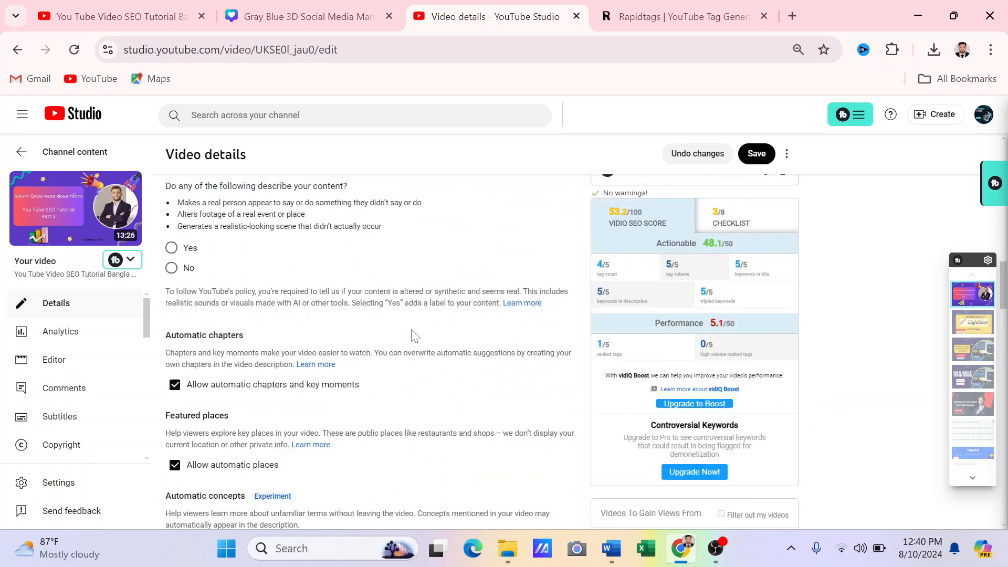
pyautogui.scroll(15, 415, 336)
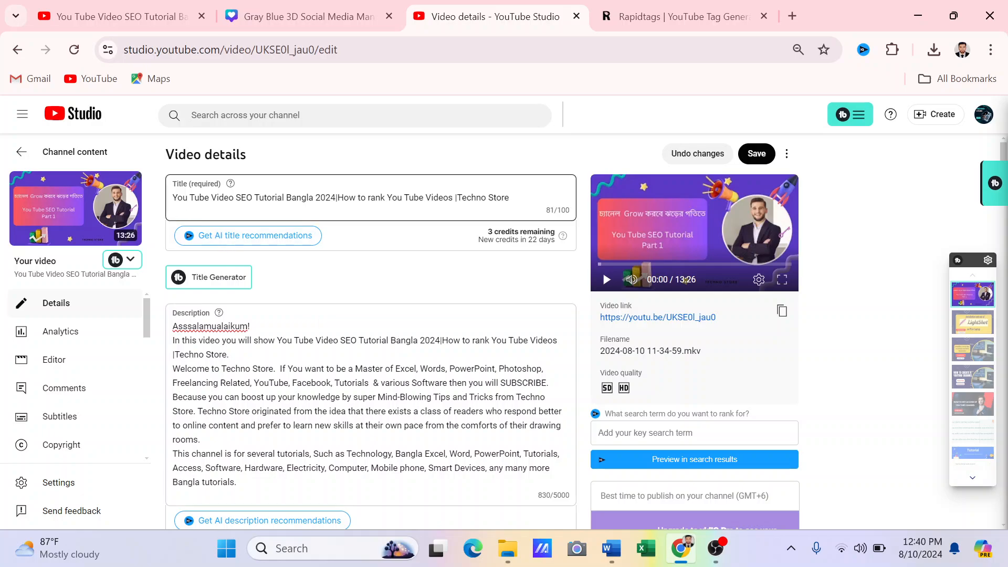
pyautogui.moveTo(173, 198); pyautogui.dragTo(331, 198)
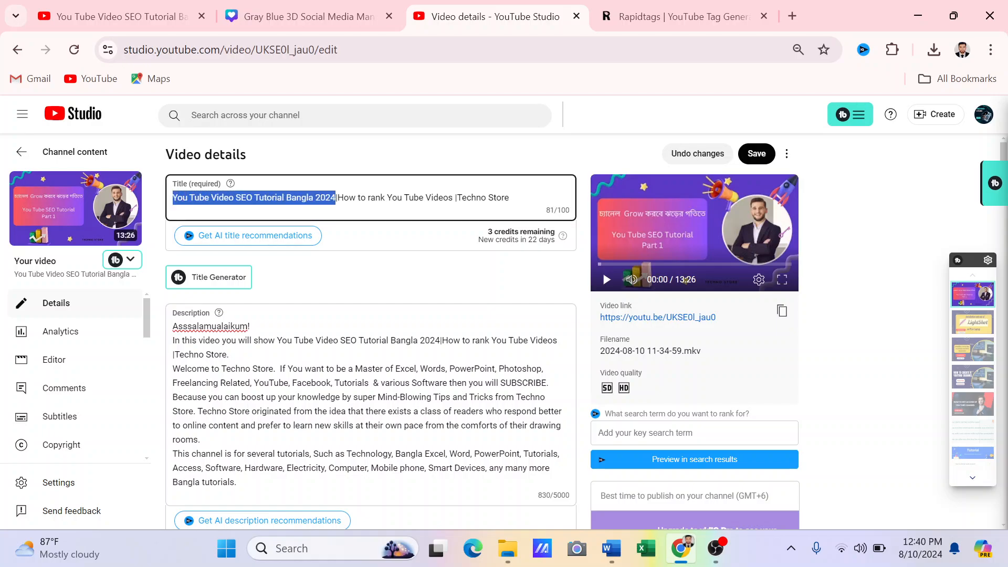
pyautogui.rightClick(317, 197)
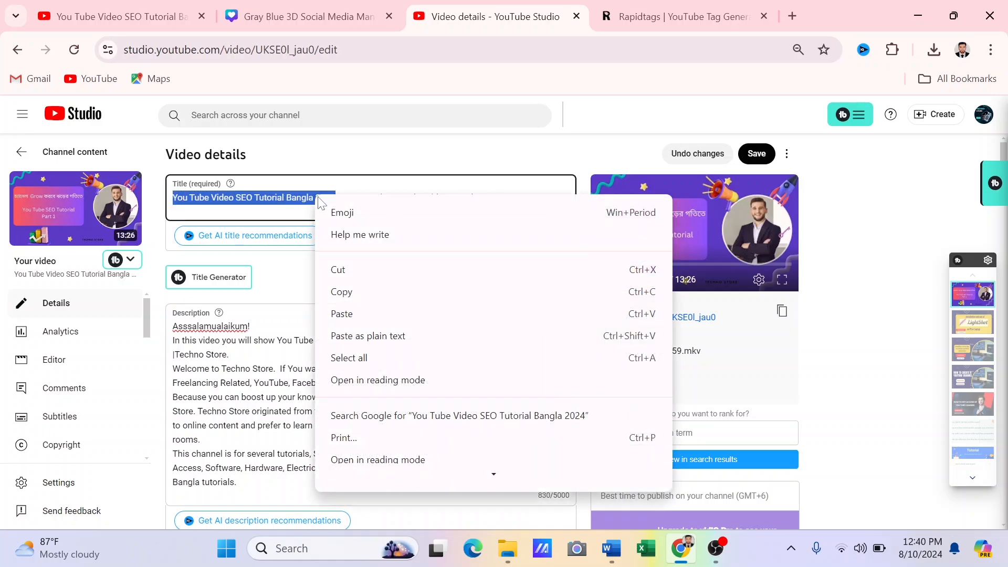
pyautogui.click(361, 293)
# Switch to the Word document and add the line "You Tube Video SEO Tutorial Bangla 2024 by Techno Store" below the list
pyautogui.click(793, 15)
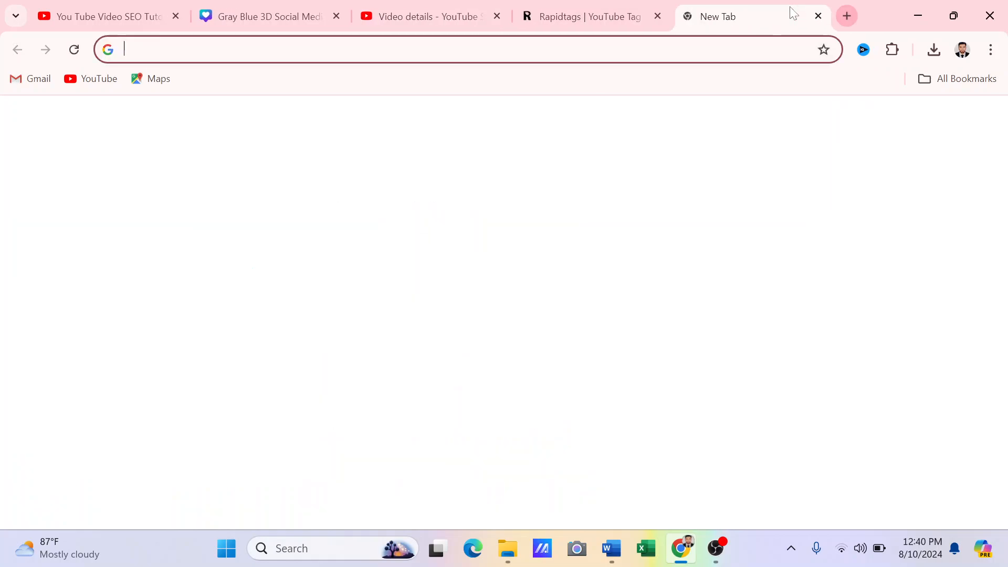
pyautogui.click(908, 11)
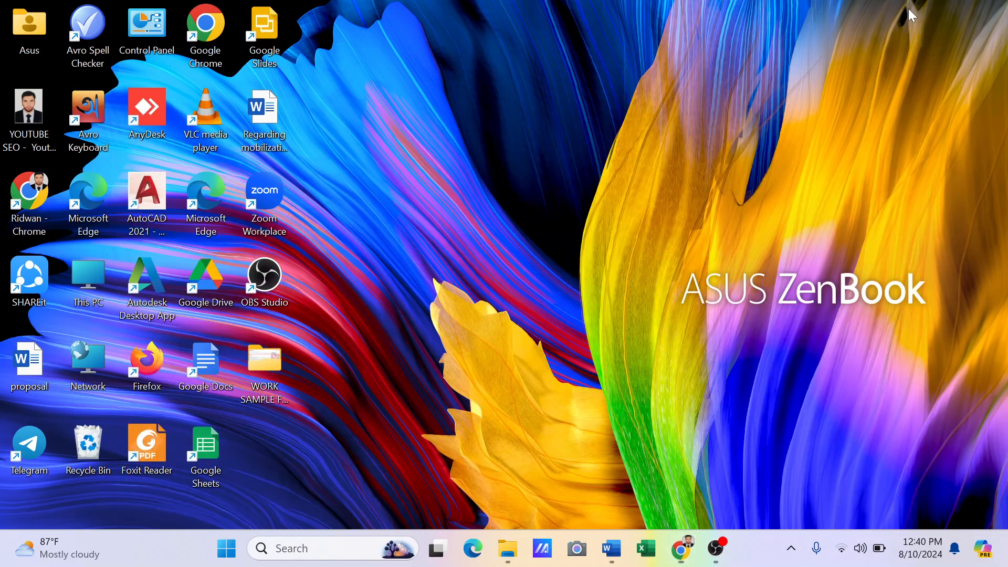
pyautogui.click(610, 556)
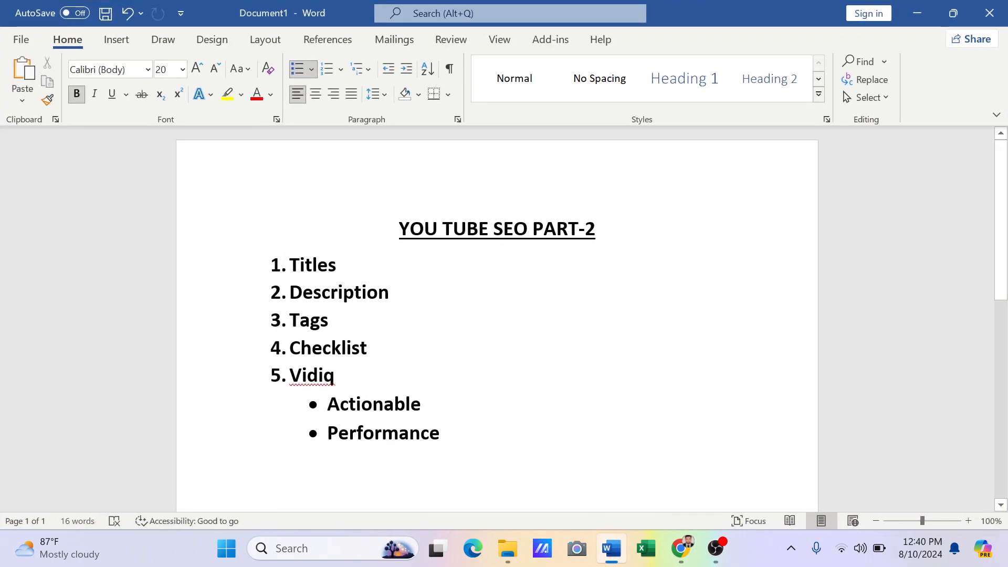
pyautogui.scroll(-3, 496, 315)
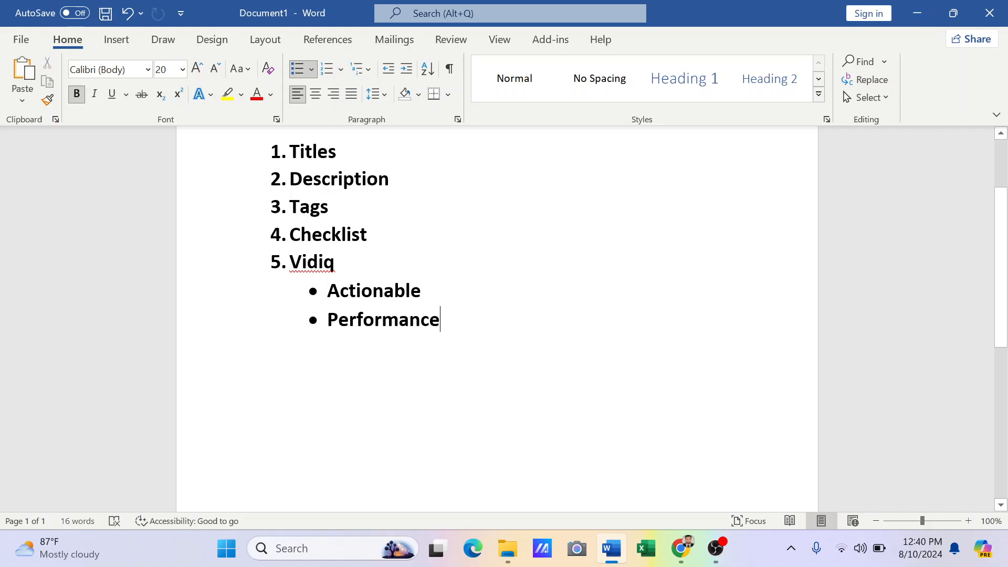
pyautogui.press('Return')
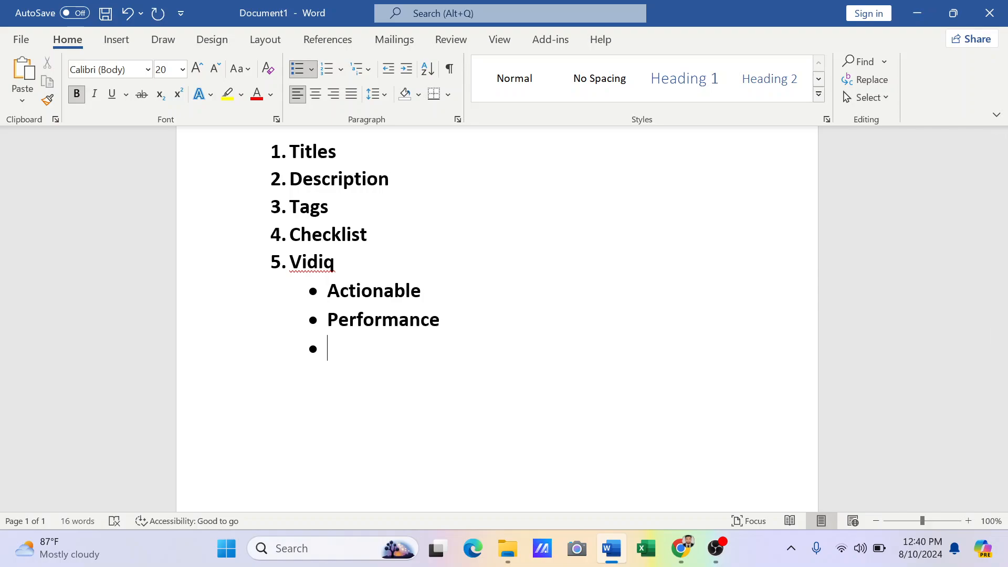
pyautogui.press('BackSpace')
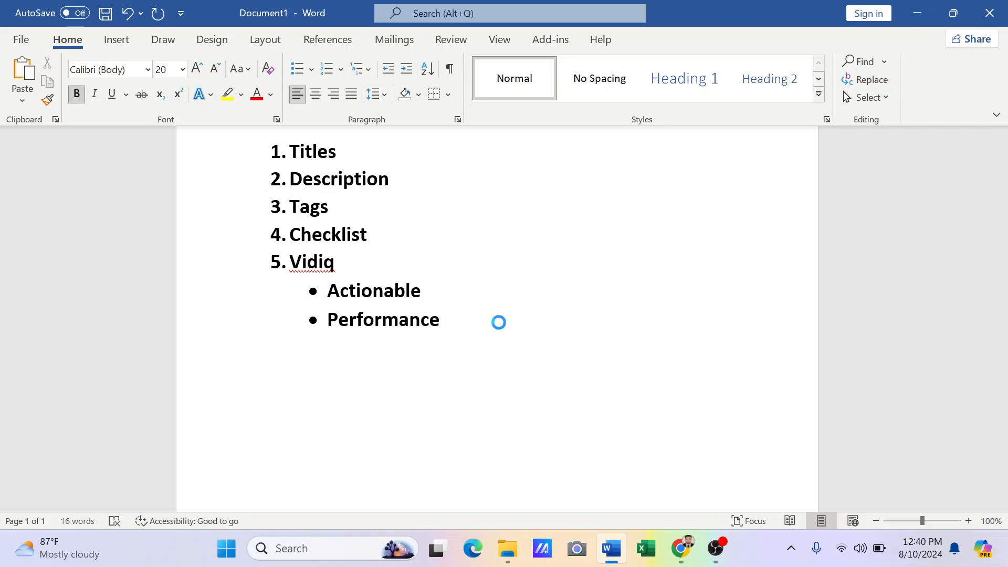
pyautogui.hotkey('ctrl', 'v')
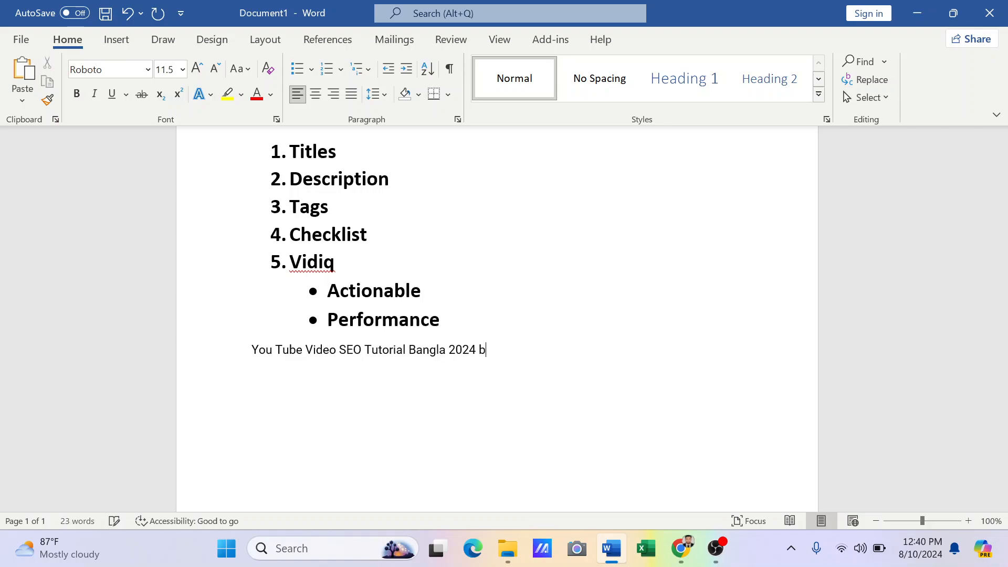
pyautogui.write('by ')
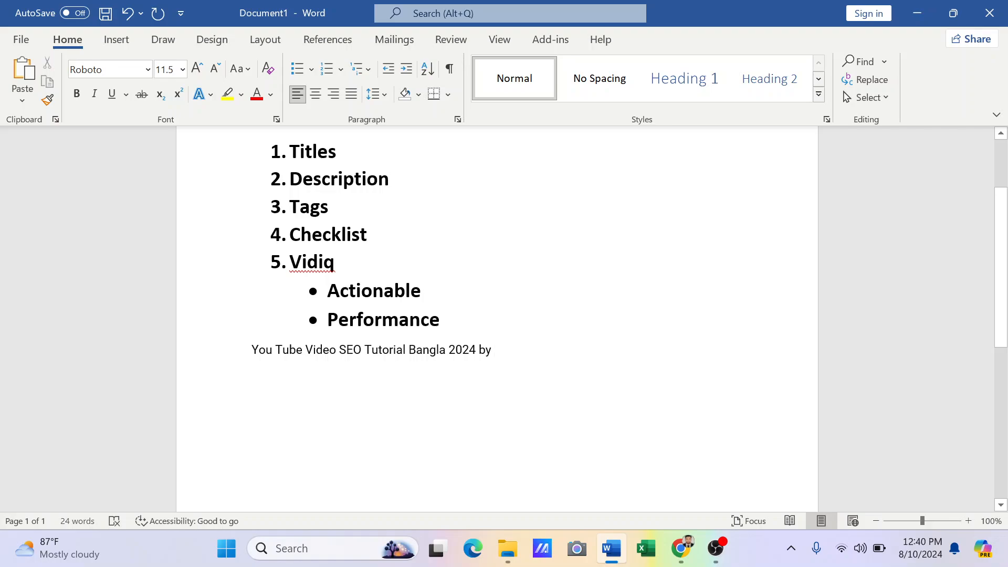
pyautogui.write('Techno Store')
# Copy the line ending in "by Techno Store" from Word and paste it as a new tag for the video in YouTube Studio
pyautogui.moveTo(567, 350); pyautogui.dragTo(251, 351)
pyautogui.rightClick(270, 356)
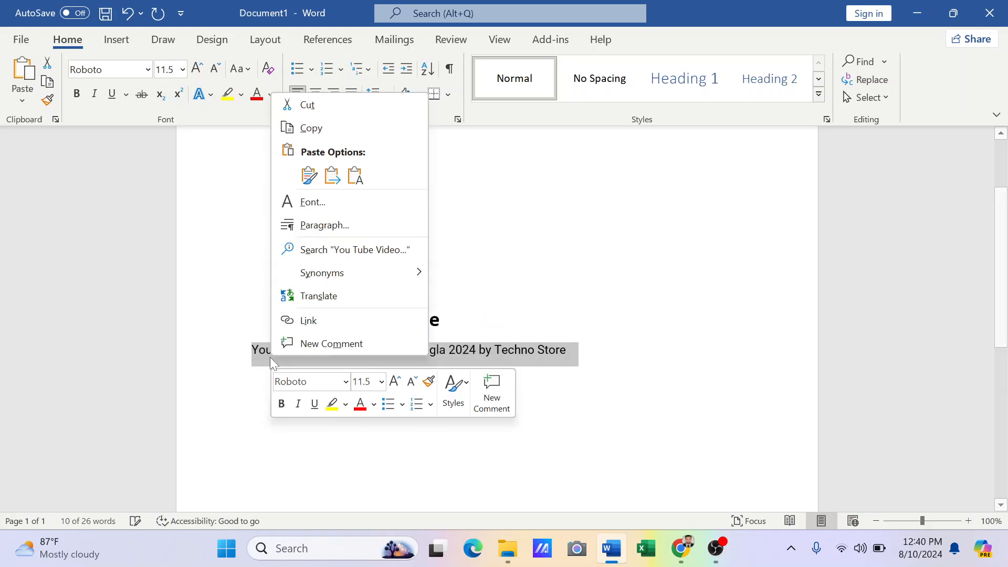
pyautogui.click(311, 128)
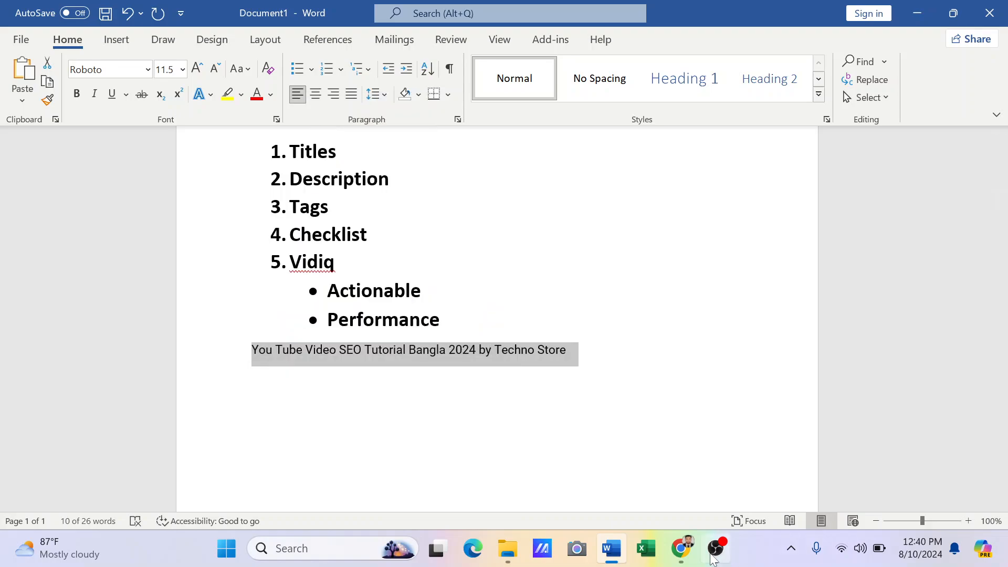
pyautogui.click(681, 548)
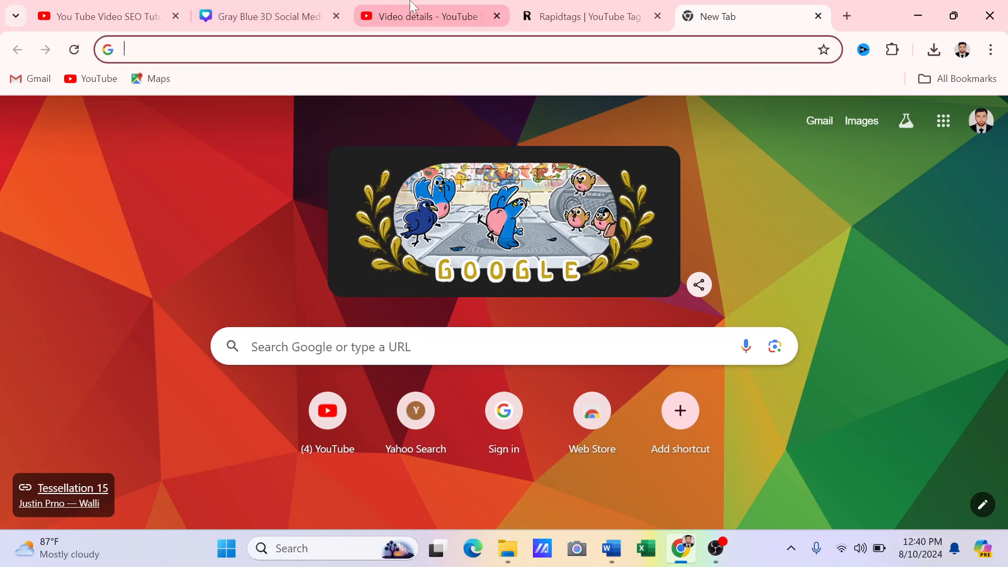
pyautogui.click(412, 7)
pyautogui.scroll(-10, 480, 366)
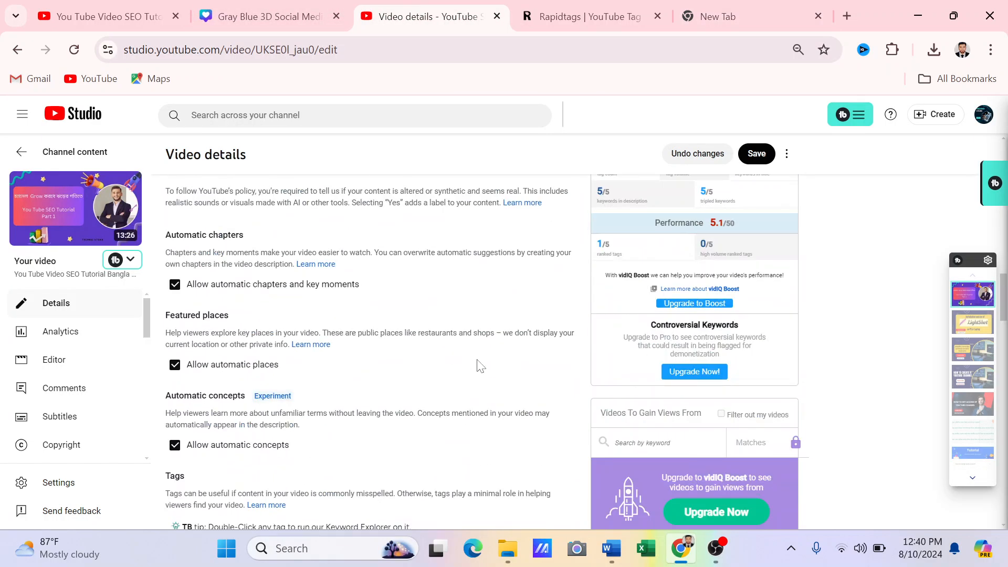
pyautogui.scroll(-7, 480, 366)
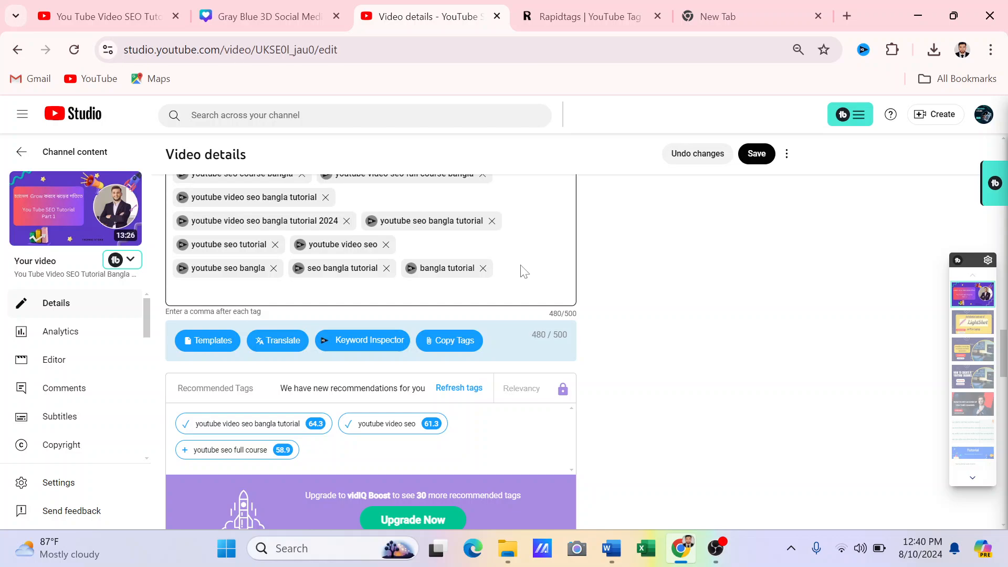
pyautogui.hotkey('ctrl', 'v')
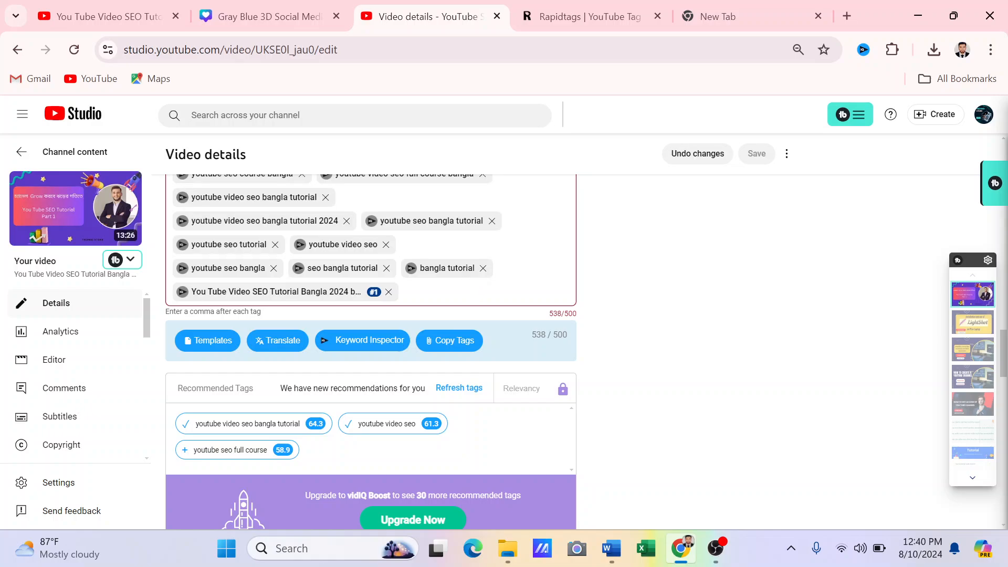
# Inspect the tag "You Tube Video SEO Tutorial Bangla 2024 by Techno Store" in vidIQ's Keyword Inspector and add the provided keyword as a tag
pyautogui.scroll(15, 443, 315)
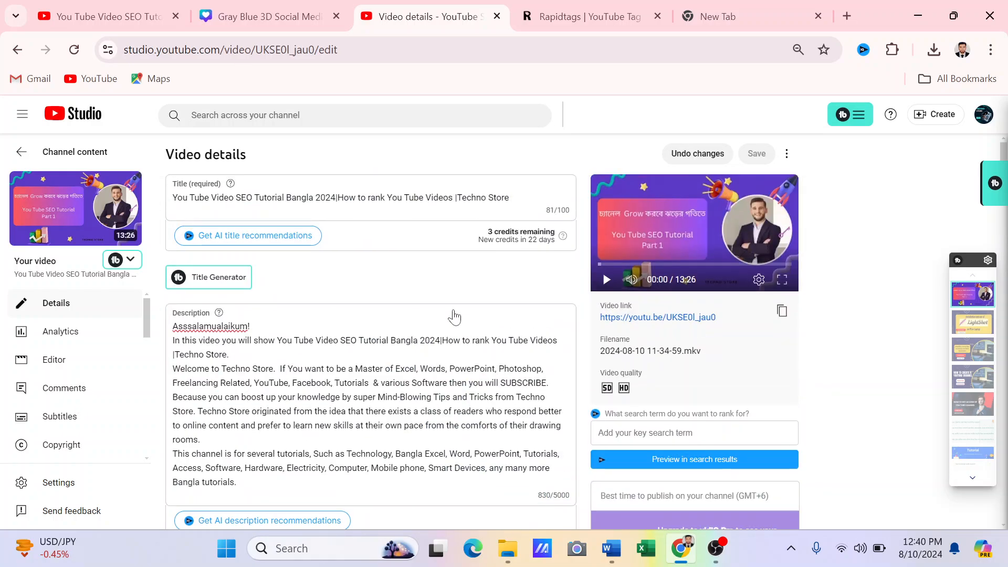
pyautogui.scroll(-5, 370, 252)
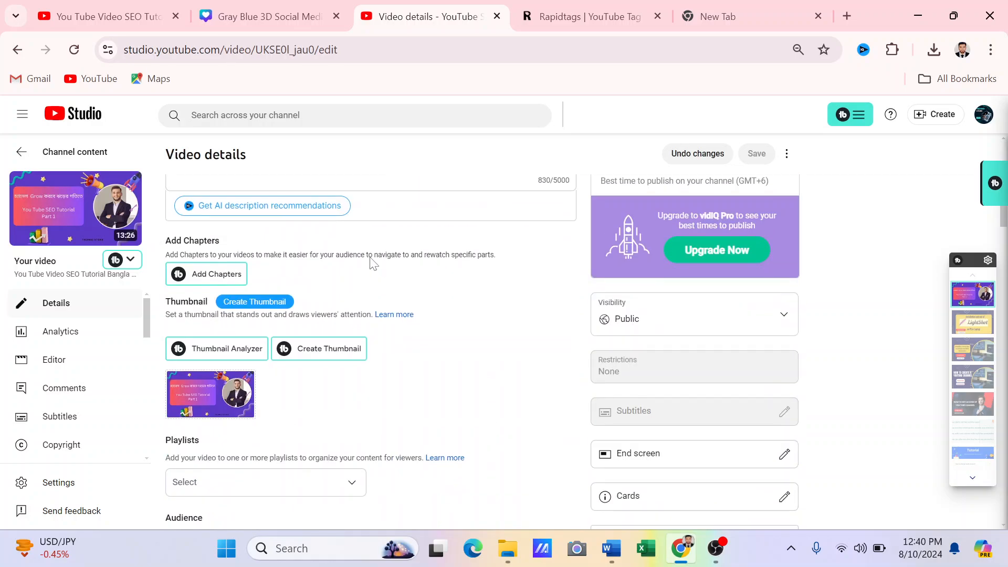
pyautogui.scroll(-15, 372, 262)
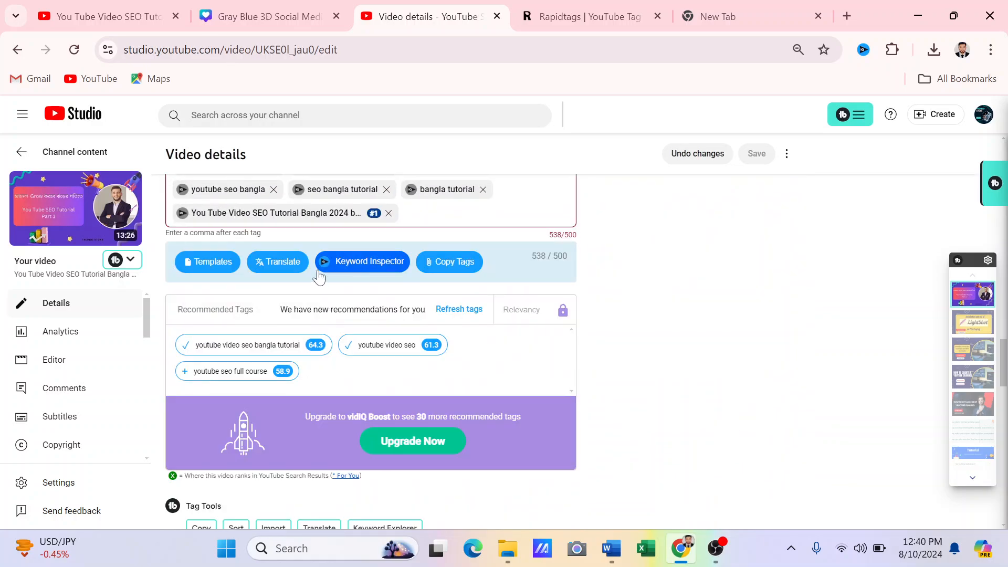
pyautogui.click(319, 272)
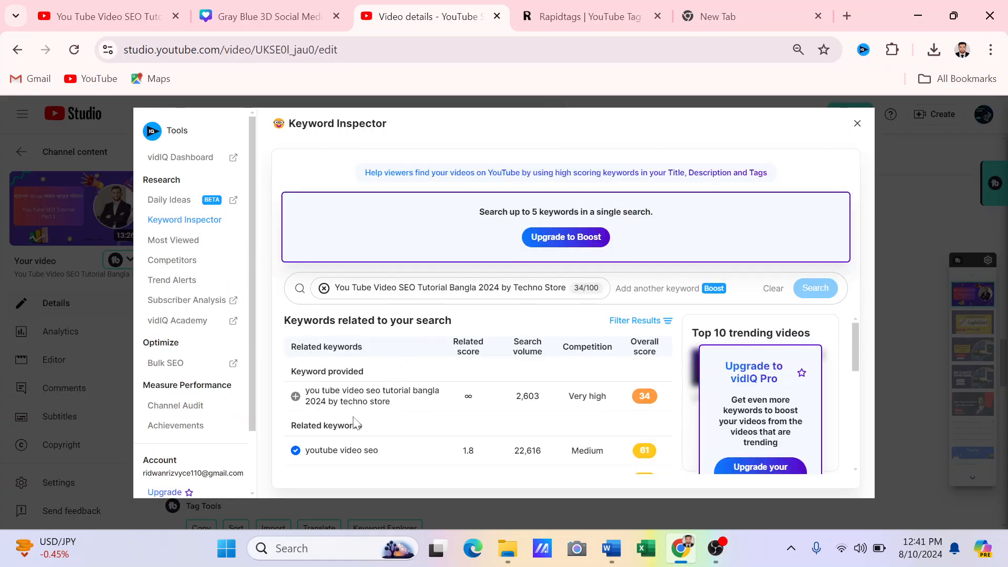
pyautogui.click(296, 396)
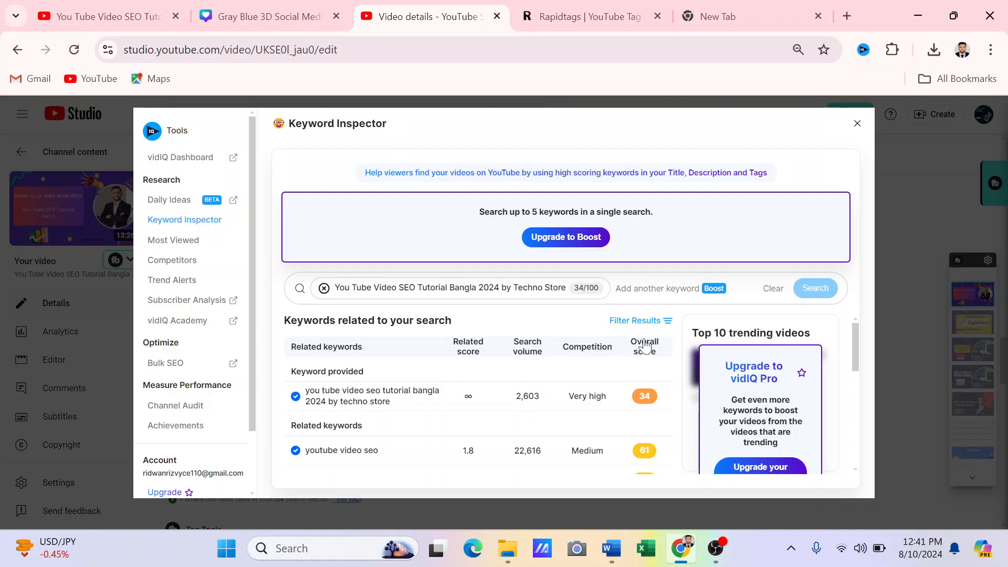
pyautogui.click(858, 125)
# Copy "How to rank You Tube Videos |Techno Store" from the end of the video's title
pyautogui.scroll(20, 470, 267)
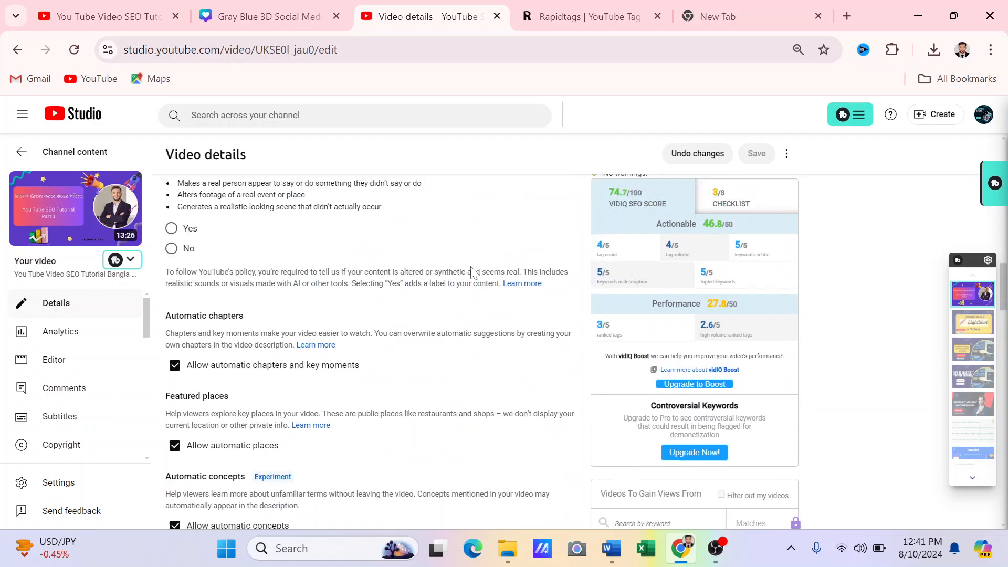
pyautogui.scroll(6, 474, 272)
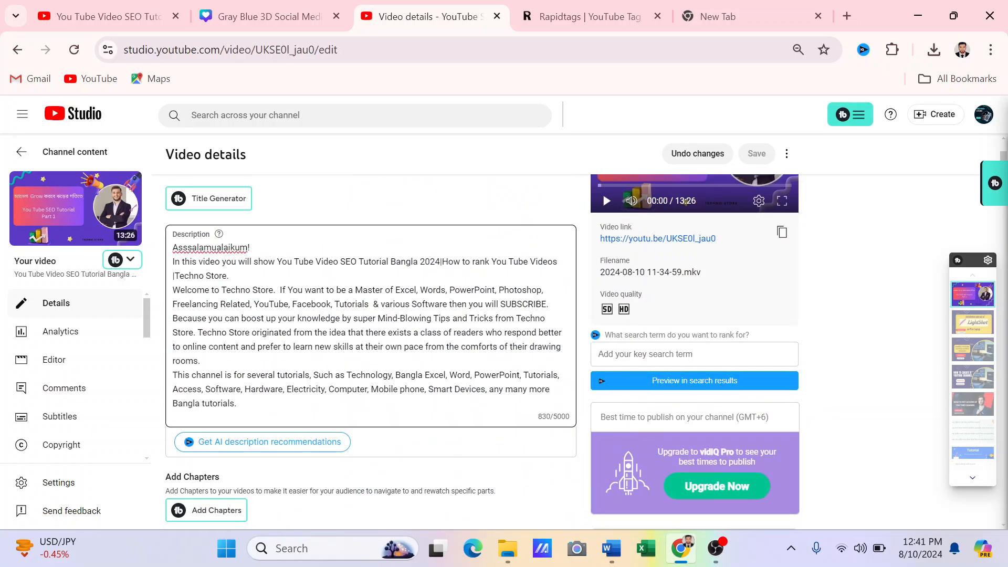
pyautogui.scroll(2, 288, 264)
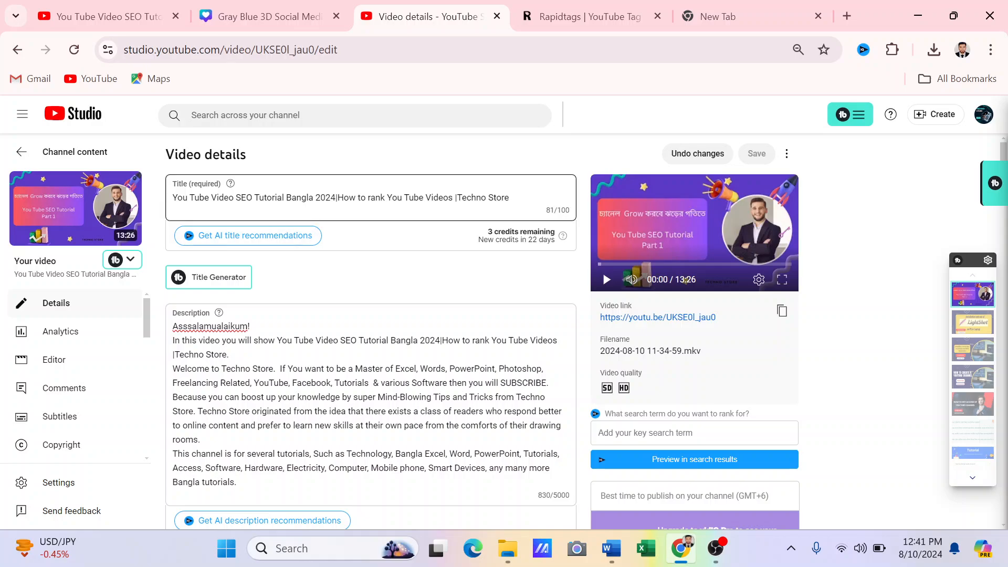
pyautogui.moveTo(337, 198); pyautogui.dragTo(509, 198)
pyautogui.rightClick(486, 205)
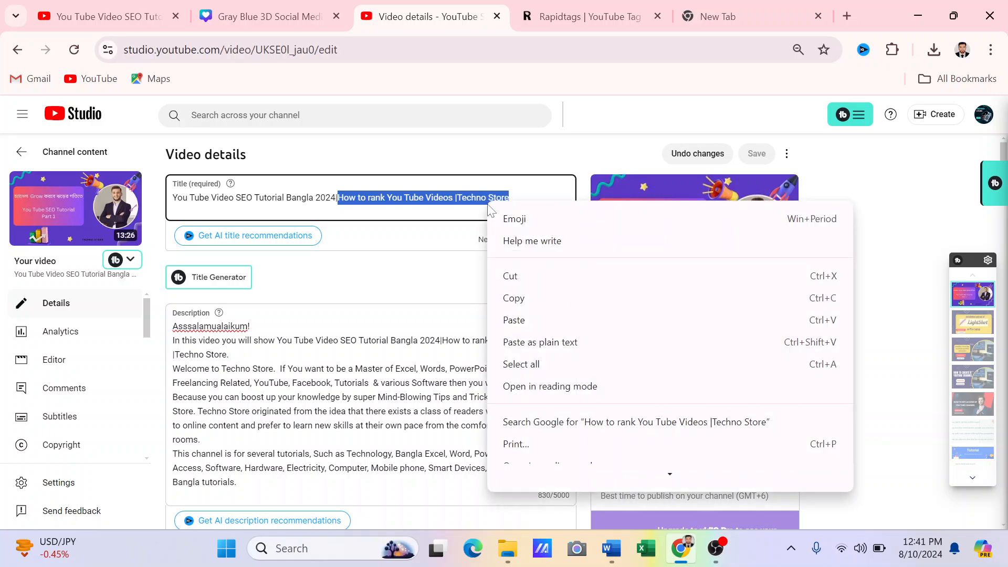
pyautogui.click(531, 294)
# Paste "How to rank You Tube Videos |Techno Store" as a new tag at the end of the video's tags
pyautogui.scroll(-5, 488, 290)
pyautogui.scroll(-15, 488, 294)
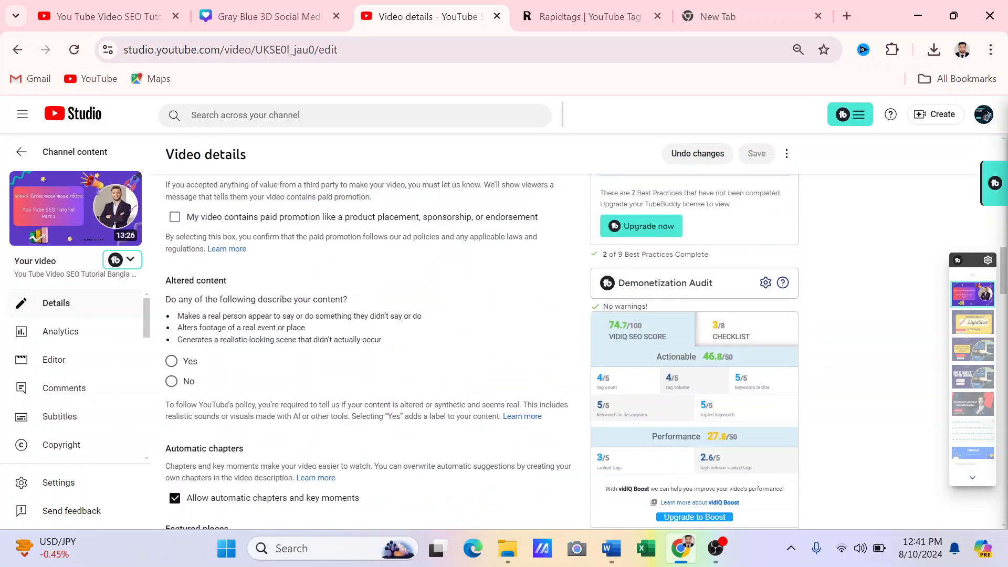
pyautogui.scroll(3, 457, 247)
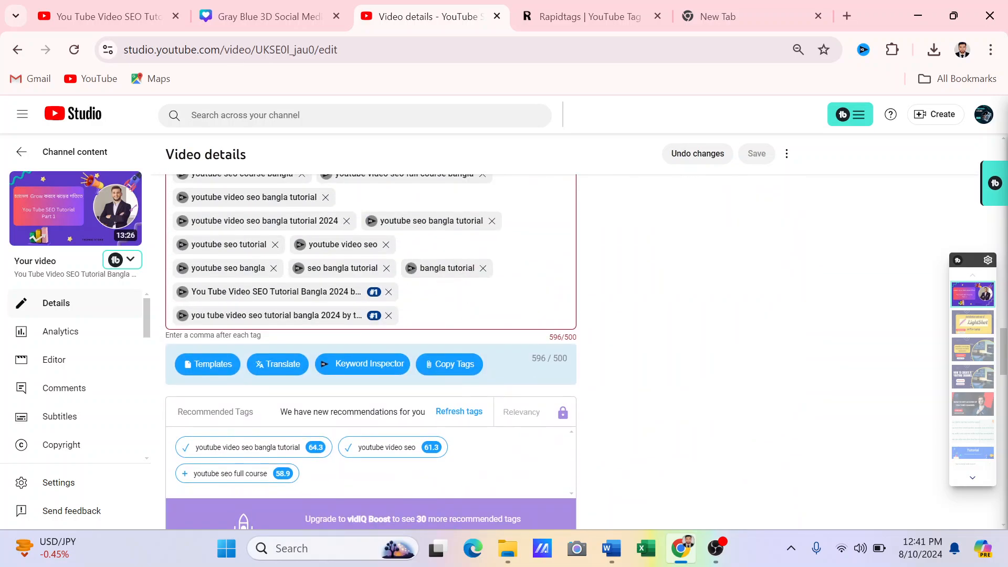
pyautogui.click(438, 321)
pyautogui.hotkey('ctrl', 'v')
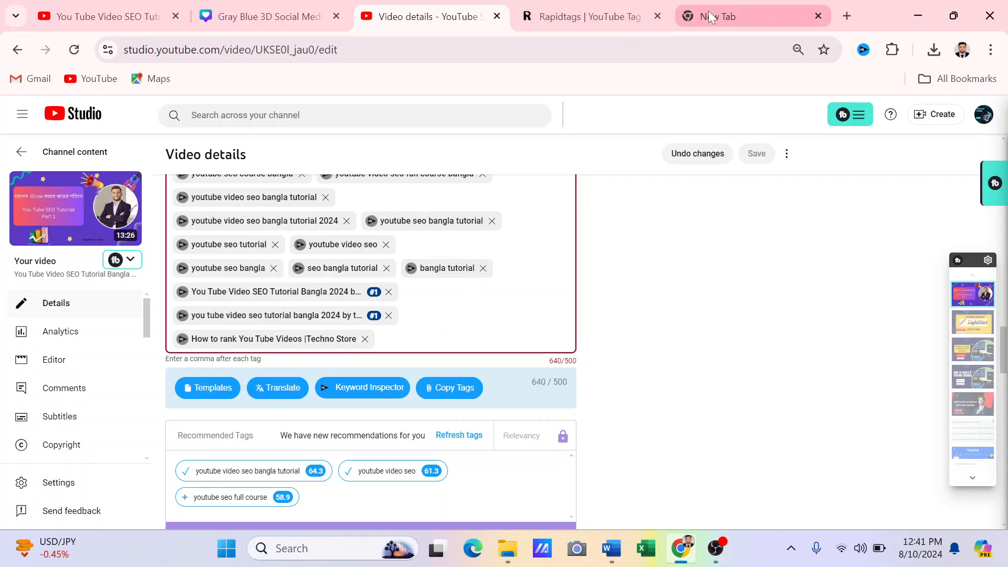
# Switch to the Word document and add the line "How to rank You Tube Videos by Techno Store" below the existing phrase
pyautogui.click(612, 548)
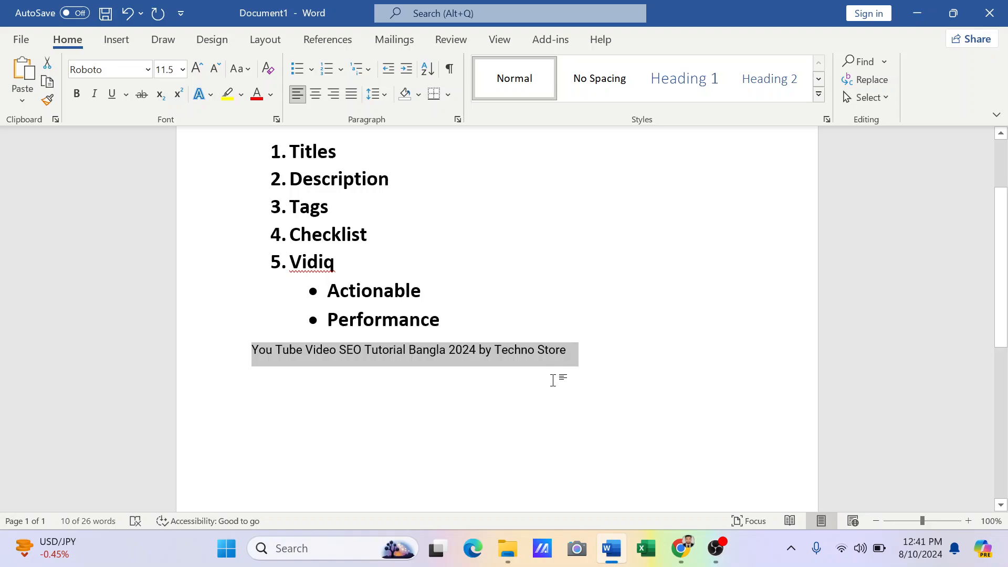
pyautogui.click(607, 356)
pyautogui.press('Return')
pyautogui.hotkey('ctrl', 'v')
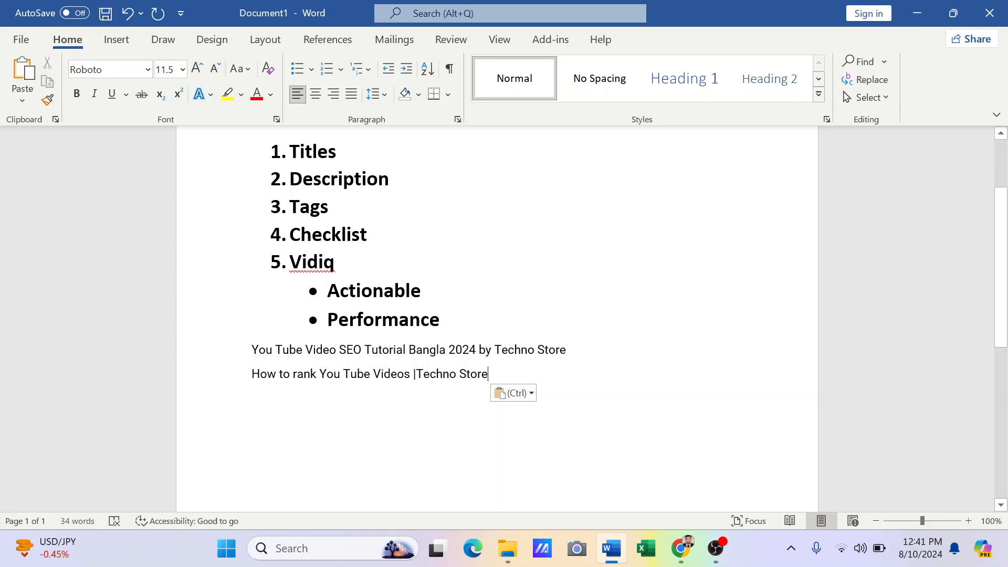
pyautogui.press('BackSpace')
pyautogui.write('by')
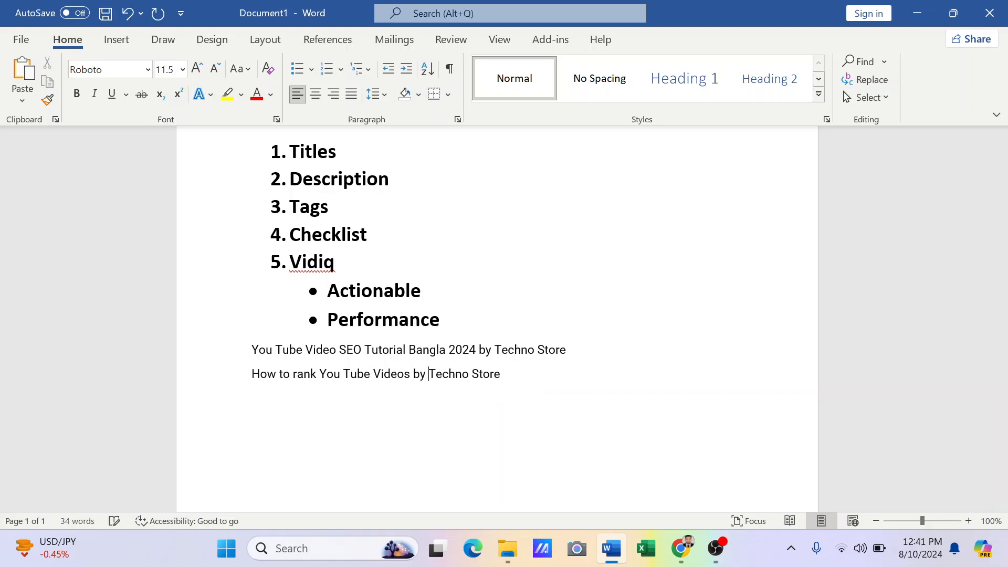
# Copy the new line from Word and replace the tag "How to rank You Tube Videos |Techno Store" with it in YouTube Studio
pyautogui.moveTo(510, 375); pyautogui.dragTo(250, 376)
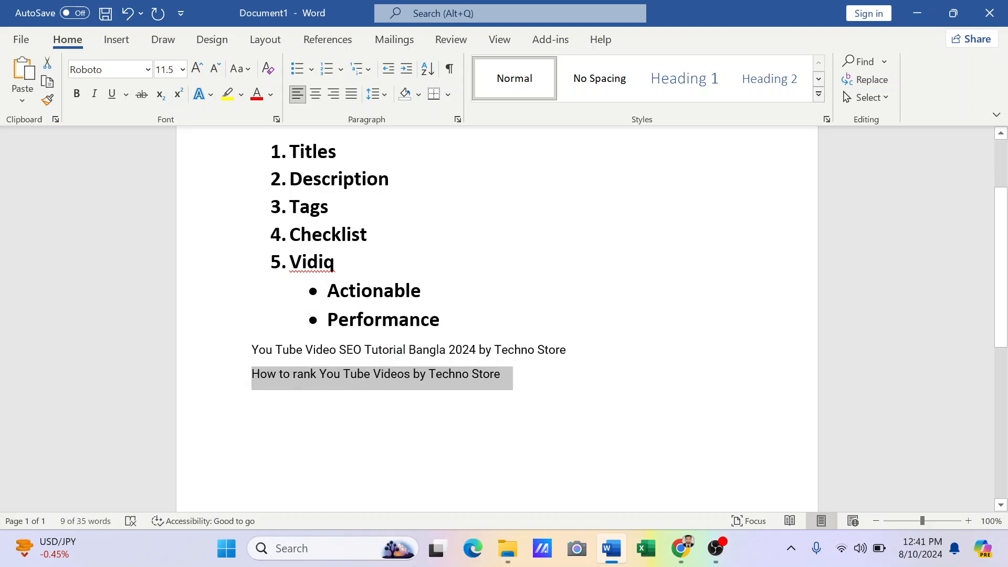
pyautogui.click(681, 548)
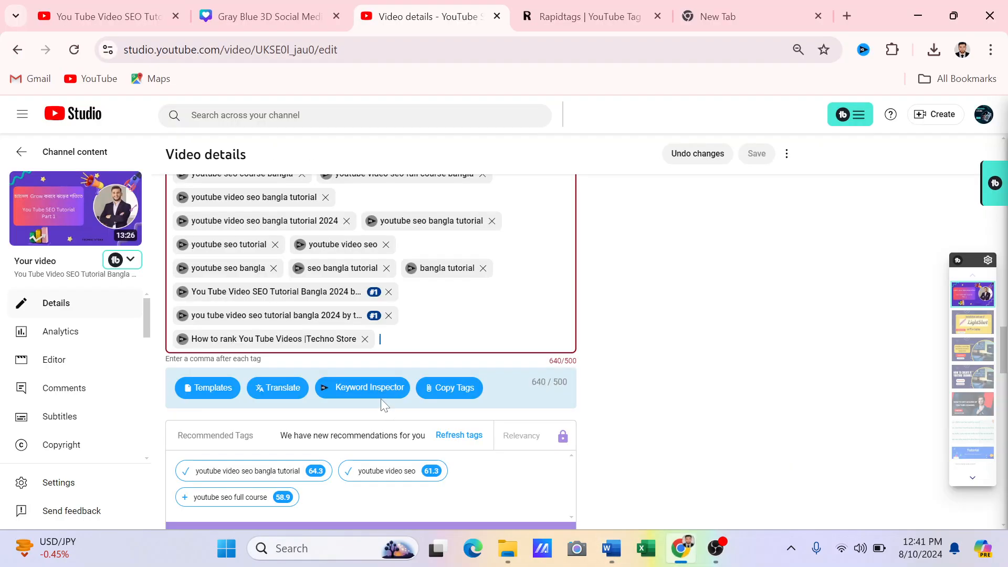
pyautogui.click(366, 341)
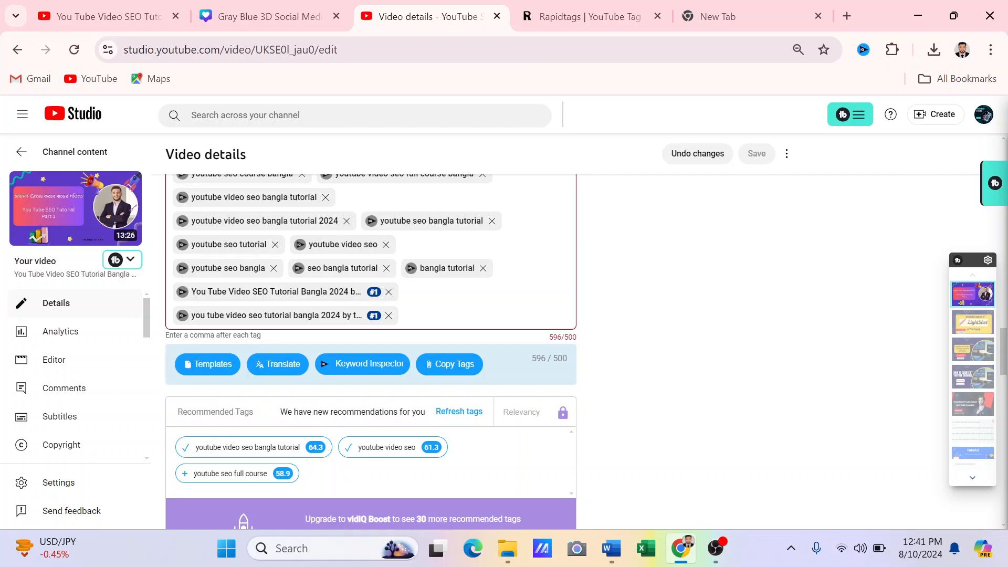
pyautogui.click(410, 316)
pyautogui.hotkey('ctrl', 'v')
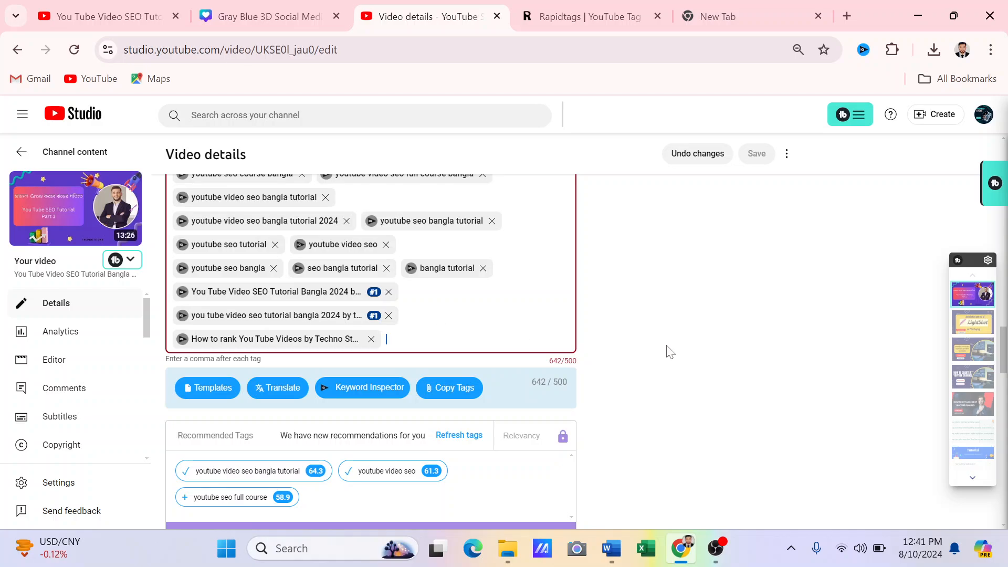
# Review the vidIQ SEO score, its actionable and performance ratings, and the video's current tags, title and description
pyautogui.scroll(10, 670, 352)
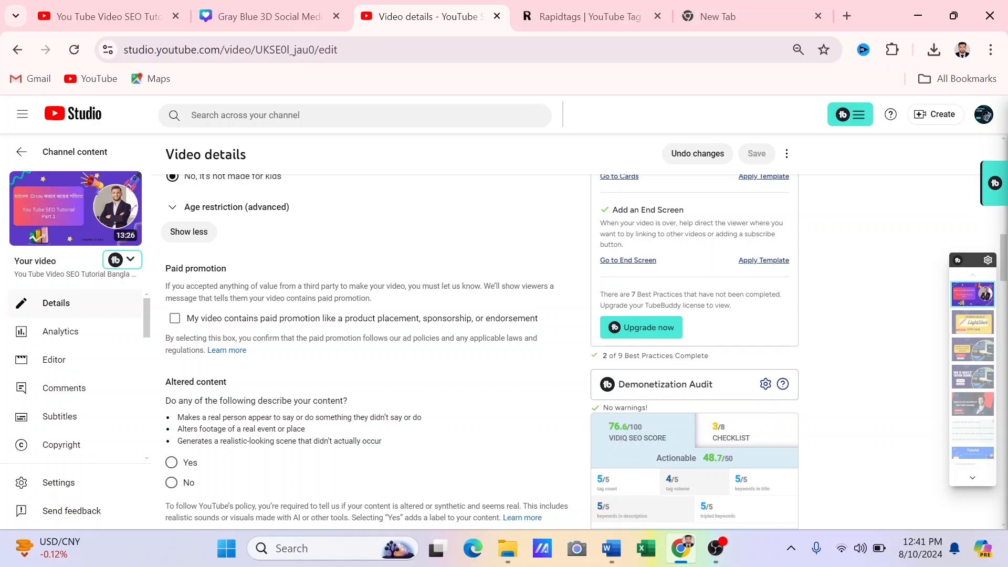
pyautogui.scroll(-6, 533, 360)
pyautogui.scroll(6, 533, 360)
pyautogui.scroll(-1, 553, 378)
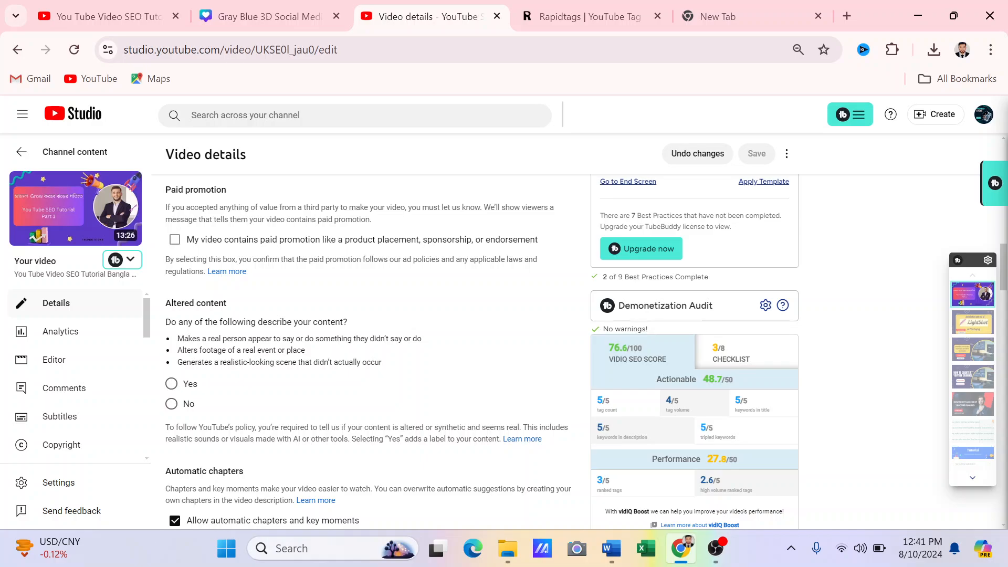
pyautogui.scroll(-10, 686, 419)
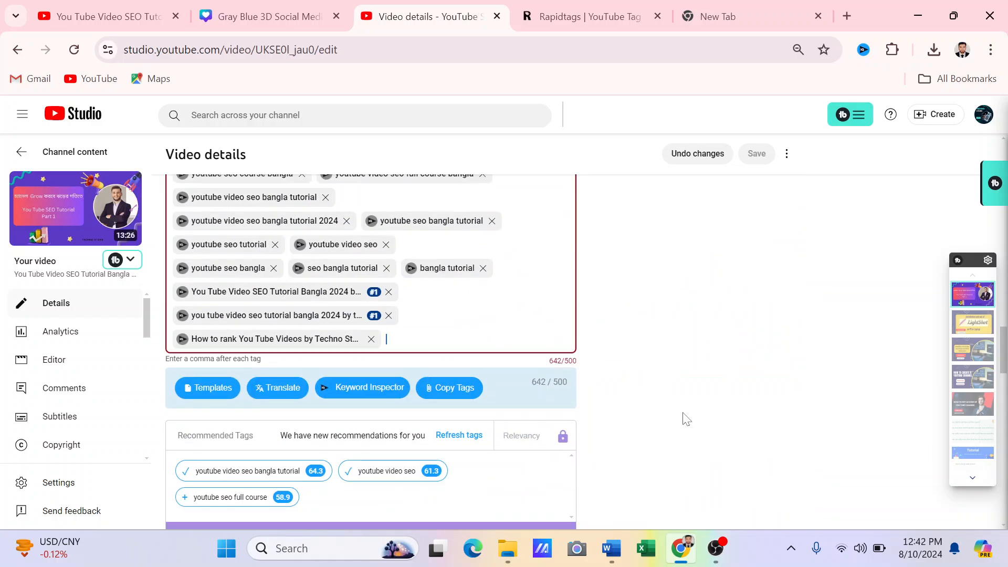
pyautogui.scroll(5, 686, 419)
pyautogui.scroll(-4, 686, 418)
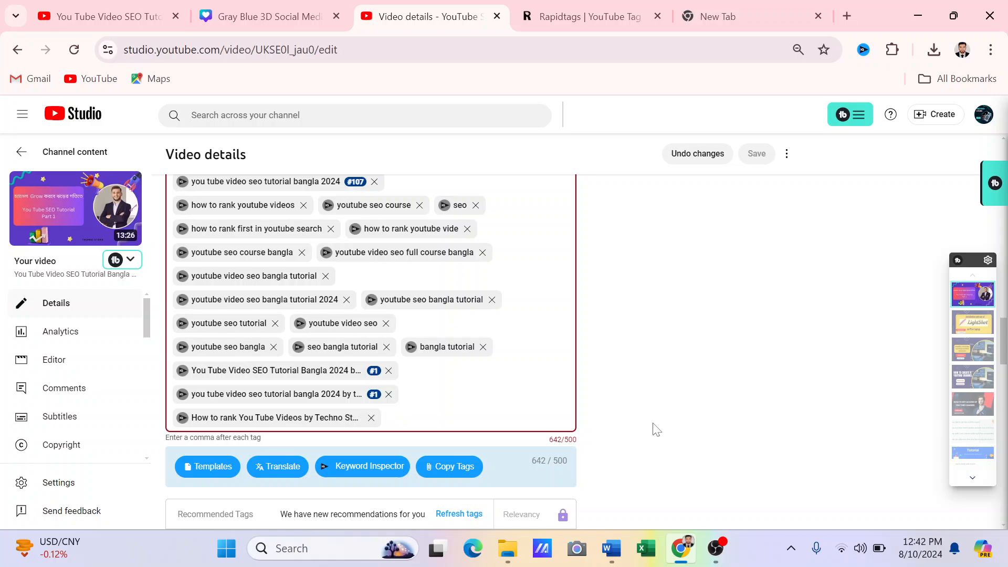
pyautogui.scroll(15, 656, 429)
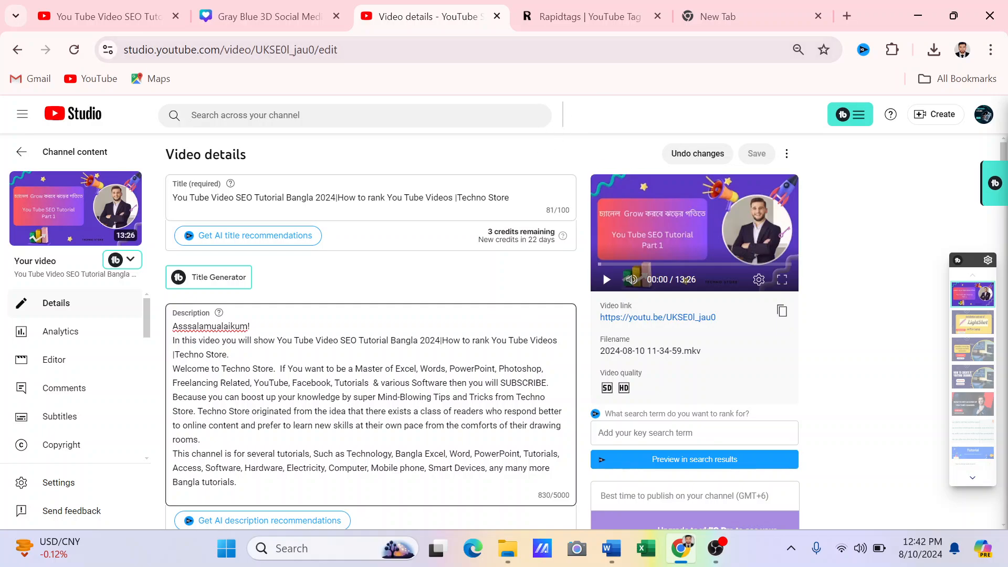
# Switch to Word and delete the text before "rank You Tube Videos by Techno Store" back to "Tec" in the line above
pyautogui.moveTo(671, 565)
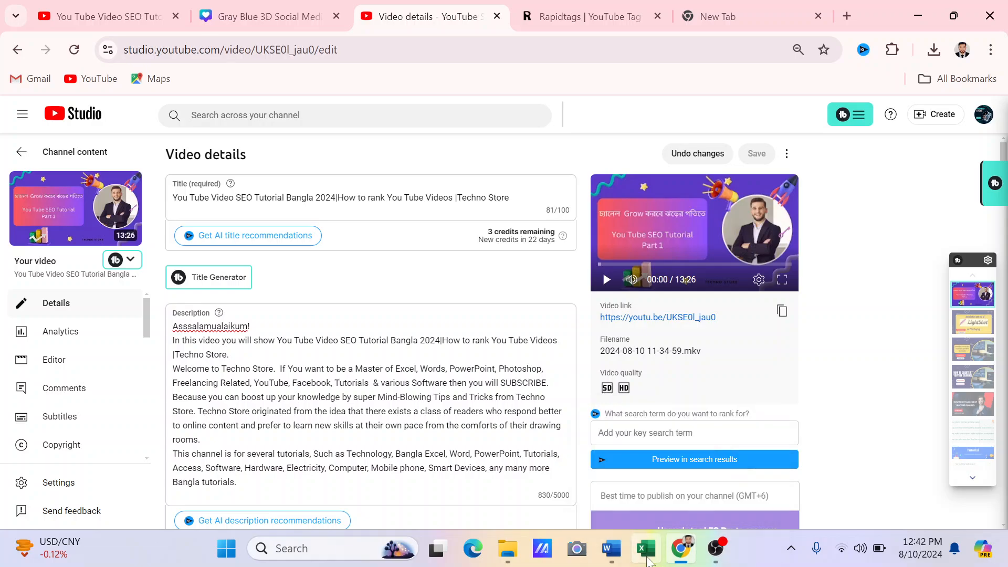
pyautogui.click(611, 548)
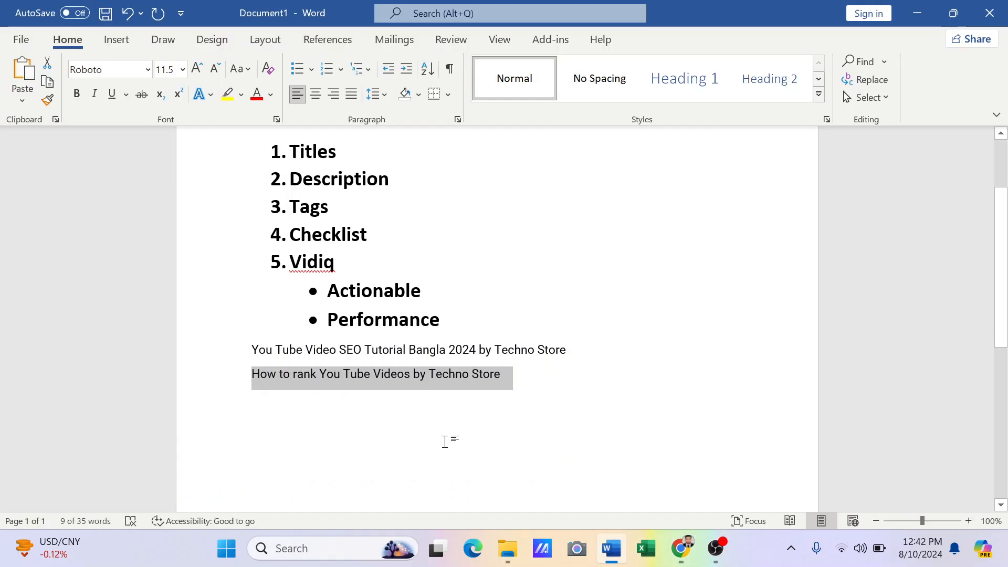
pyautogui.click(283, 375)
pyautogui.press('BackSpace')
pyautogui.press('BackSpace')
pyautogui.press('BackSpace')
pyautogui.press('BackSpace')
pyautogui.press('BackSpace')
pyautogui.press('BackSpace')
pyautogui.press('BackSpace')
pyautogui.press('BackSpace')
pyautogui.press('BackSpace')
pyautogui.press('BackSpace')
pyautogui.press('BackSpace')
pyautogui.press('BackSpace')
pyautogui.press('BackSpace')
pyautogui.press('BackSpace')
pyautogui.press('BackSpace')
pyautogui.press('BackSpace')
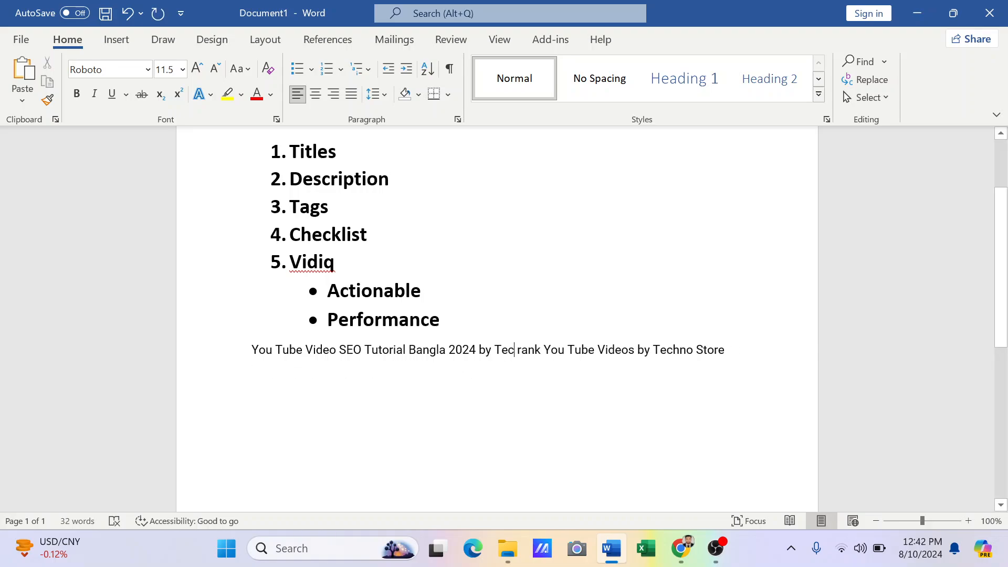
# Copy "rank You Tube Videos by Techno Store" from Word and paste it as a new tag for the video in YouTube Studio
pyautogui.moveTo(517, 351); pyautogui.dragTo(697, 355)
pyautogui.rightClick(695, 354)
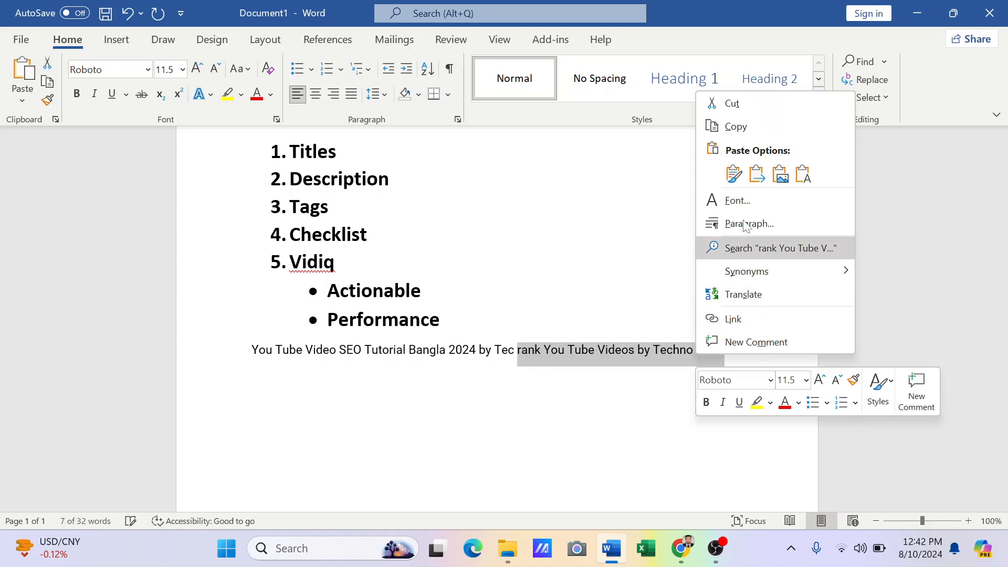
pyautogui.click(742, 136)
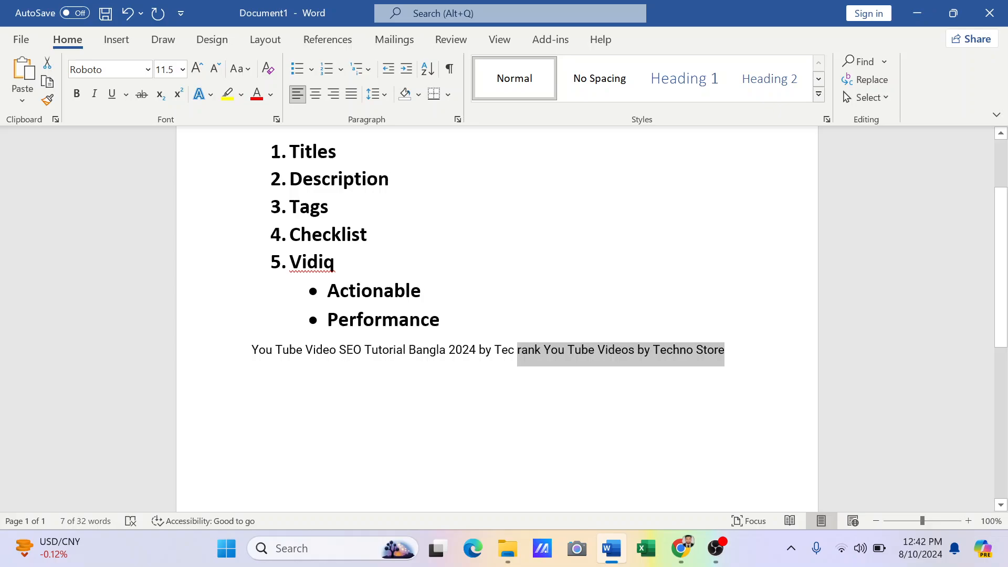
pyautogui.click(680, 549)
pyautogui.scroll(-15, 405, 520)
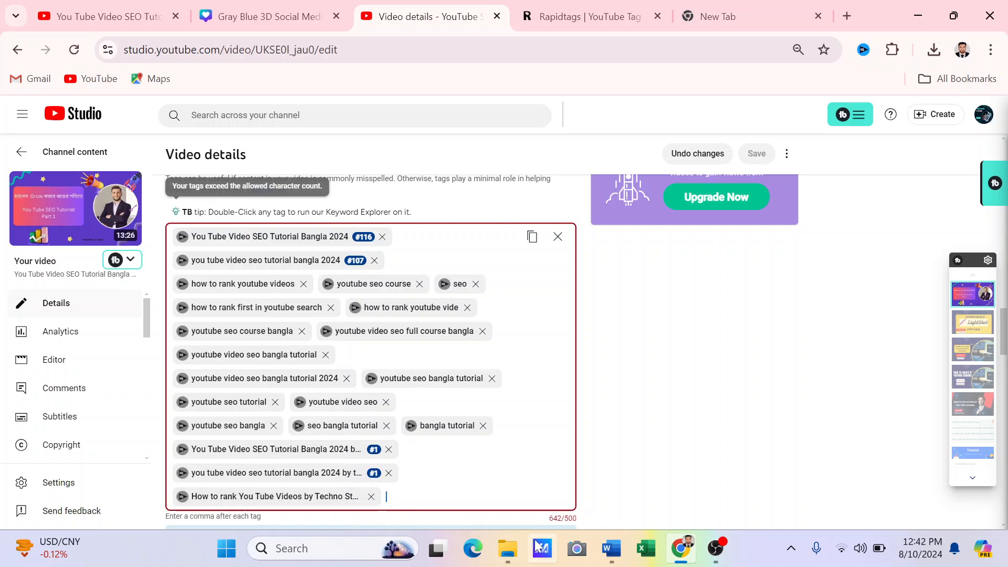
pyautogui.hotkey('ctrl', 'v')
pyautogui.scroll(-5, 644, 430)
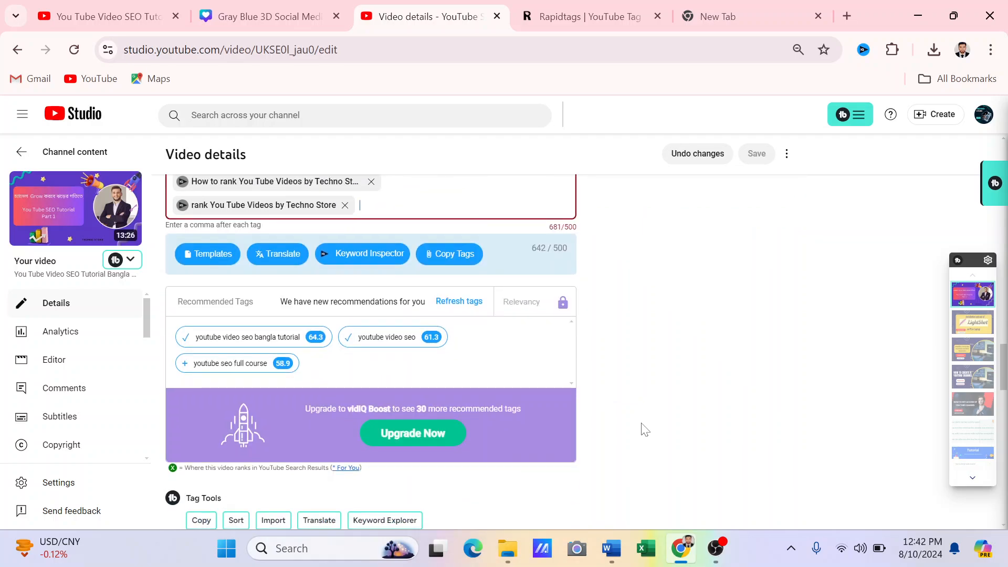
pyautogui.scroll(3, 645, 430)
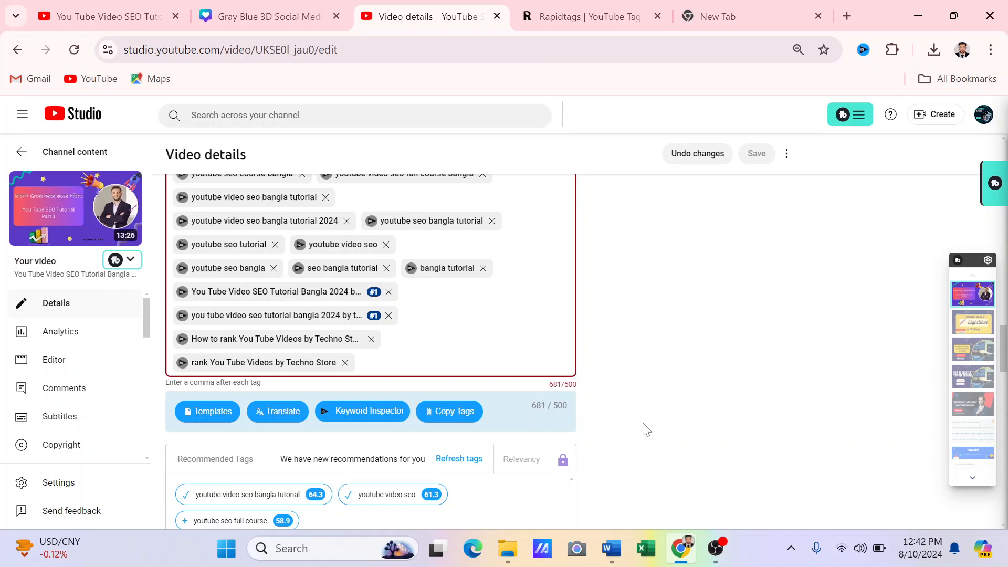
# Open the tag "youtube video seo bangla tutorial 2024" in the vidIQ Keyword Inspector and copy its keyword text
pyautogui.scroll(2, 645, 429)
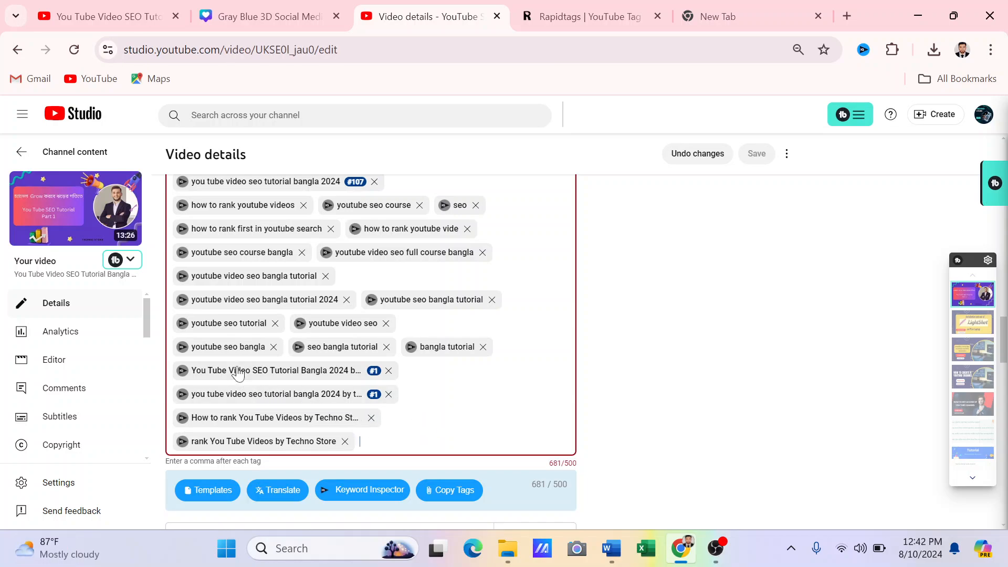
pyautogui.moveTo(265, 305); pyautogui.dragTo(266, 300)
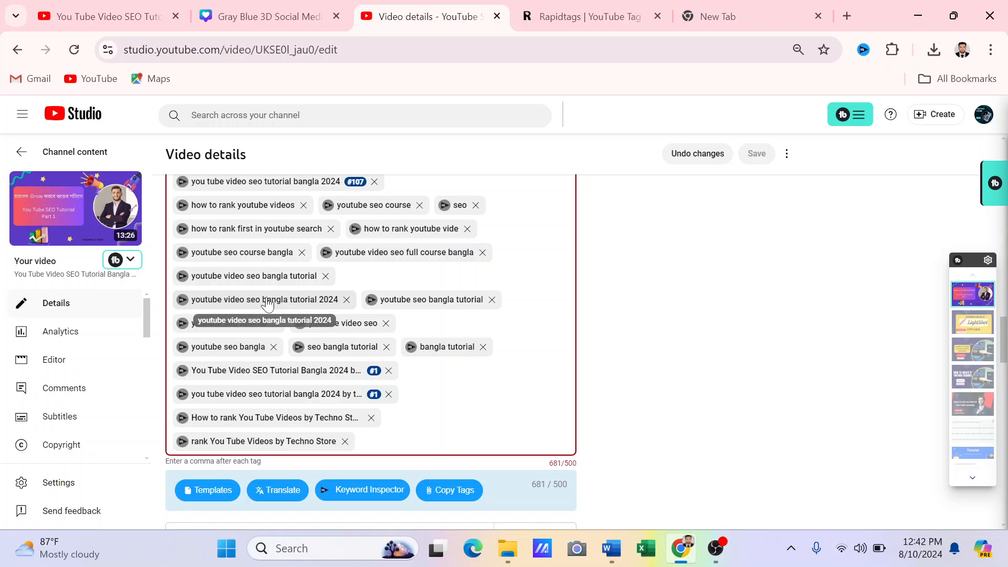
pyautogui.click(266, 303)
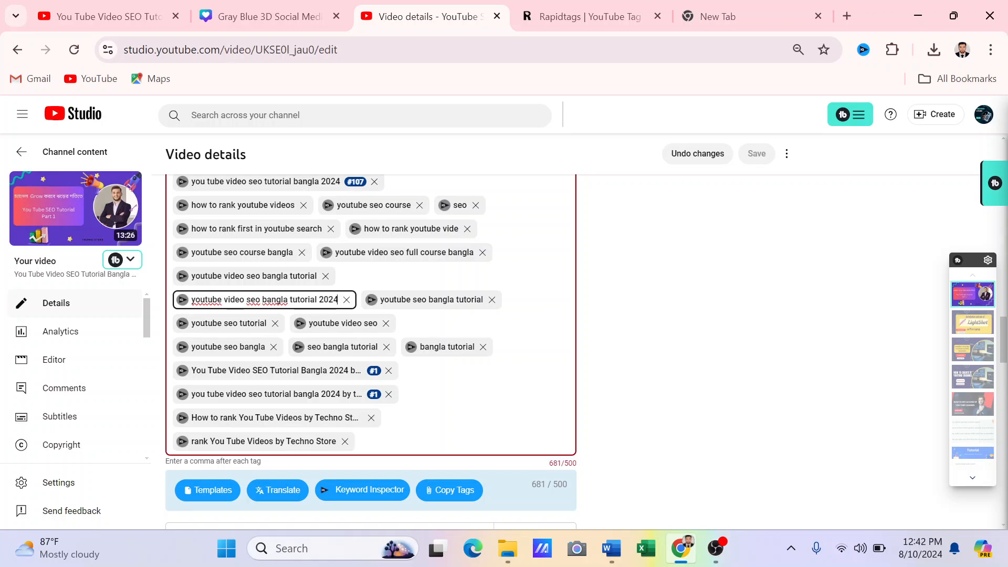
pyautogui.click(194, 296)
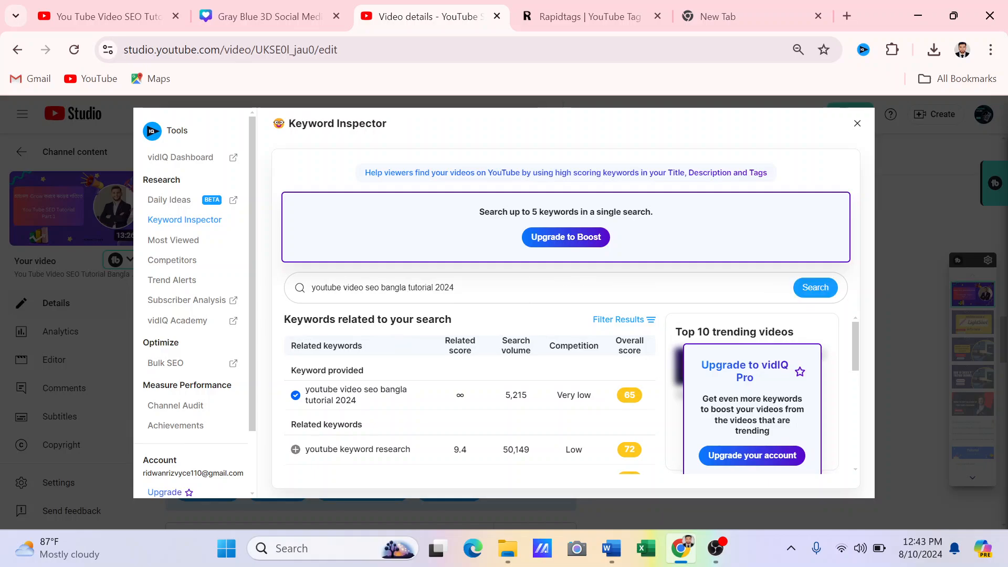
pyautogui.hotkey('ctrl', 'a')
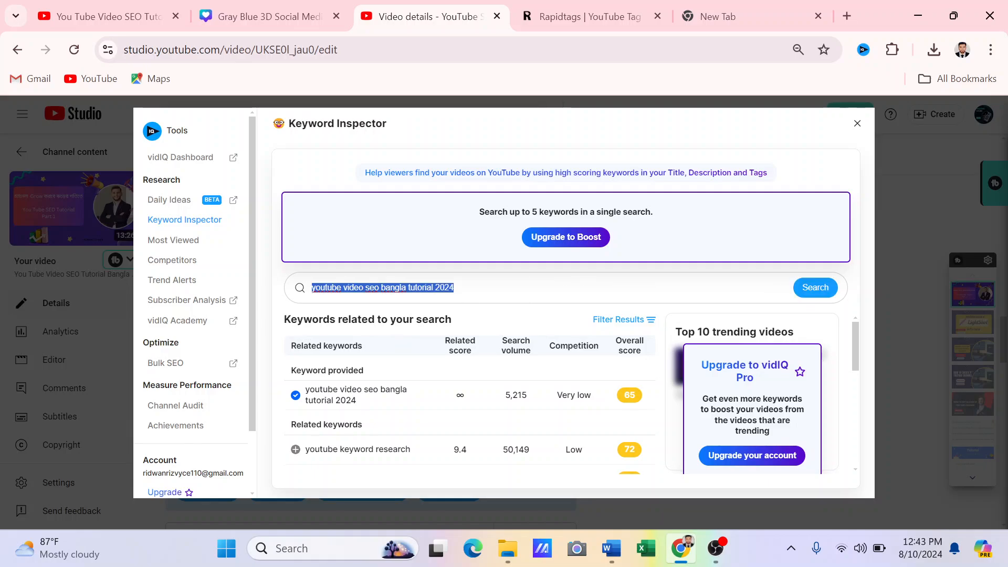
pyautogui.rightClick(446, 292)
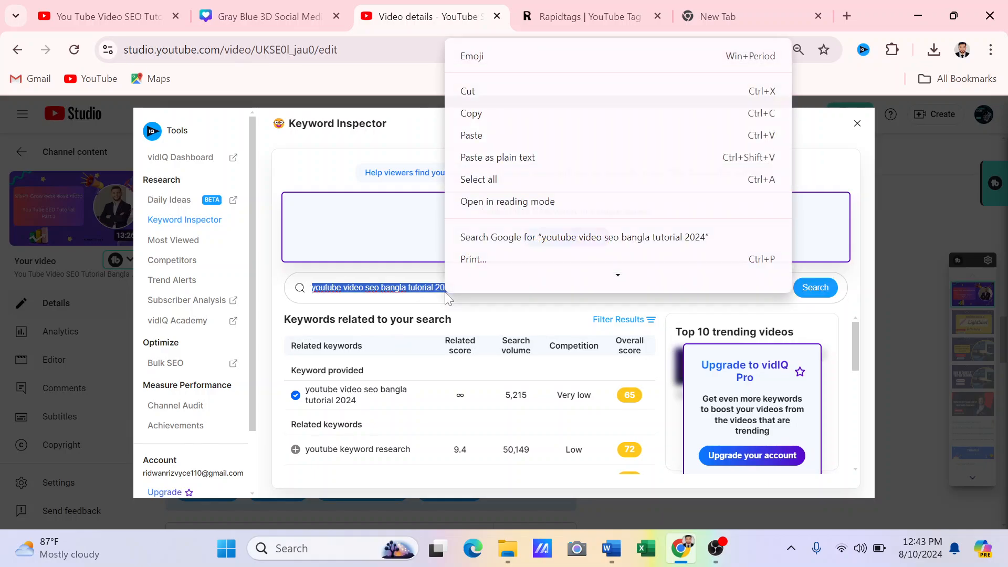
pyautogui.click(488, 106)
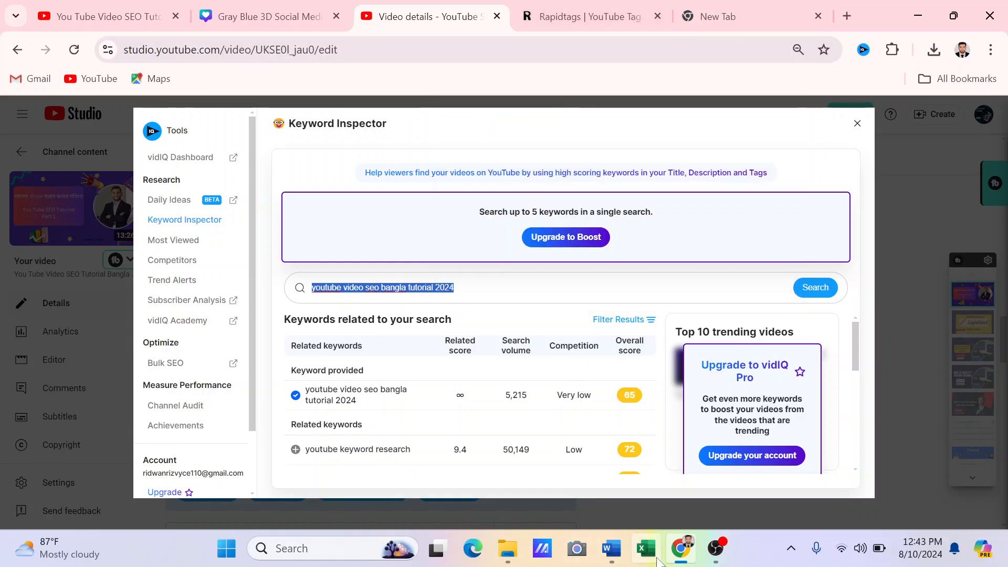
# Switch to Word, paste the keyword on the empty line and append "by Techno Store" copied from the line above
pyautogui.click(609, 554)
pyautogui.click(681, 384)
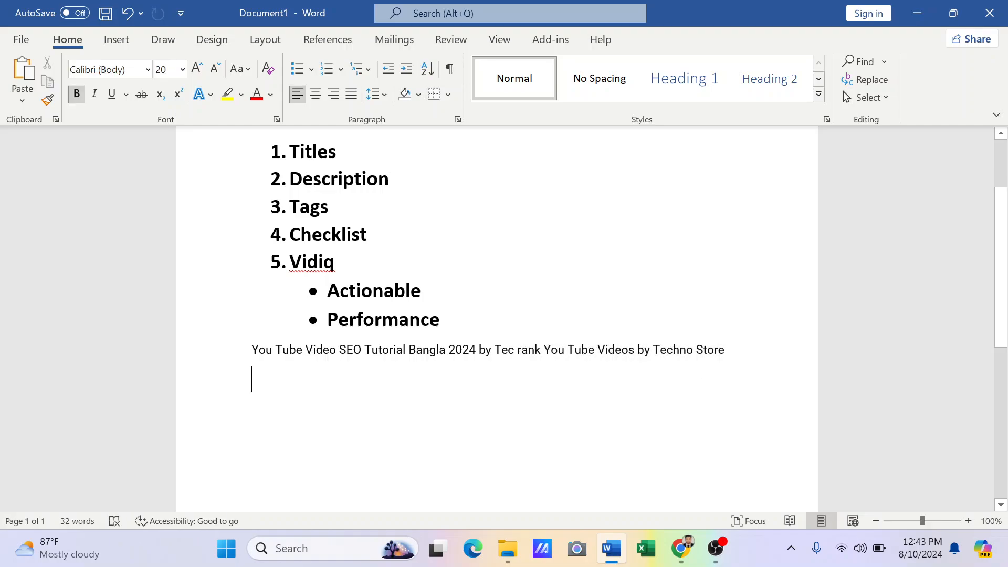
pyautogui.hotkey('ctrl', 'v')
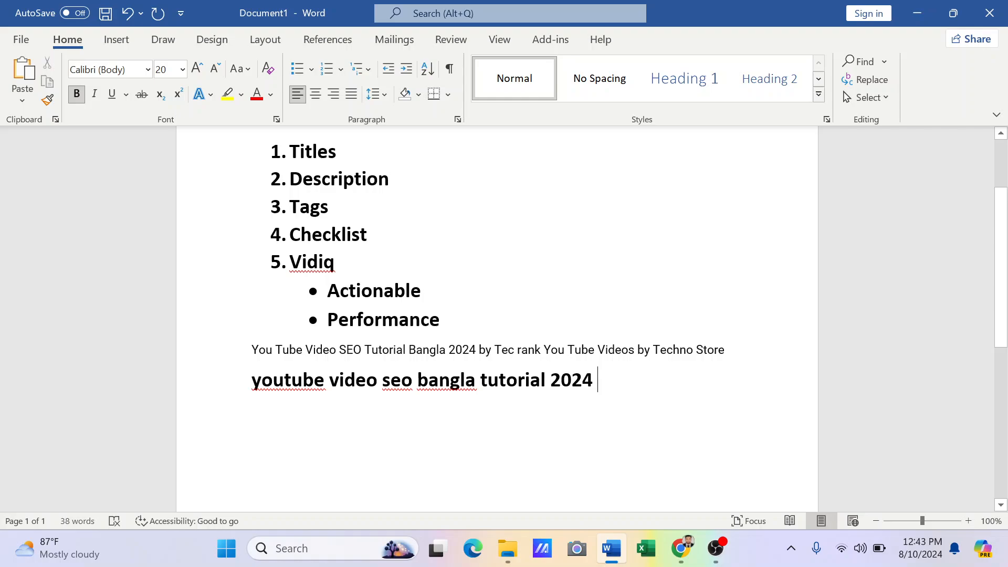
pyautogui.moveTo(637, 351); pyautogui.dragTo(724, 351)
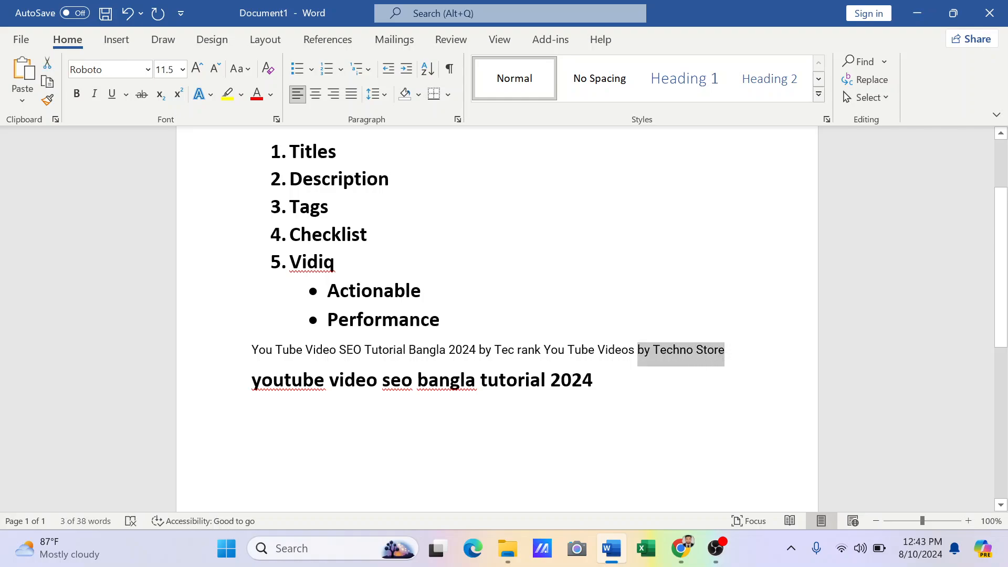
pyautogui.click(639, 380)
pyautogui.hotkey('ctrl', 'v')
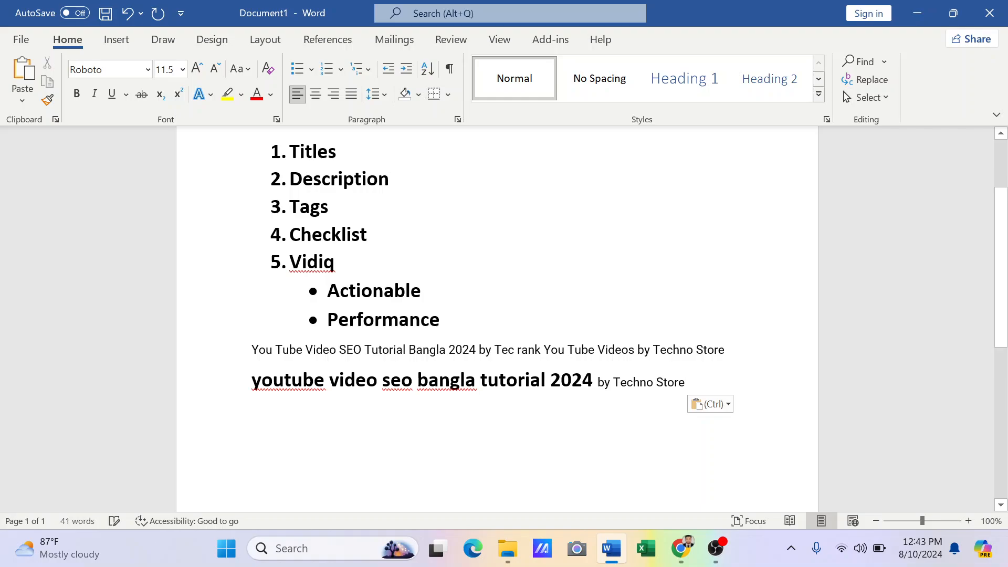
# Format the line "youtube video seo bangla tutorial 2024 by Techno Store" in Calibri Light at size 12
pyautogui.moveTo(594, 382); pyautogui.dragTo(547, 382)
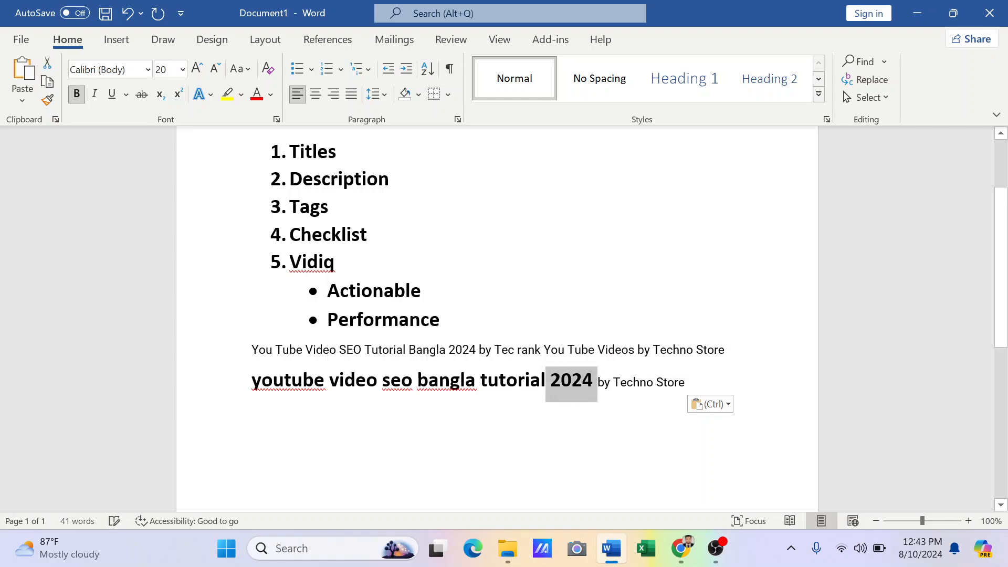
pyautogui.moveTo(252, 382); pyautogui.dragTo(696, 382)
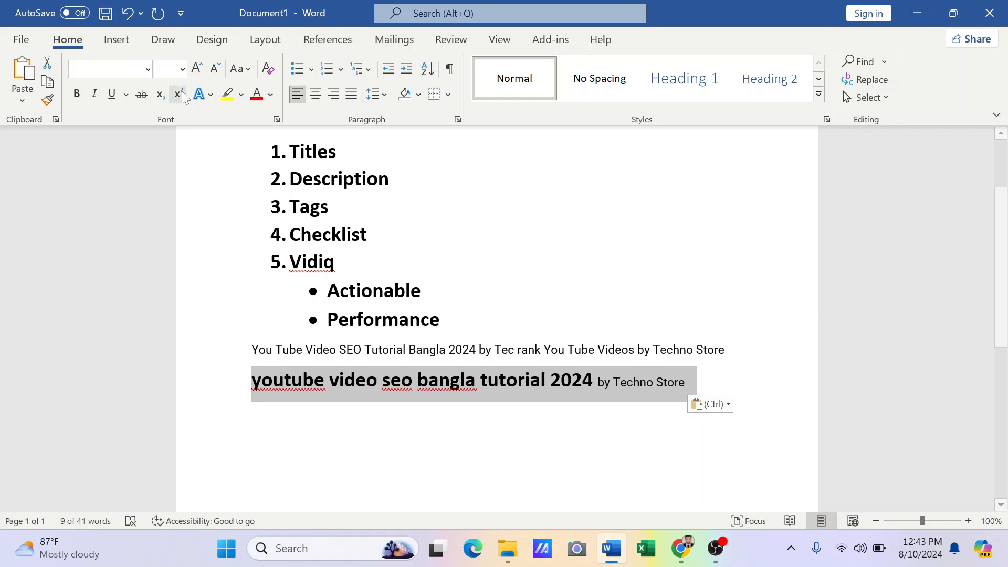
pyautogui.click(148, 69)
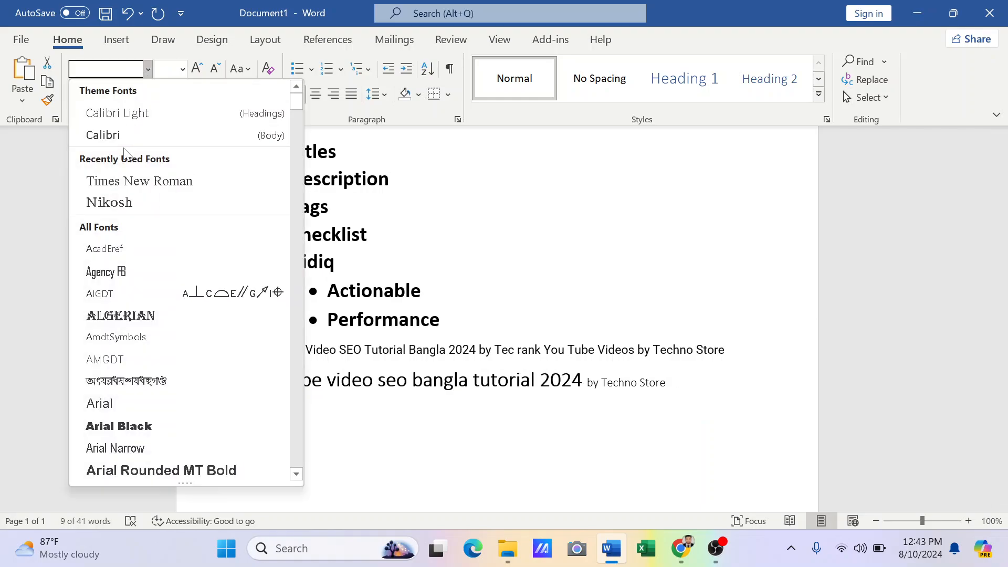
pyautogui.click(132, 107)
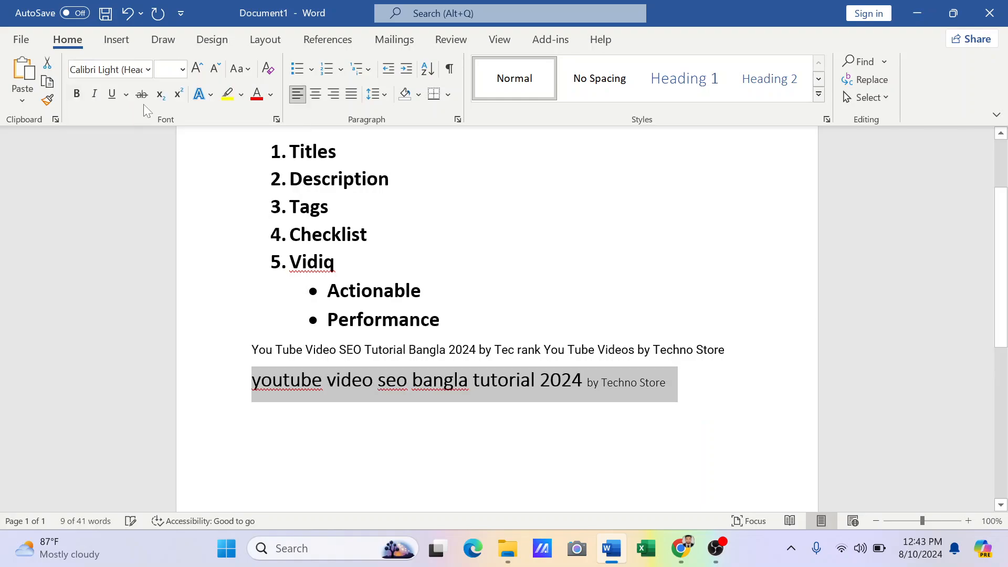
pyautogui.click(181, 70)
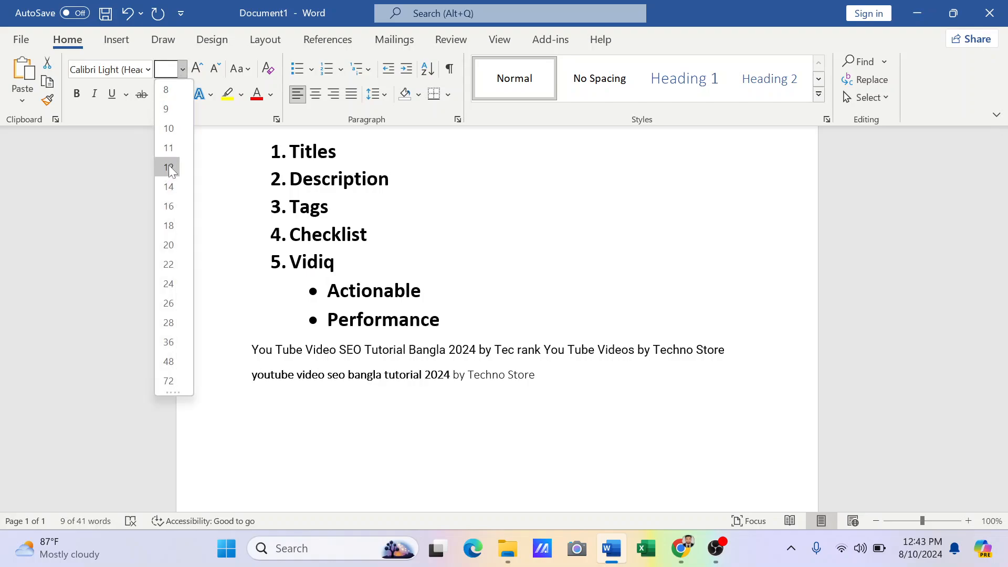
pyautogui.click(168, 166)
pyautogui.click(562, 398)
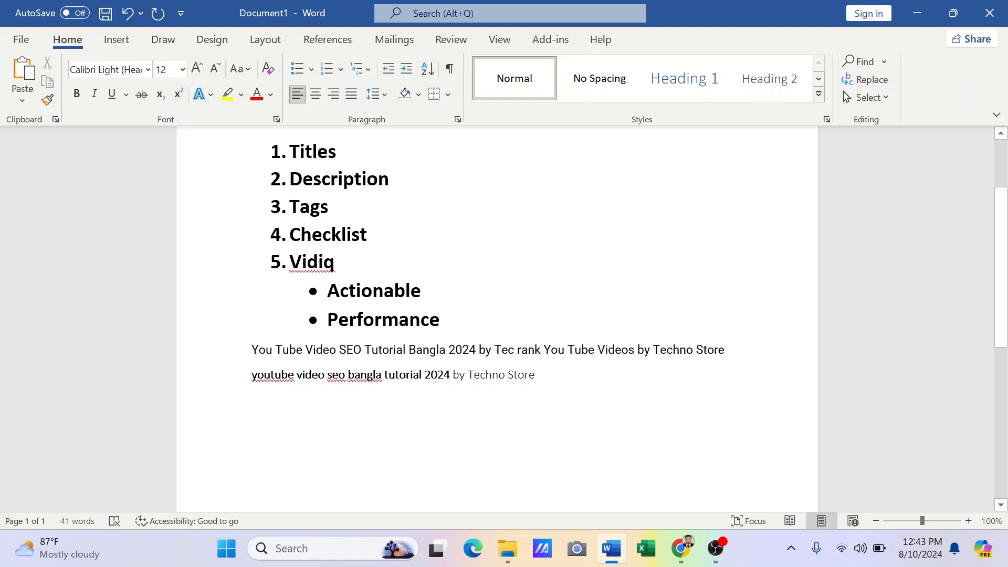
# Copy the "youtube video seo bangla tutorial 2024 by Techno Store" line and paste it as a new video tag in YouTube Studio
pyautogui.moveTo(549, 375); pyautogui.dragTo(251, 376)
pyautogui.rightClick(292, 382)
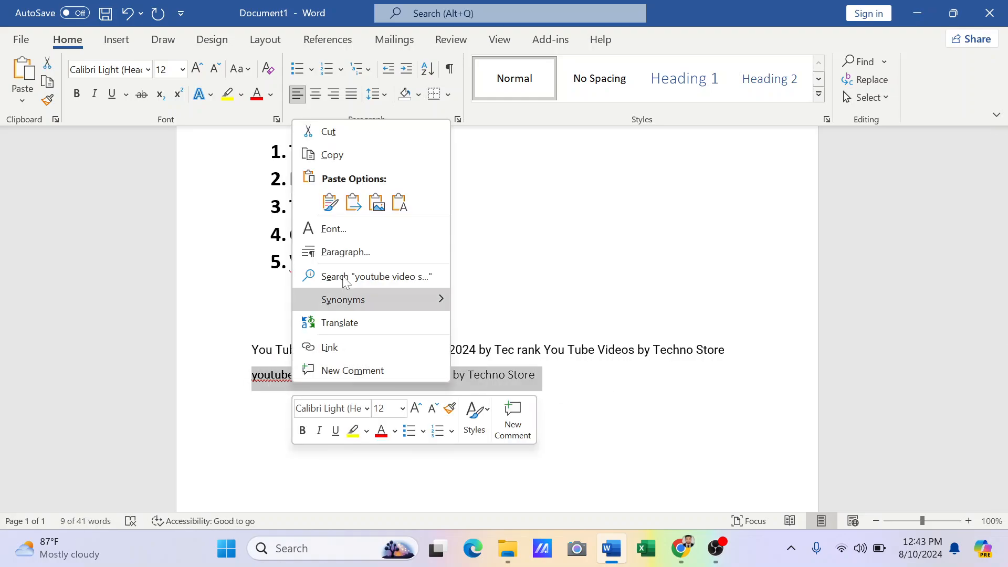
pyautogui.click(332, 155)
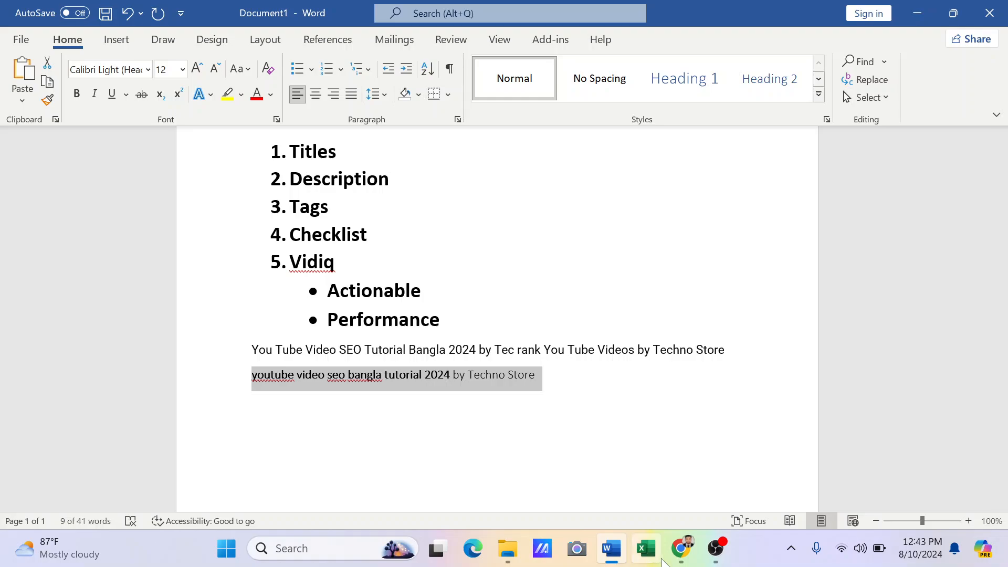
pyautogui.click(679, 549)
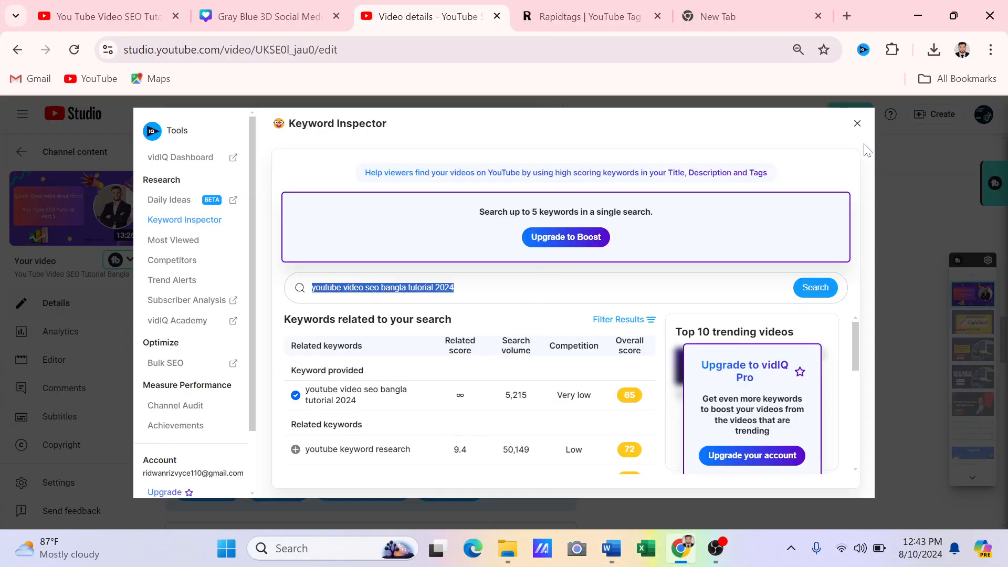
pyautogui.click(857, 124)
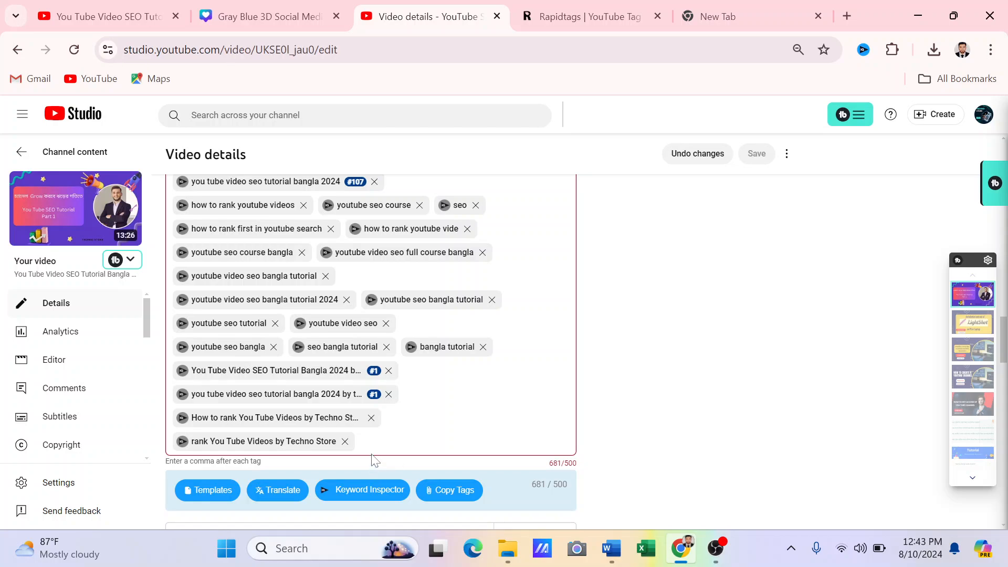
pyautogui.click(374, 447)
pyautogui.hotkey('ctrl', 'v')
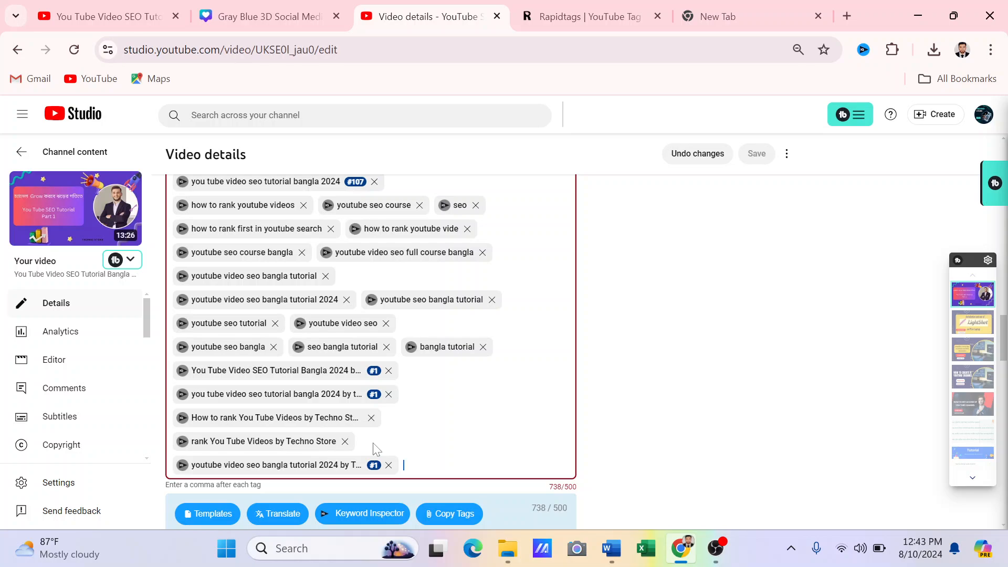
# Inspect the new tag in the Keyword Inspector and add the keyword "youtube video seo bangla tutorial 2024 by techno store" to the tags
pyautogui.click(184, 466)
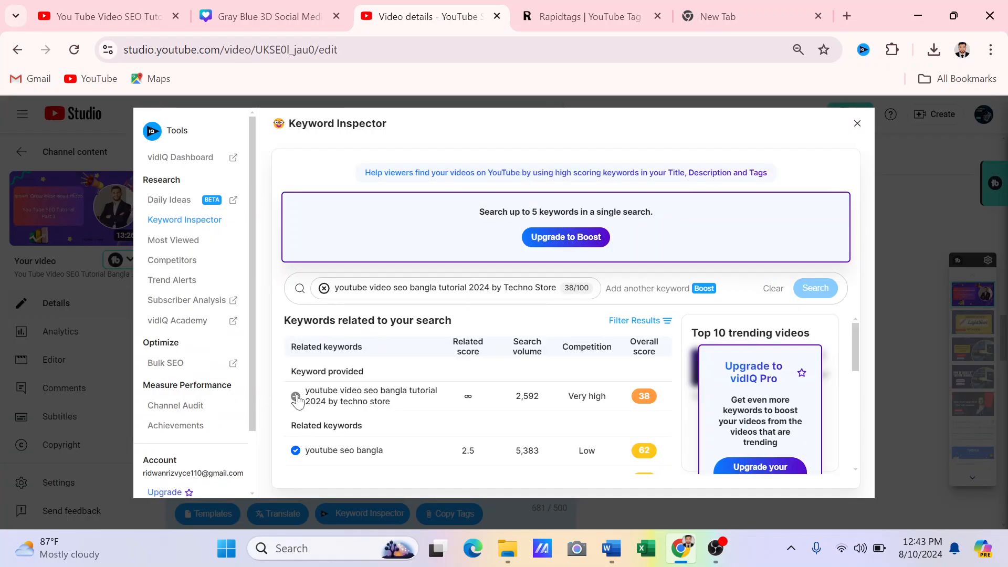
pyautogui.click(295, 397)
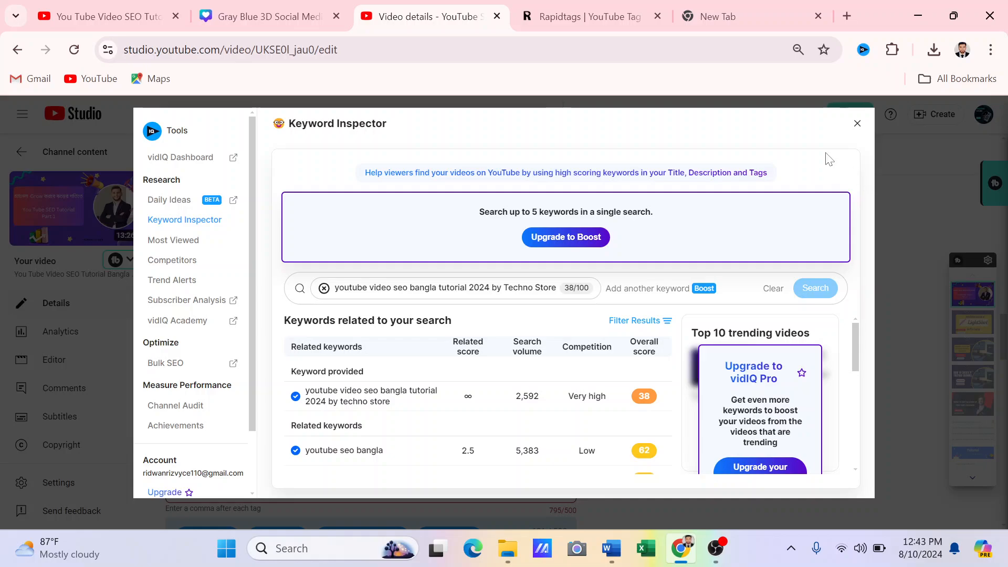
pyautogui.click(858, 124)
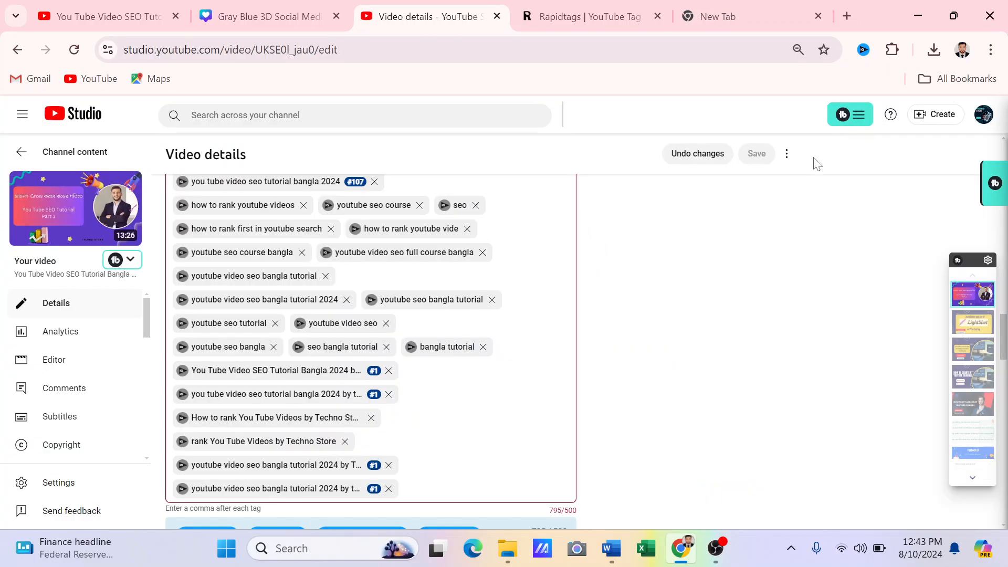
# Remove the tags "rank You Tube Videos by Techno Store", "youtube video seo bangla tutorial" and "You Tube Video SEO Tutorial Bangla 2024 by Techno Store"
pyautogui.click(345, 441)
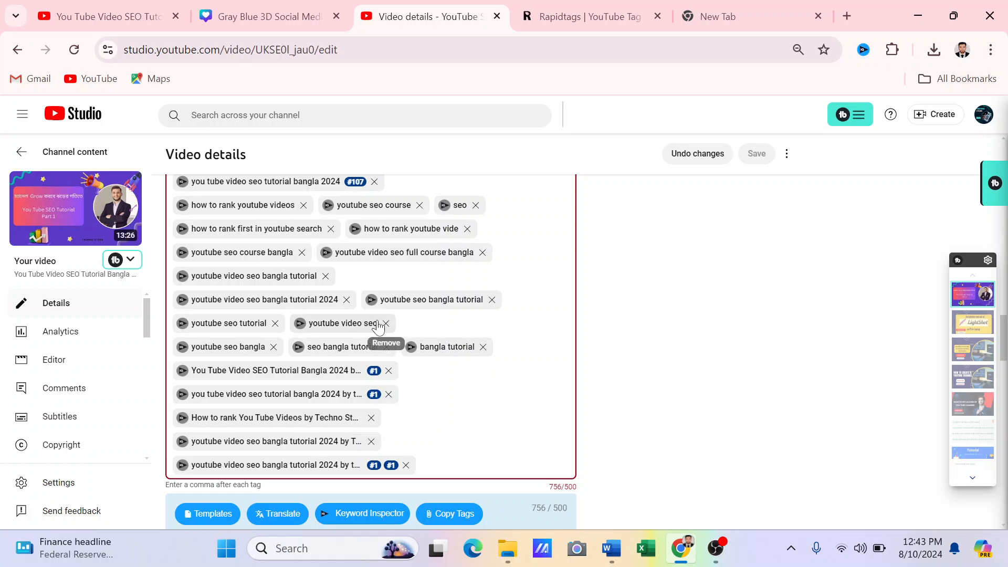
pyautogui.click(325, 276)
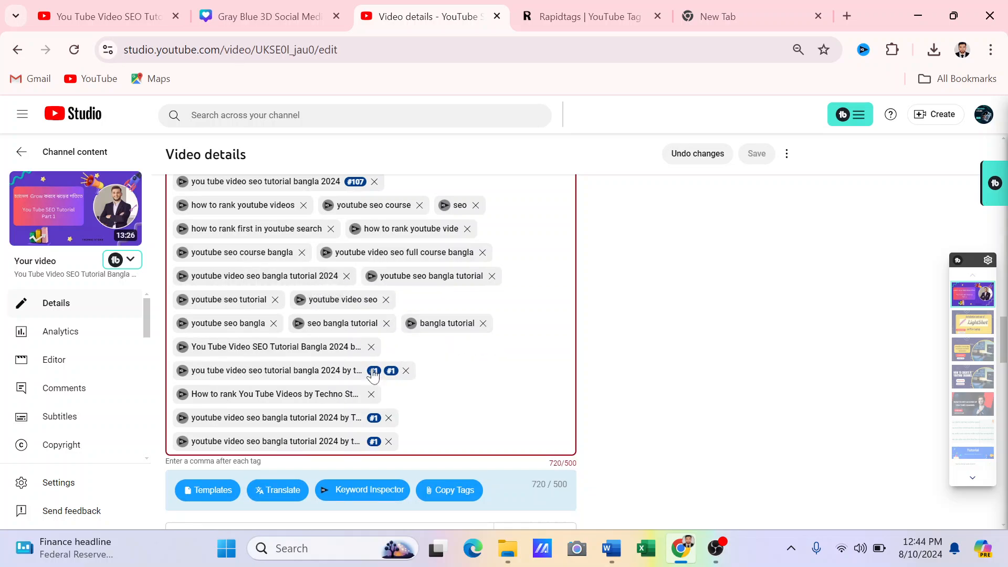
pyautogui.click(371, 347)
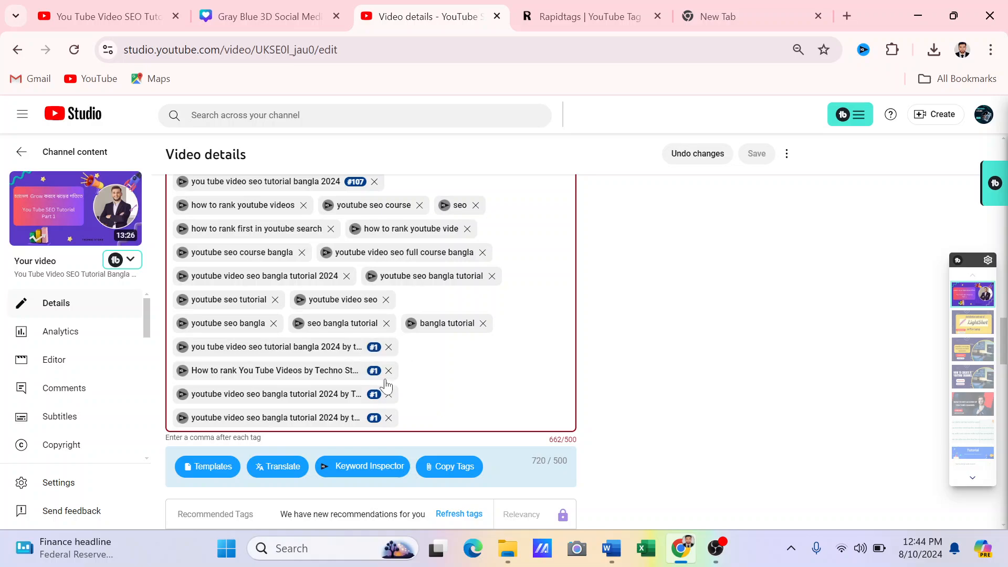
pyautogui.scroll(12, 623, 389)
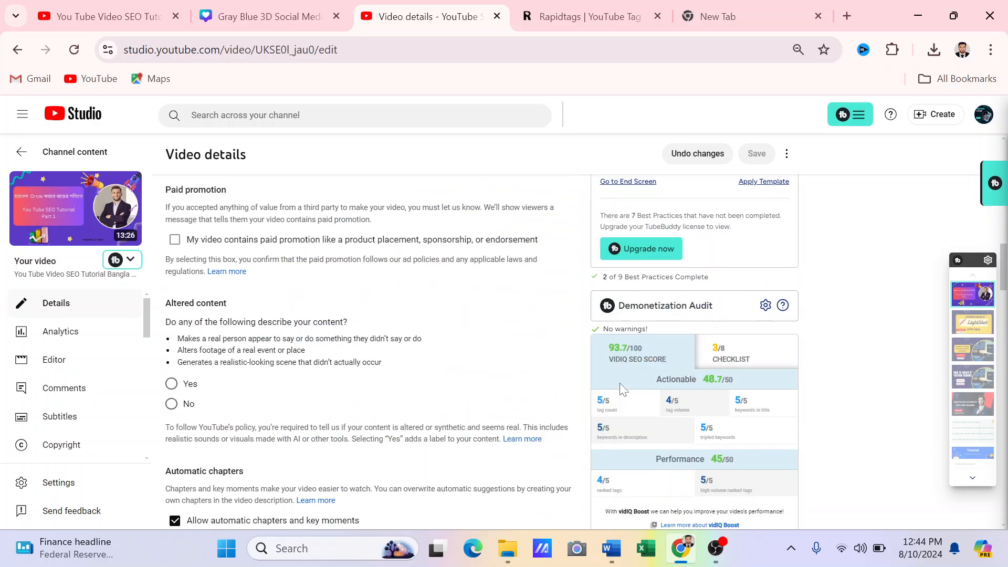
pyautogui.scroll(-12, 521, 365)
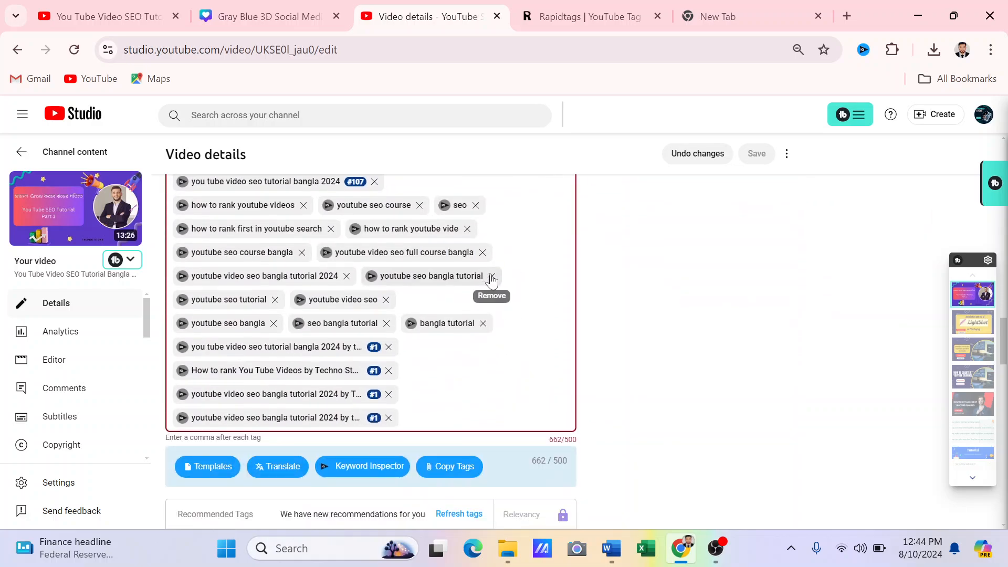
# Remove the tags "youtube seo bangla tutorial", "youtube video seo", "youtube video seo bangla tutorial 2024" and "youtube video seo full course bangla"
pyautogui.click(492, 277)
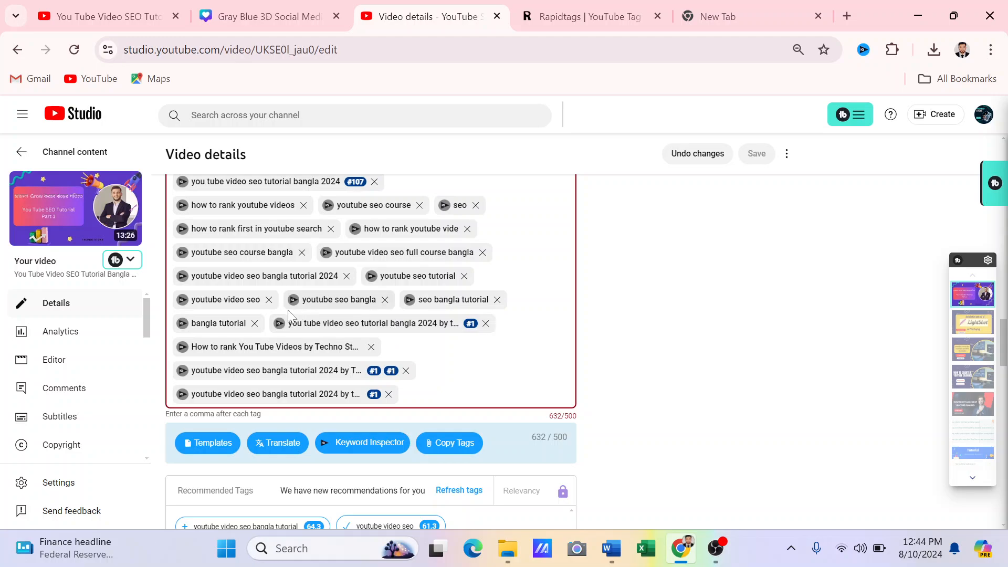
pyautogui.click(268, 299)
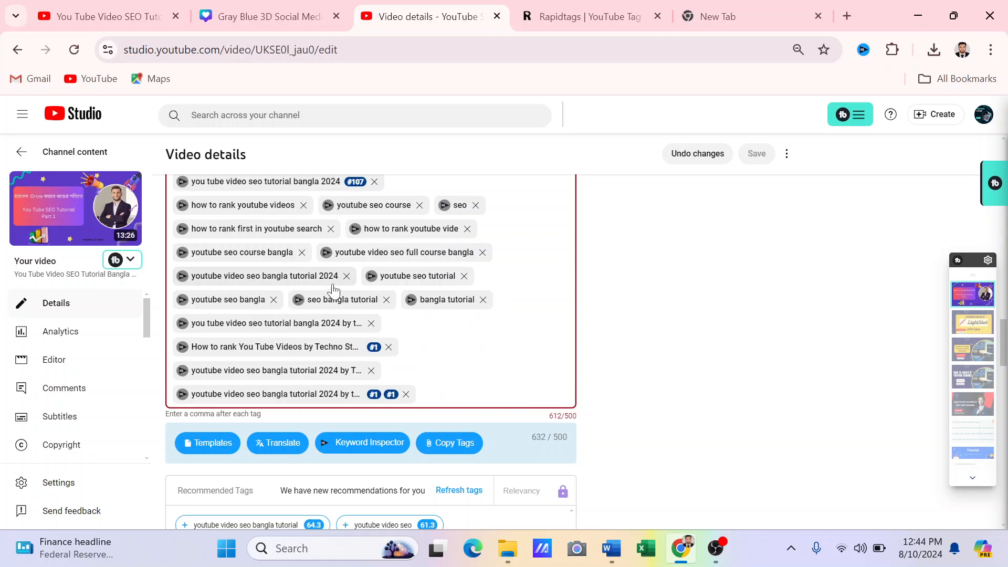
pyautogui.click(347, 278)
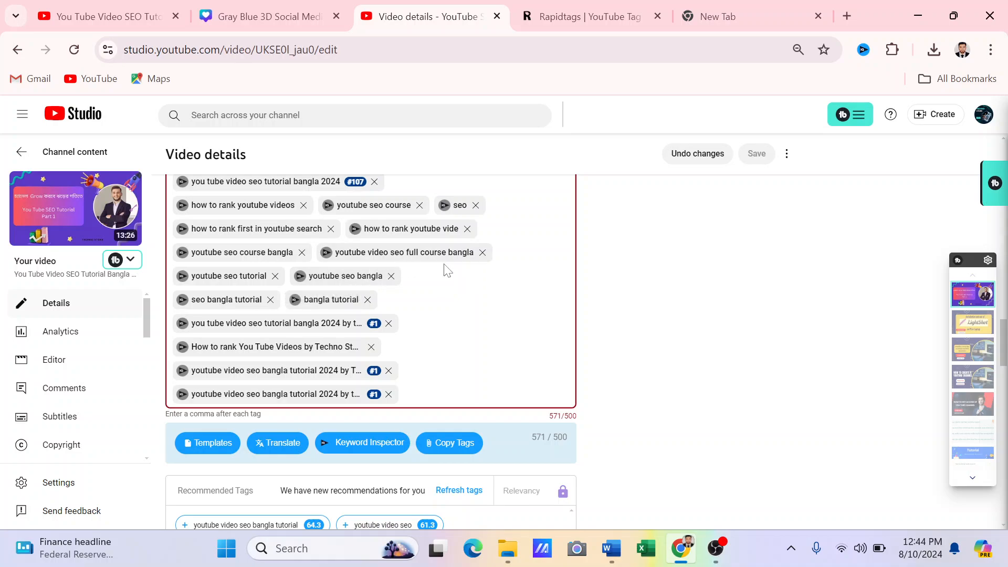
pyautogui.click(482, 254)
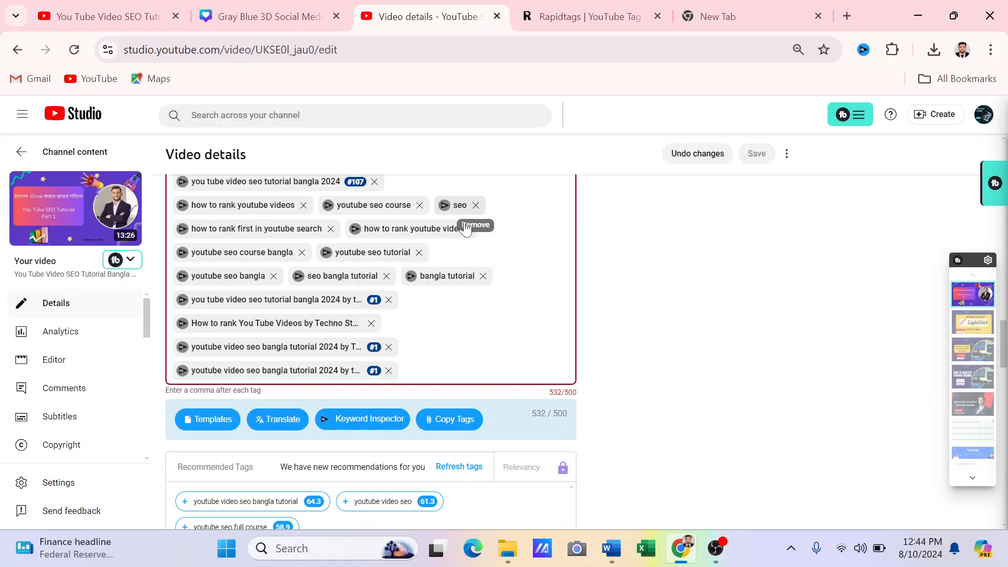
# Remove the tags "seo", "bangla tutorial" and "youtube seo bangla" to fit the 500-character tag limit
pyautogui.click(476, 204)
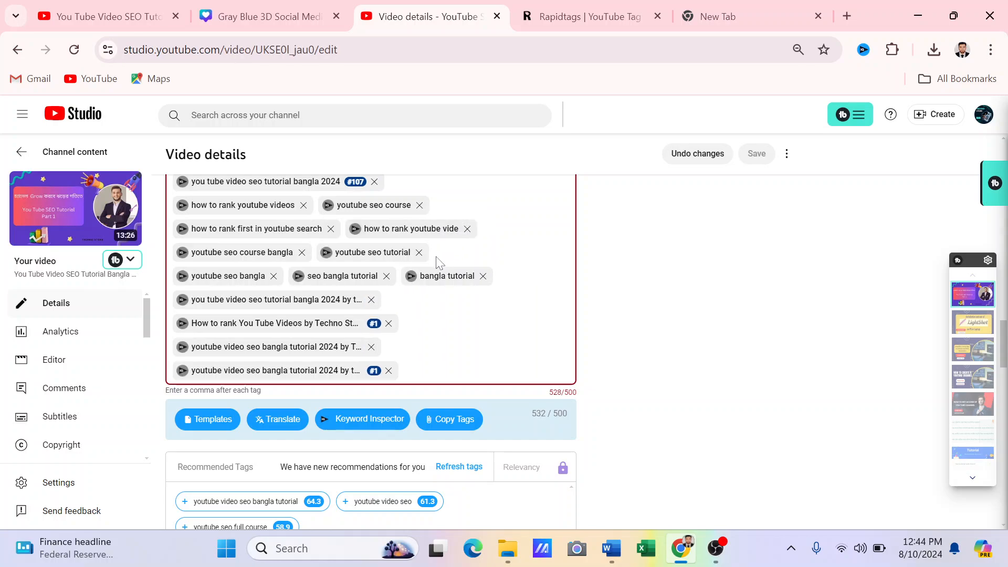
pyautogui.click(482, 276)
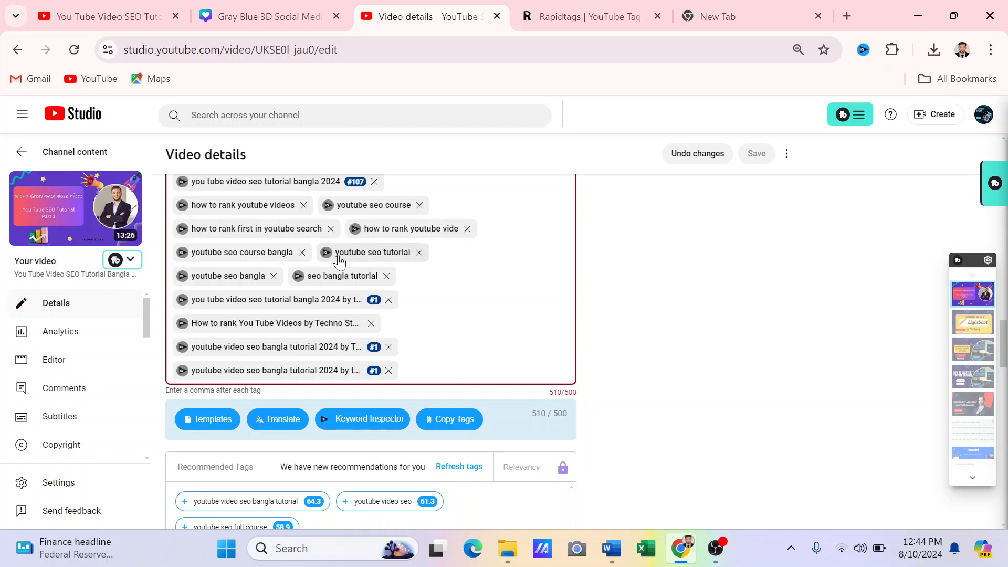
pyautogui.scroll(3, 338, 261)
pyautogui.scroll(-2, 378, 305)
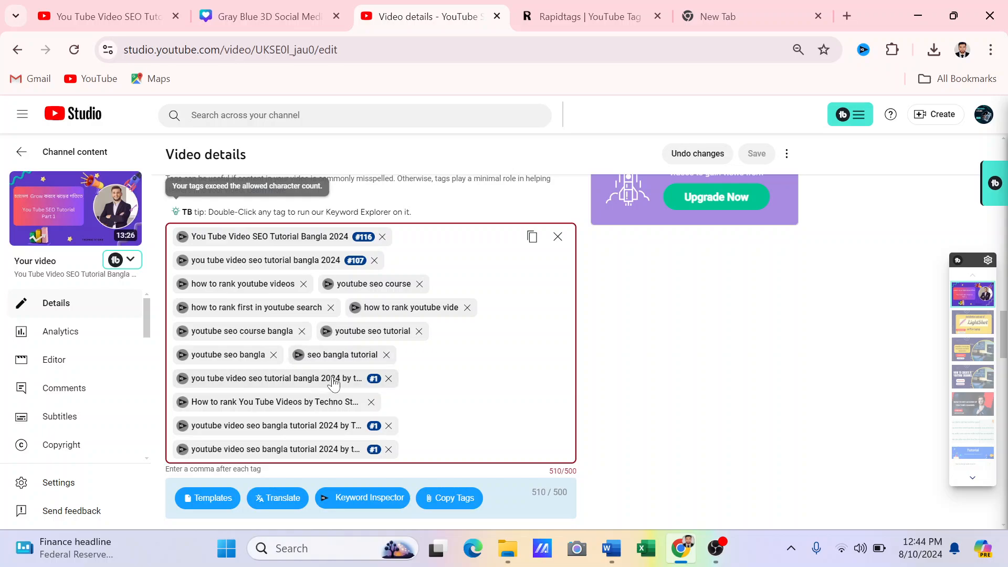
pyautogui.click(273, 355)
# Examine the vidIQ SEO score breakdown alongside the video's trimmed tag list and its ranking badges
pyautogui.scroll(6, 630, 378)
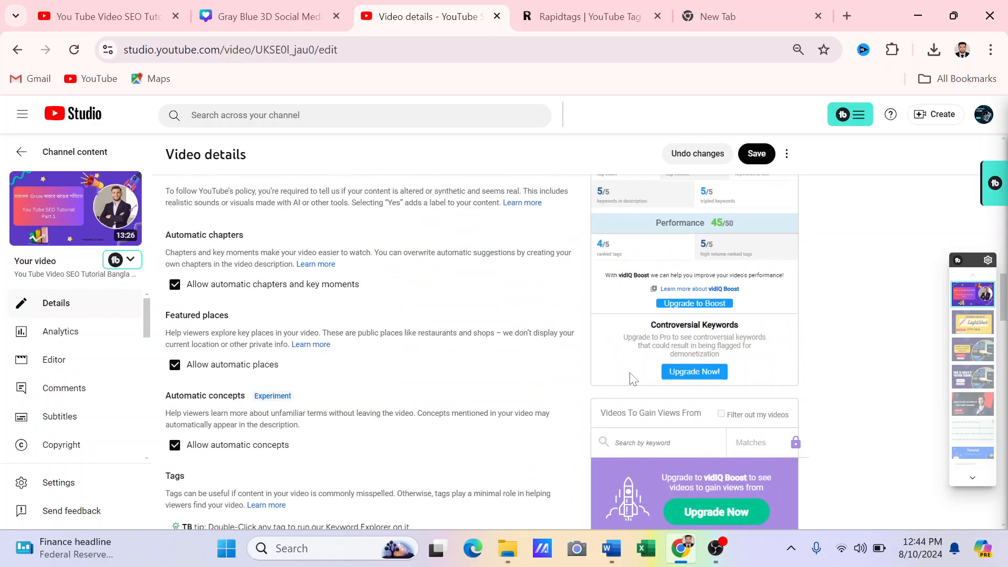
pyautogui.scroll(6, 630, 378)
pyautogui.scroll(-5, 630, 378)
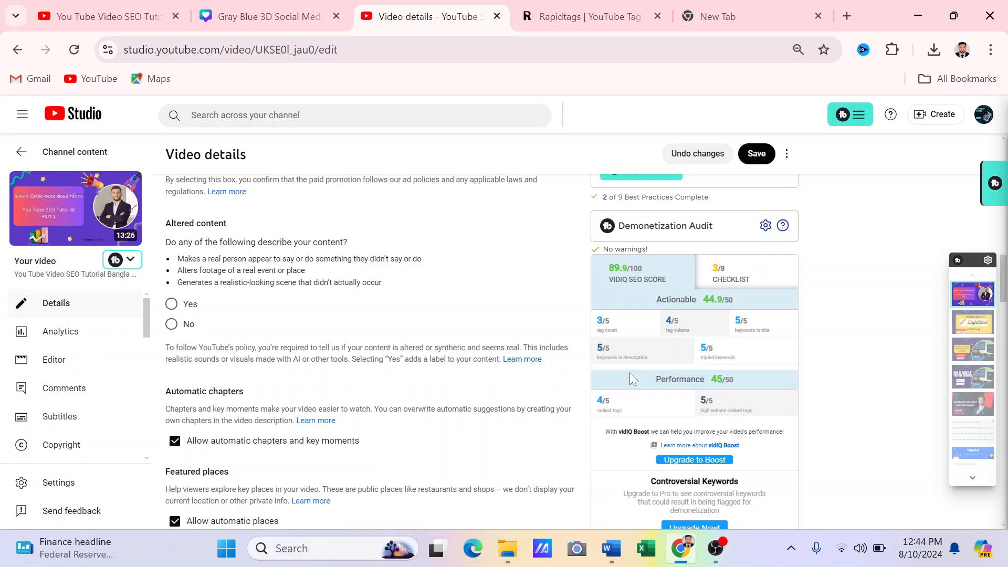
pyautogui.scroll(-10, 630, 374)
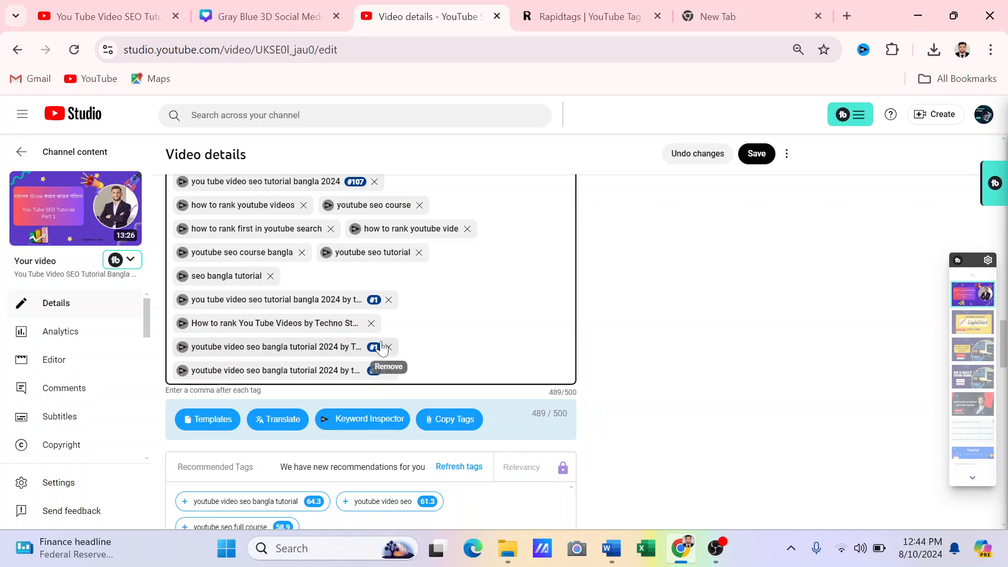
pyautogui.scroll(10, 382, 348)
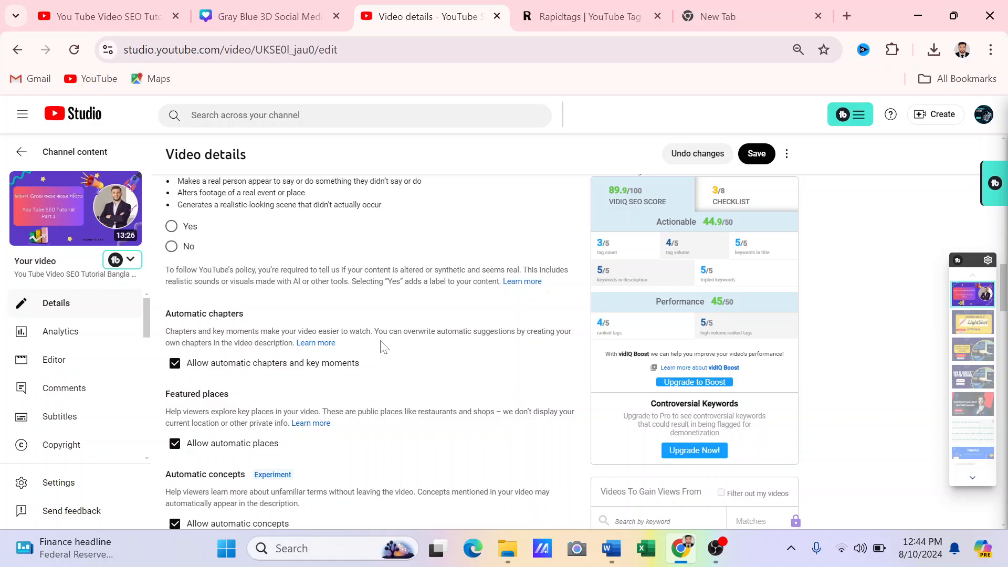
pyautogui.scroll(-10, 382, 348)
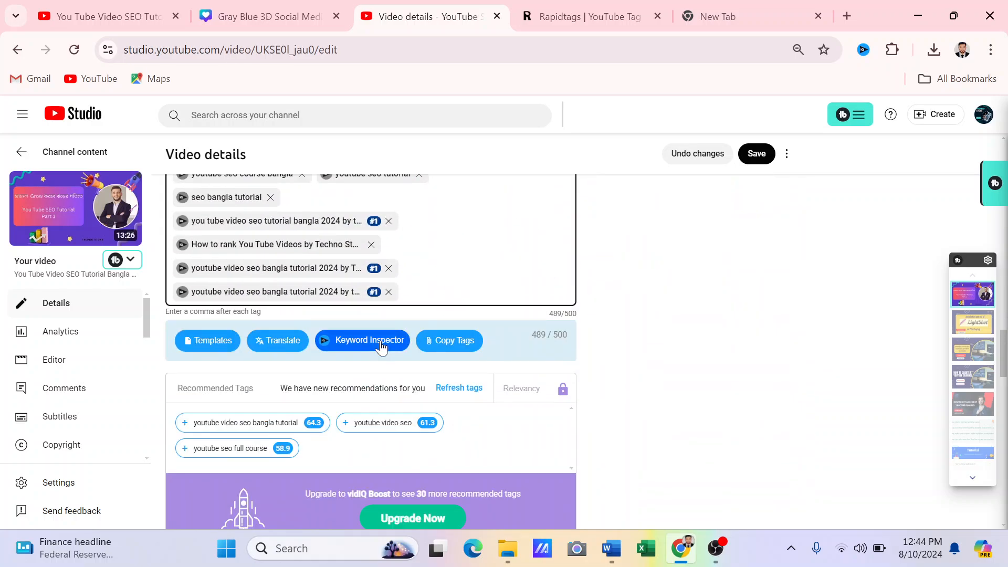
pyautogui.scroll(5, 380, 341)
pyautogui.scroll(-1, 382, 349)
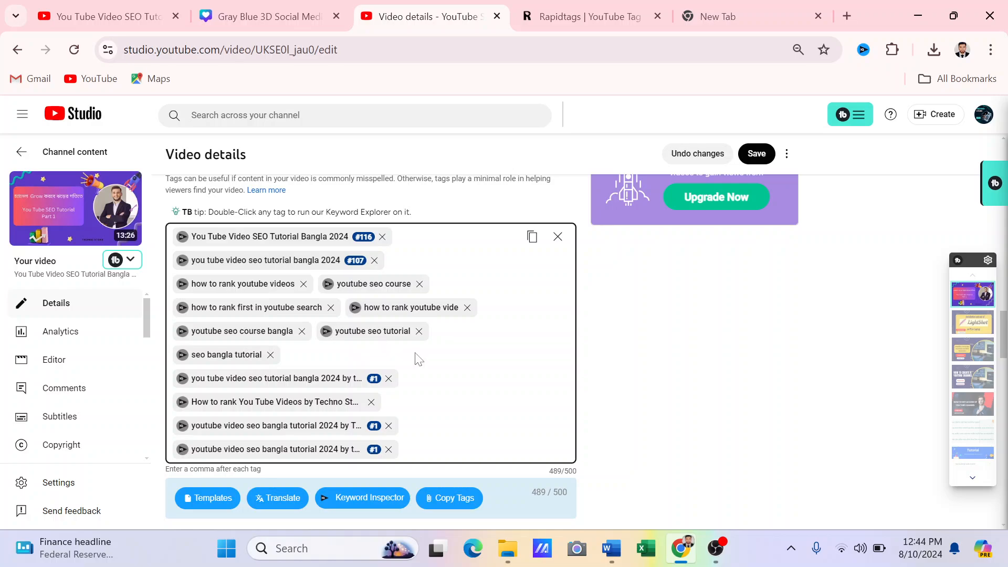
pyautogui.scroll(15, 427, 368)
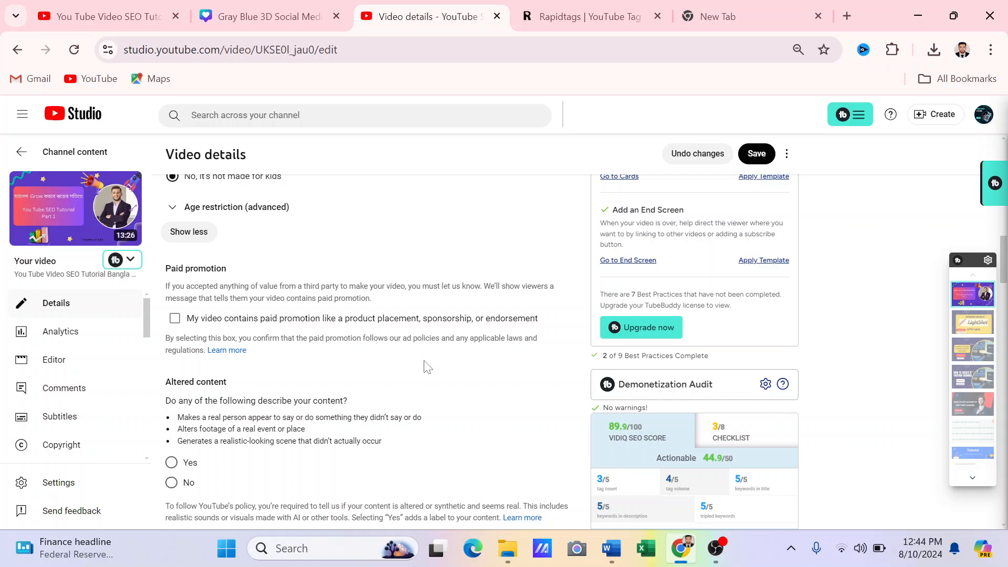
pyautogui.scroll(-3, 428, 368)
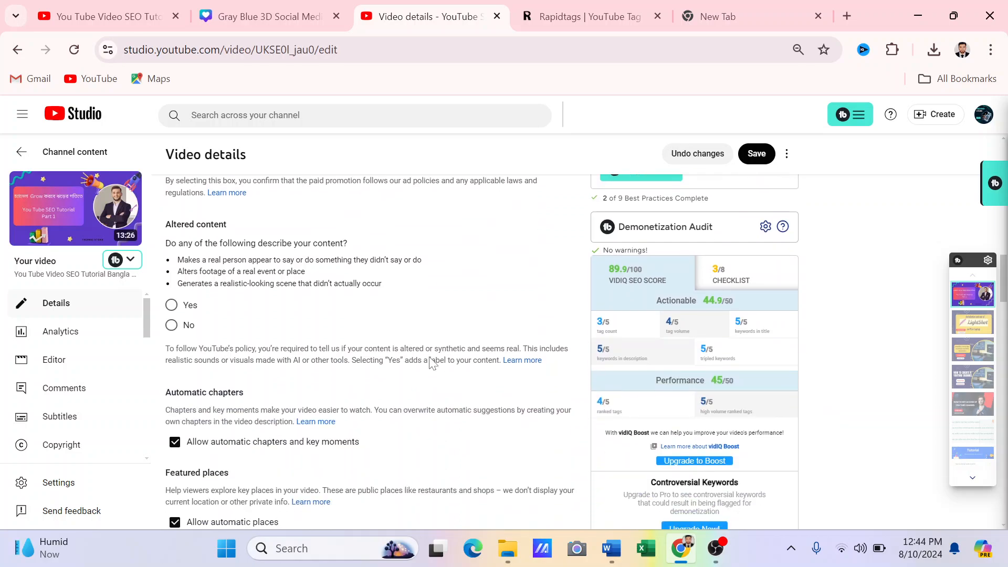
pyautogui.scroll(3, 428, 367)
pyautogui.scroll(-1, 432, 364)
pyautogui.scroll(-1, 431, 363)
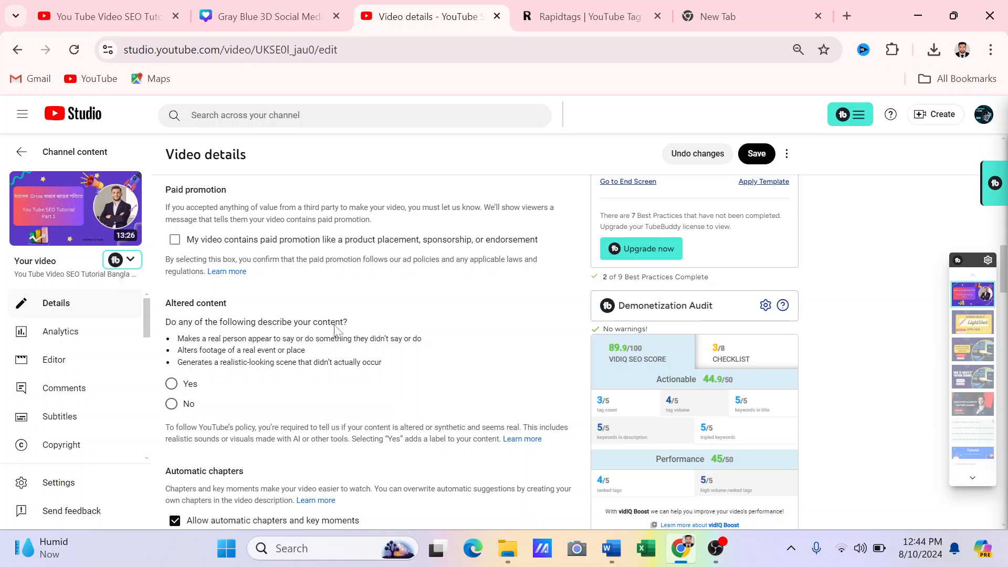
# Start a Lightshot capture covering the video thumbnail, the details form and the vidIQ SEO score breakdown
pyautogui.click(791, 548)
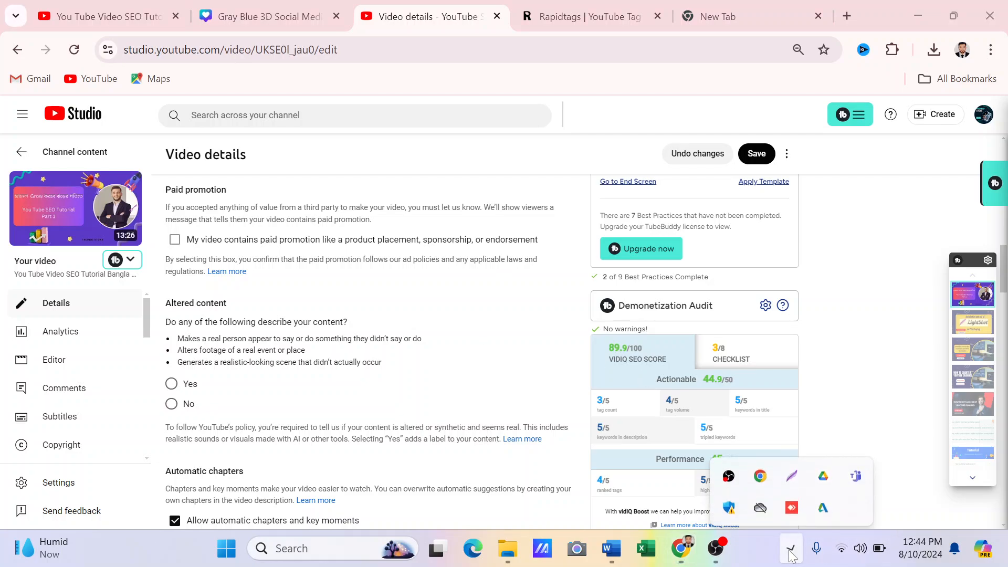
pyautogui.scroll(-1, 830, 389)
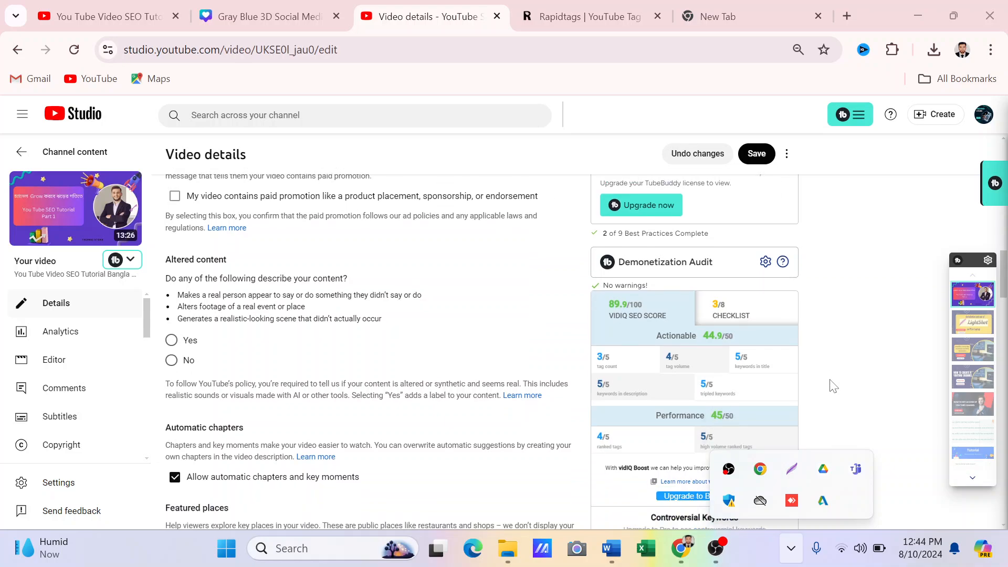
pyautogui.scroll(-1, 829, 398)
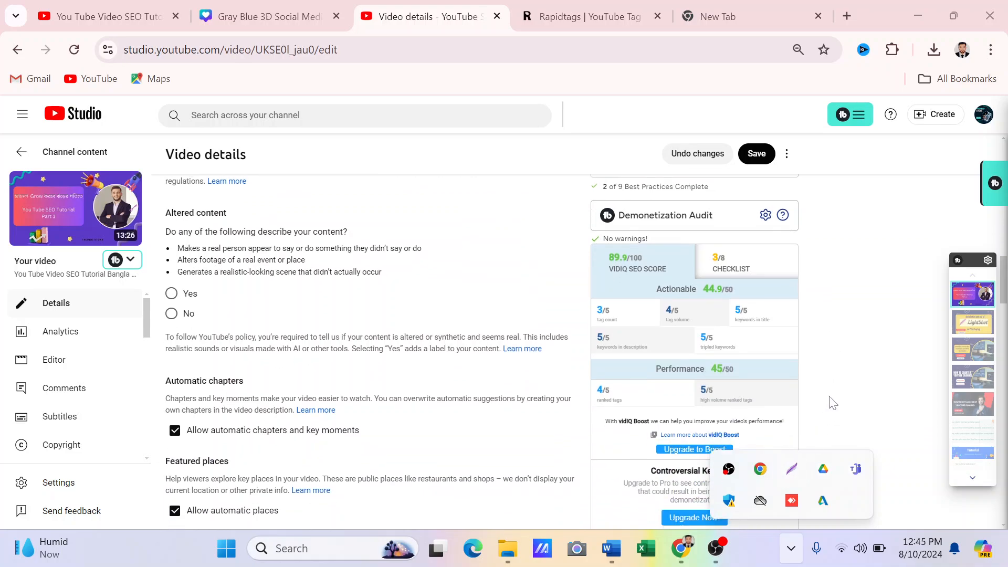
pyautogui.scroll(1, 825, 389)
pyautogui.scroll(1, 828, 395)
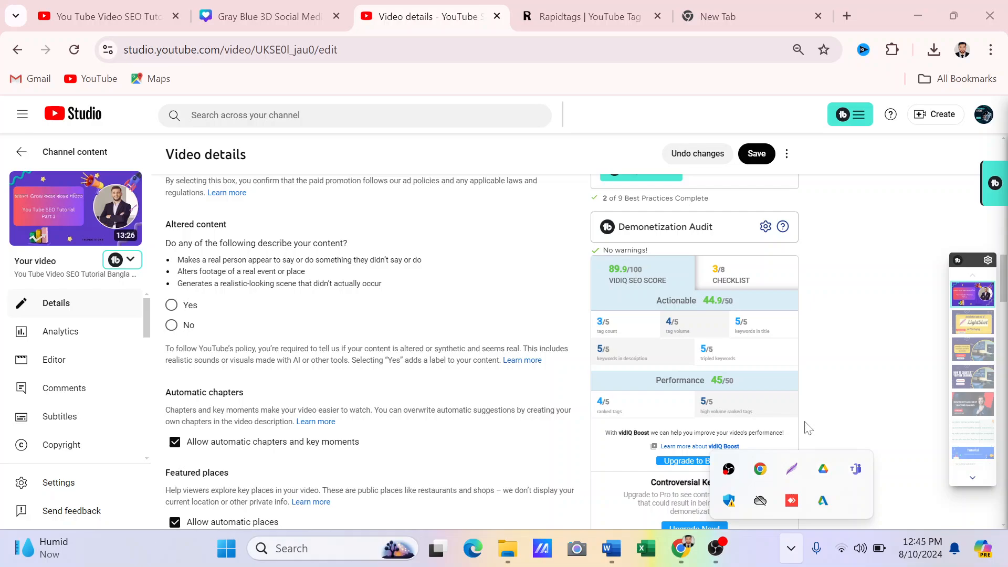
pyautogui.click(792, 471)
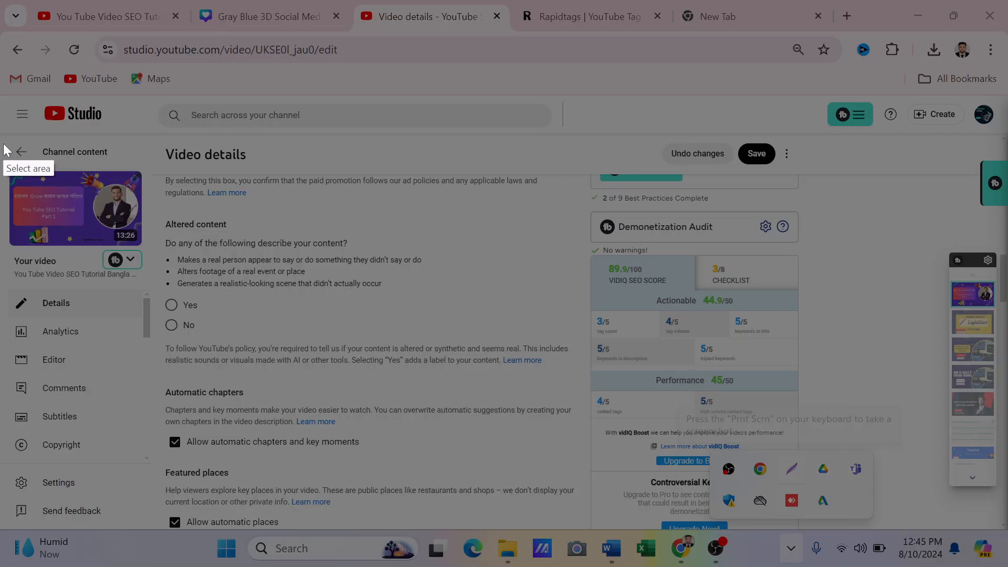
pyautogui.moveTo(3, 141); pyautogui.dragTo(857, 460)
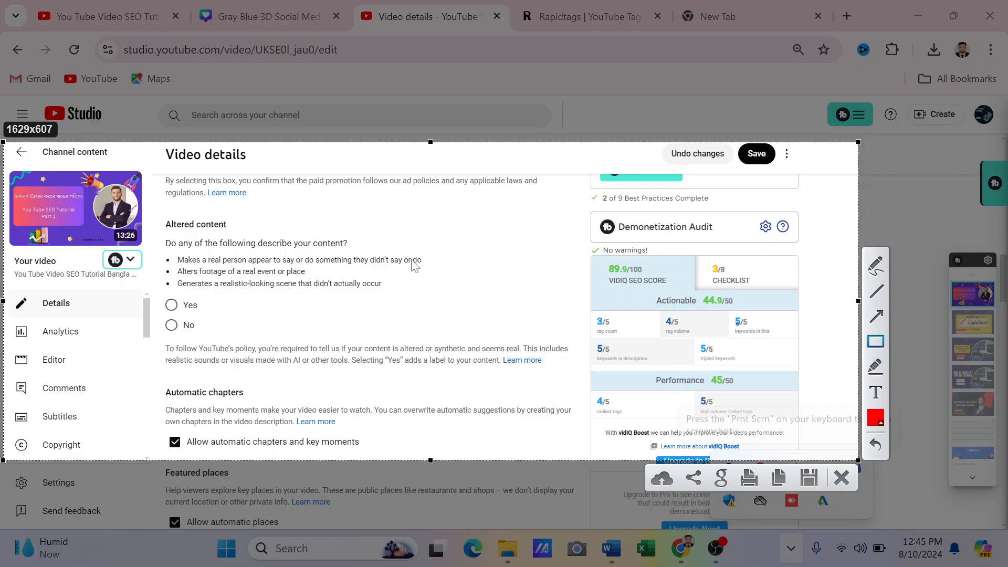
# Draw red rectangles around the video thumbnail, the vidIQ SEO Score, the Checklist and the Actionable score in the screenshot
pyautogui.moveTo(7, 159); pyautogui.dragTo(152, 280)
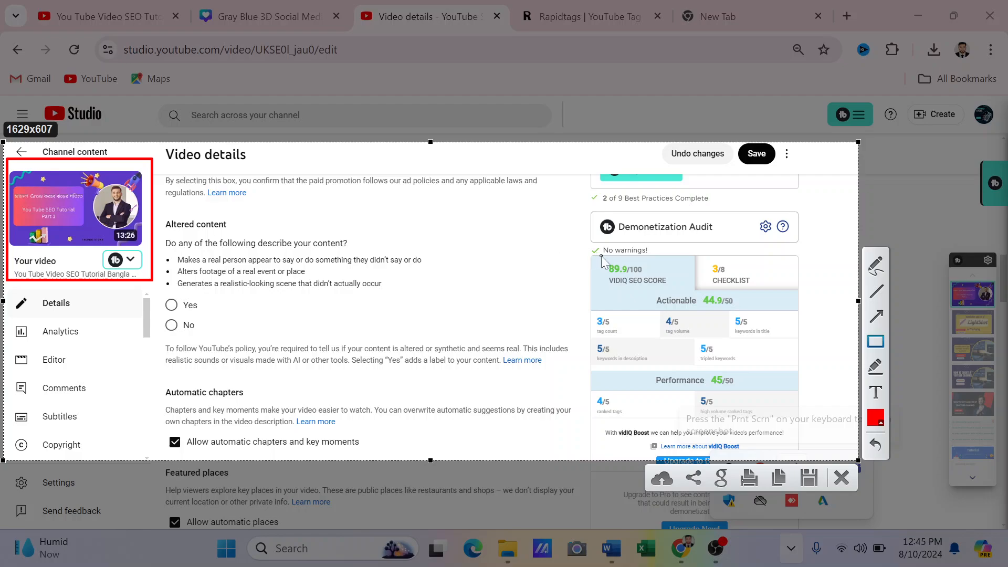
pyautogui.moveTo(594, 255); pyautogui.dragTo(674, 291)
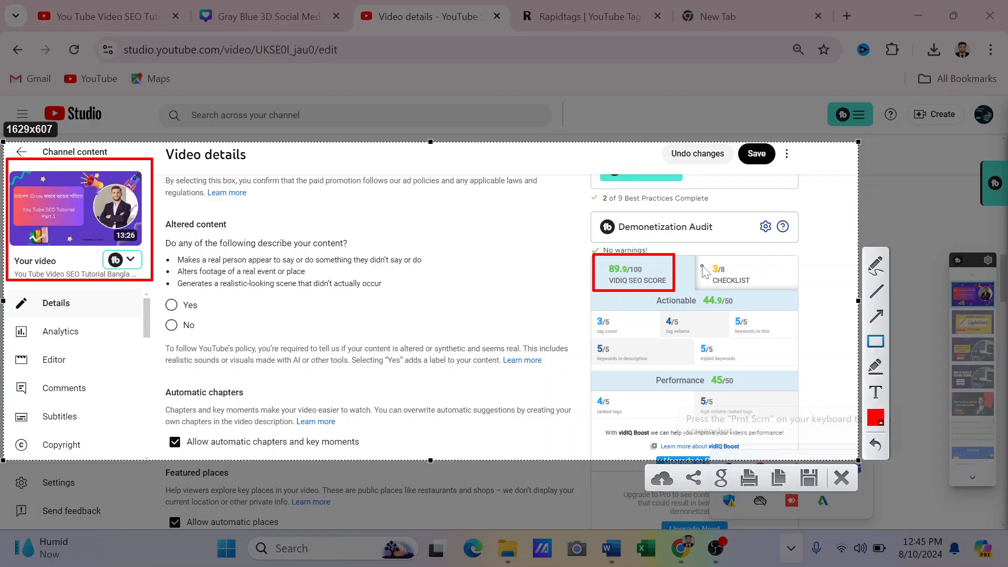
pyautogui.moveTo(702, 258)
pyautogui.mouseDown()
pyautogui.moveTo(724, 288)
pyautogui.moveTo(762, 292)
pyautogui.mouseUp()
pyautogui.moveTo(650, 294); pyautogui.dragTo(759, 311)
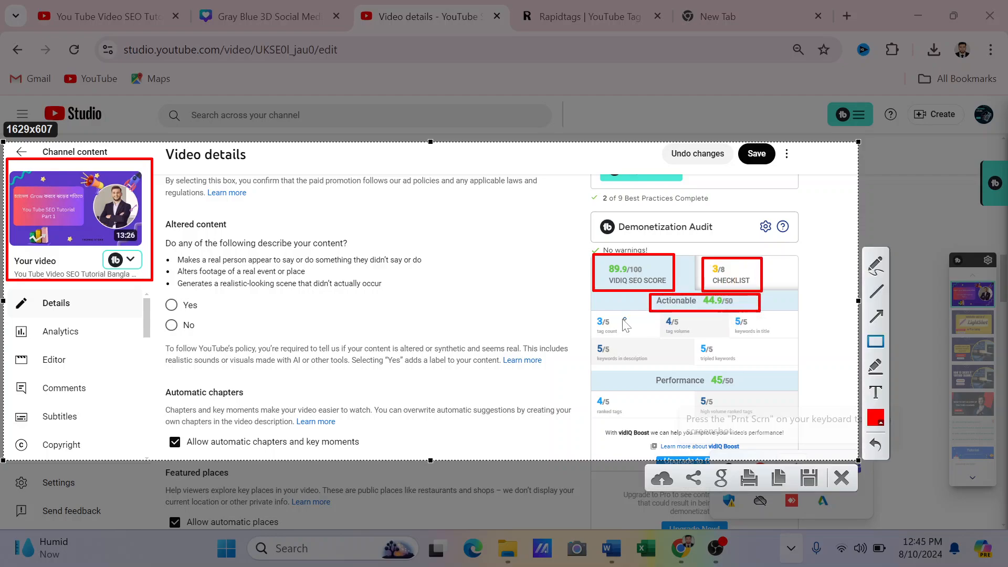
# Frame the individual tag and keyword metrics, the Performance score and both ranked-tag metrics with red rectangles
pyautogui.moveTo(586, 317); pyautogui.dragTo(707, 338)
pyautogui.moveTo(726, 312)
pyautogui.mouseDown()
pyautogui.moveTo(779, 359)
pyautogui.moveTo(761, 345)
pyautogui.mouseUp()
pyautogui.moveTo(591, 342); pyautogui.dragTo(648, 365)
pyautogui.moveTo(692, 341); pyautogui.dragTo(737, 370)
pyautogui.moveTo(651, 371); pyautogui.dragTo(731, 392)
pyautogui.moveTo(587, 392); pyautogui.dragTo(637, 420)
pyautogui.moveTo(693, 395)
pyautogui.mouseDown()
pyautogui.moveTo(750, 438)
pyautogui.moveTo(763, 430)
pyautogui.mouseUp()
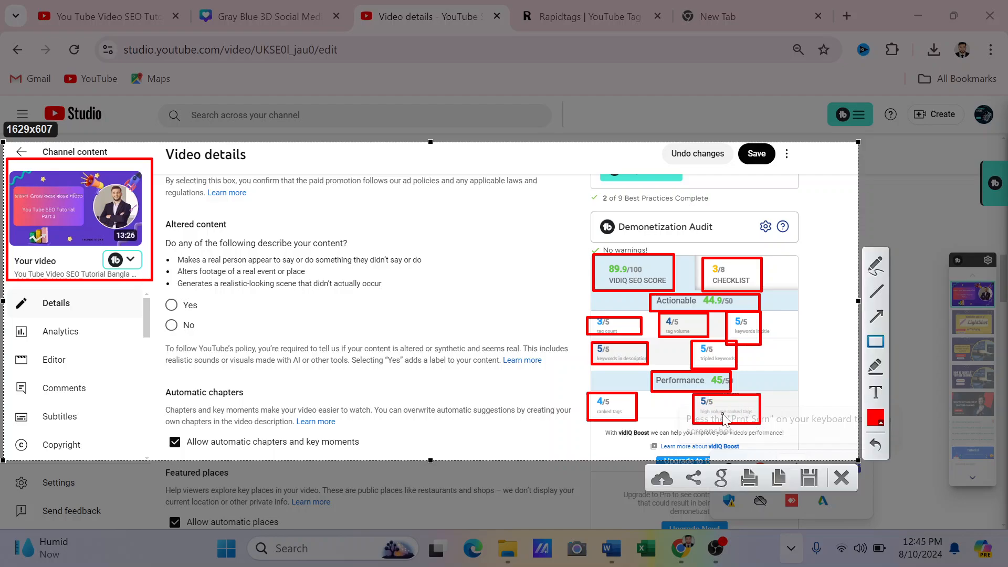
# Add red arrows from the thumbnail to the SEO score and towards Actionable and Performance, and save the screenshot as a PNG in Downloads
pyautogui.click(876, 317)
pyautogui.moveTo(162, 210)
pyautogui.mouseDown()
pyautogui.moveTo(522, 290)
pyautogui.moveTo(590, 280)
pyautogui.mouseUp()
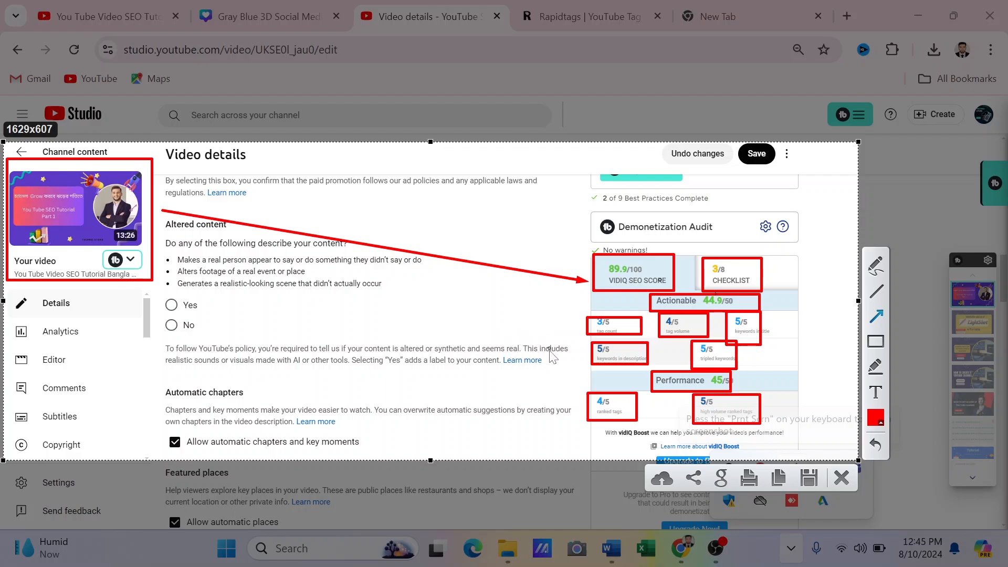
pyautogui.moveTo(544, 400); pyautogui.dragTo(641, 383)
pyautogui.moveTo(544, 311); pyautogui.dragTo(641, 302)
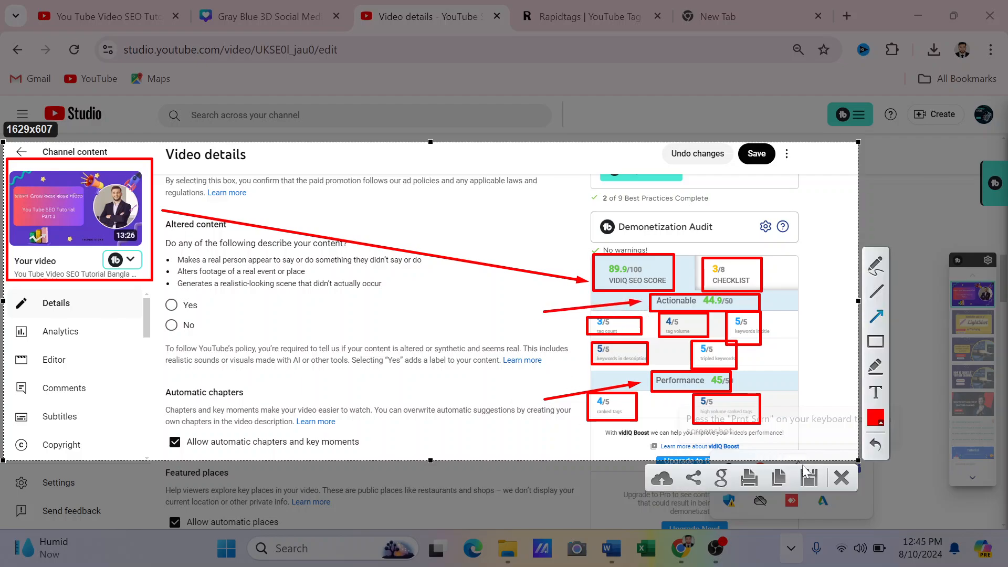
pyautogui.click(809, 479)
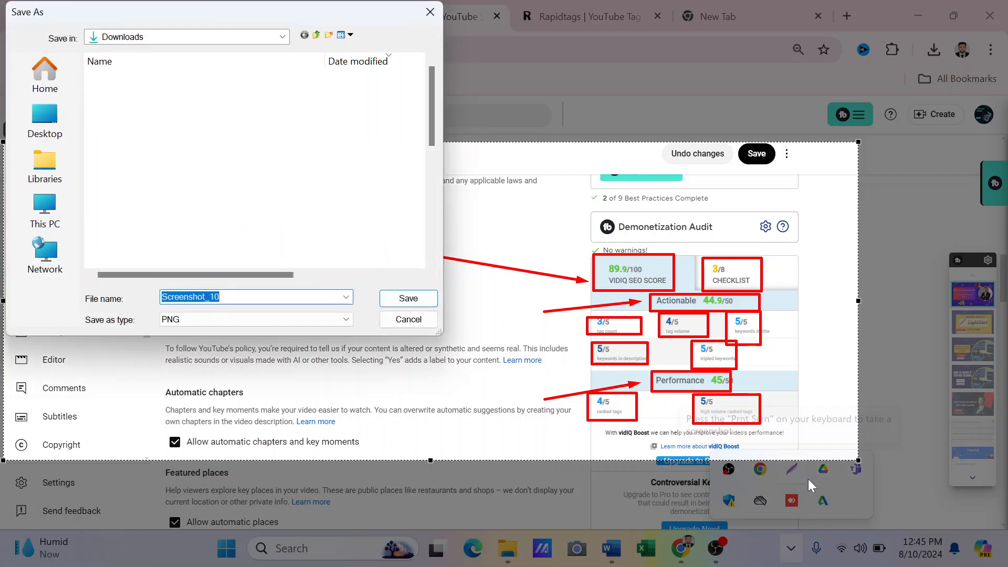
pyautogui.click(408, 297)
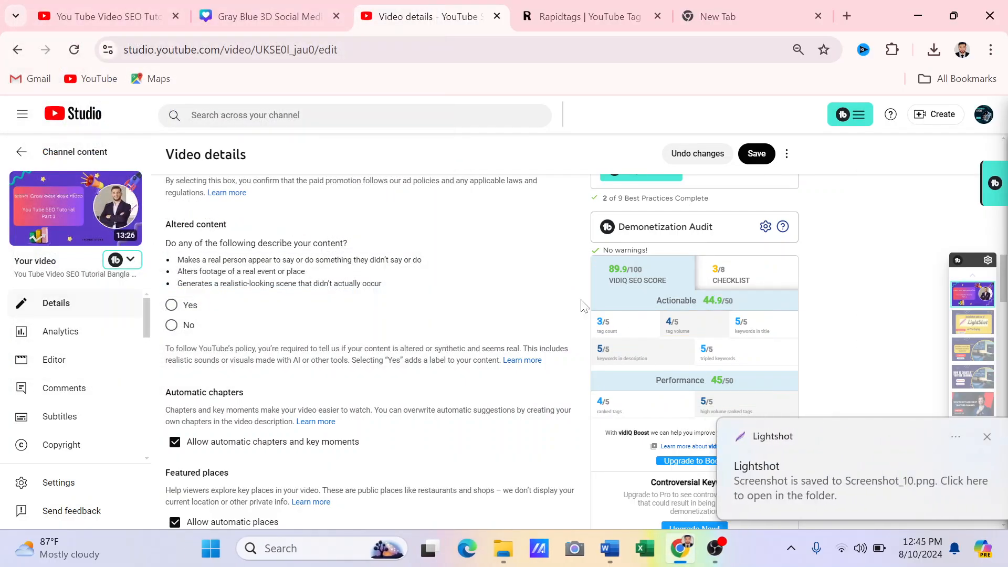